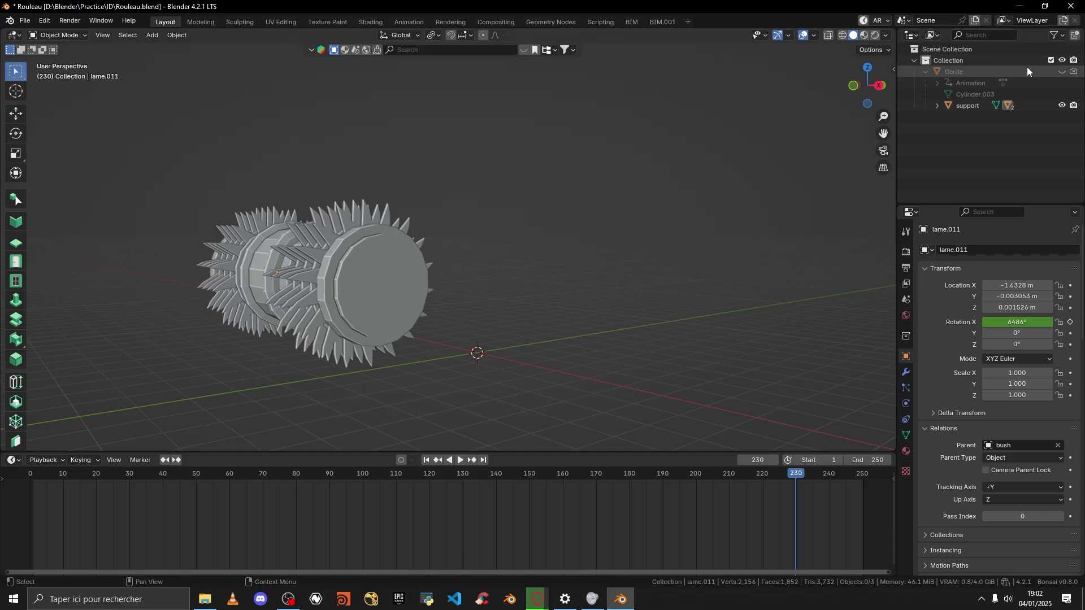
Step: Exclude the existing collection from the view layer and create a new collection named rouleau
{"action": "left_click", "coordinate": [1051, 60]}
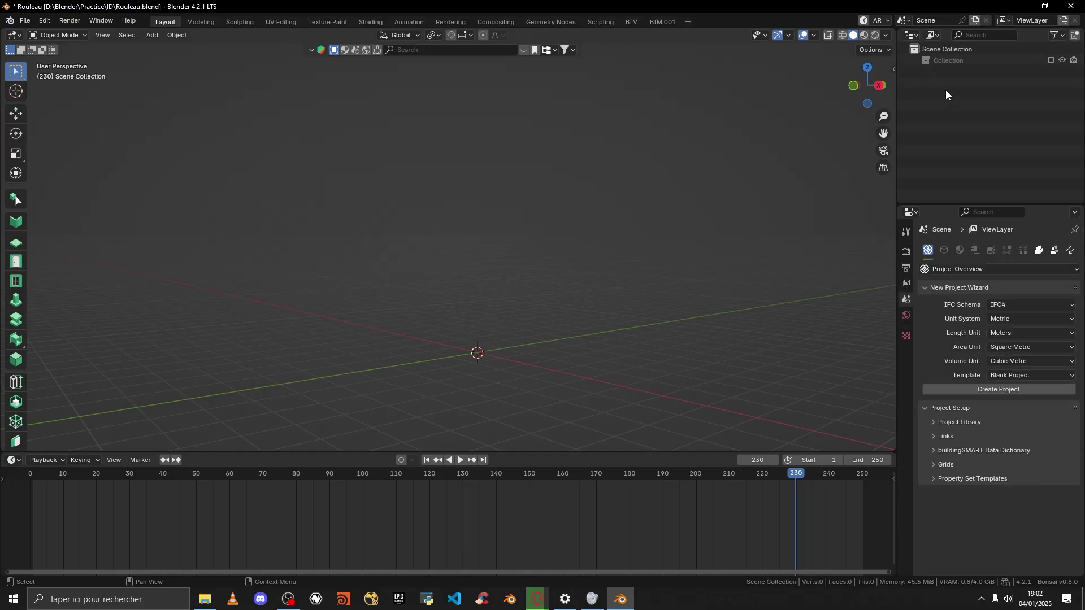
{"action": "right_click", "coordinate": [944, 131]}
{"action": "left_click", "coordinate": [944, 129]}
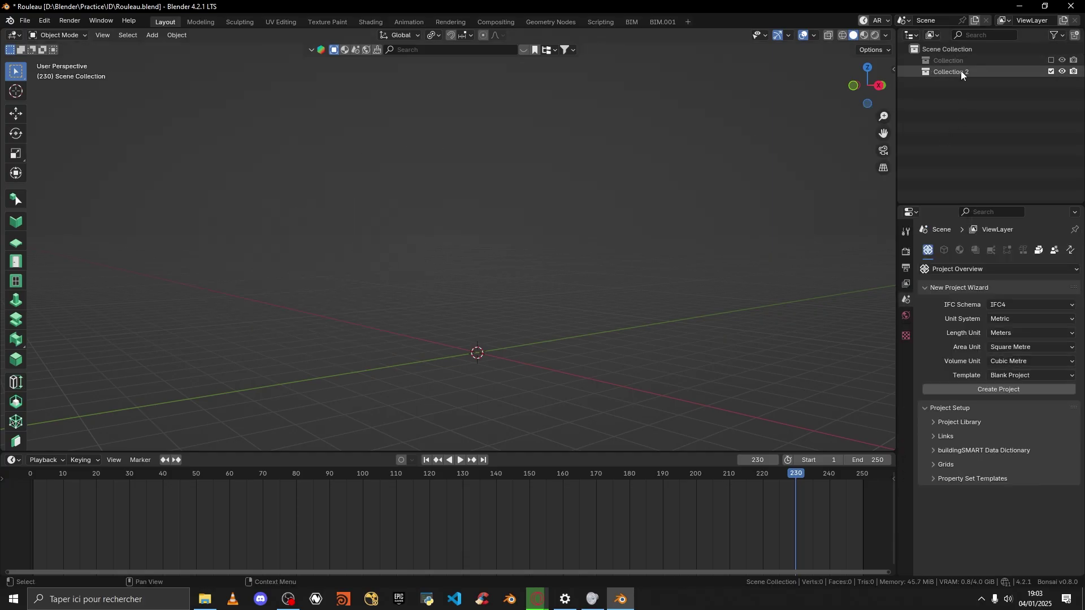
{"action": "double_click", "coordinate": [961, 71]}
{"action": "type", "text": "rouleau"}
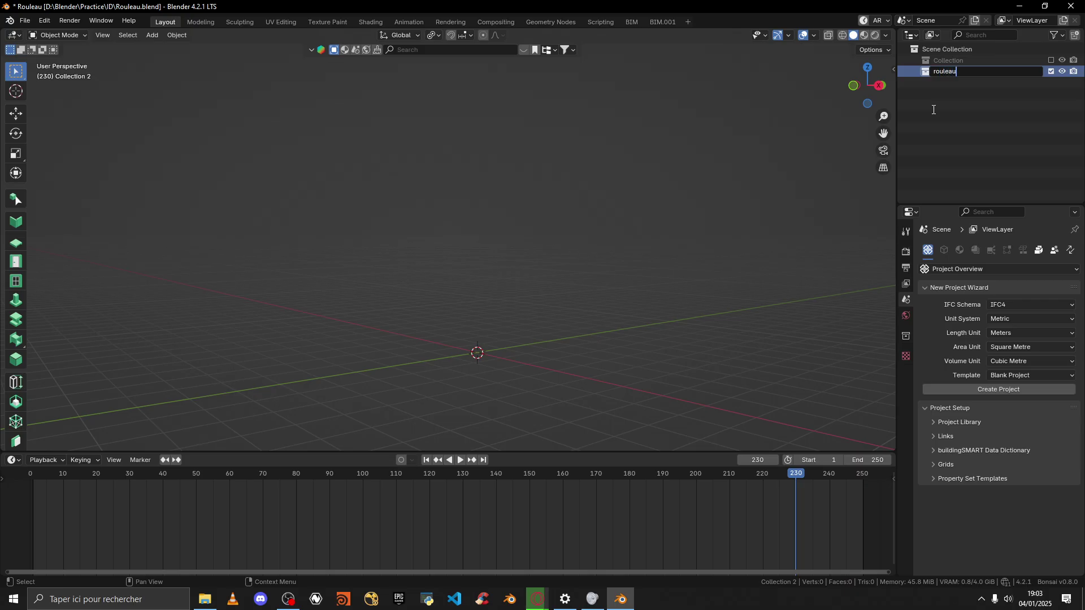
{"action": "key", "text": "Return"}
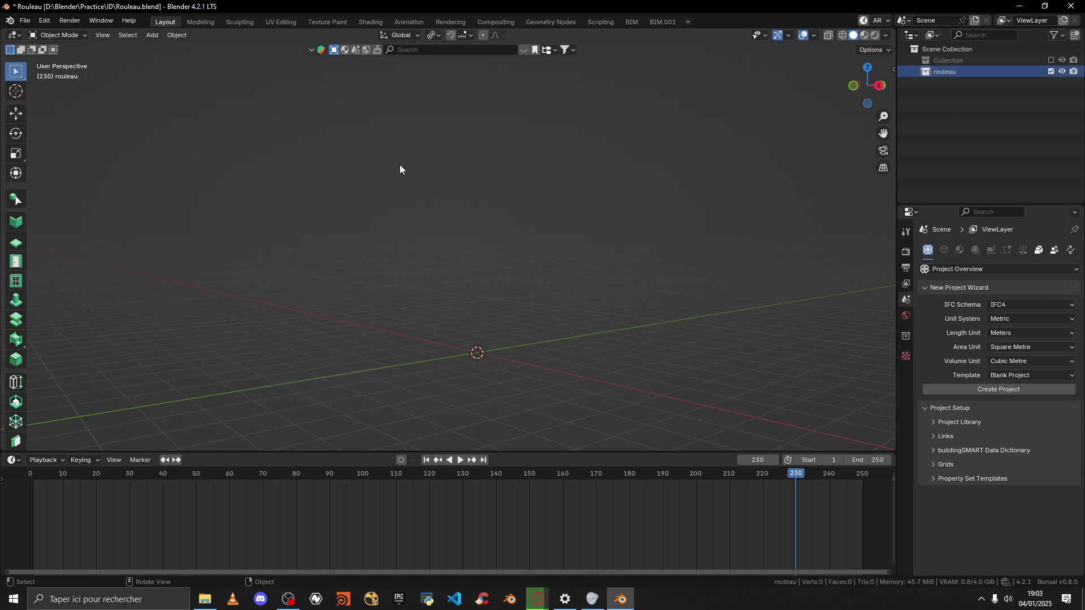
Step: Add an 18-sided cylinder mesh with a 1 m radius and 2 m depth at the world origin
{"action": "key", "text": "shift+a"}
{"action": "mouse_move", "coordinate": [381, 152]}
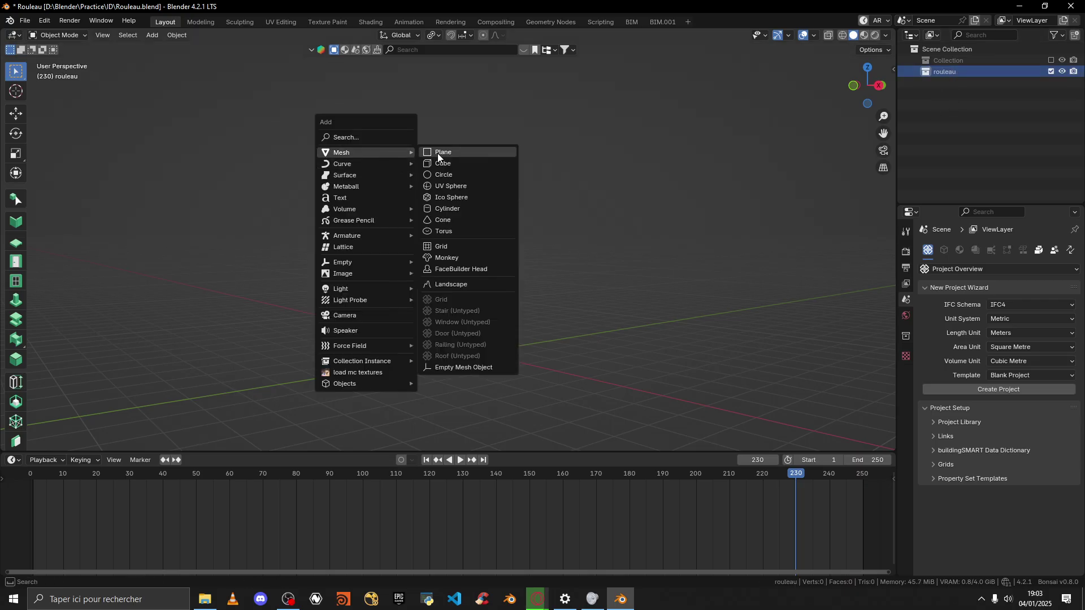
{"action": "left_click", "coordinate": [448, 209]}
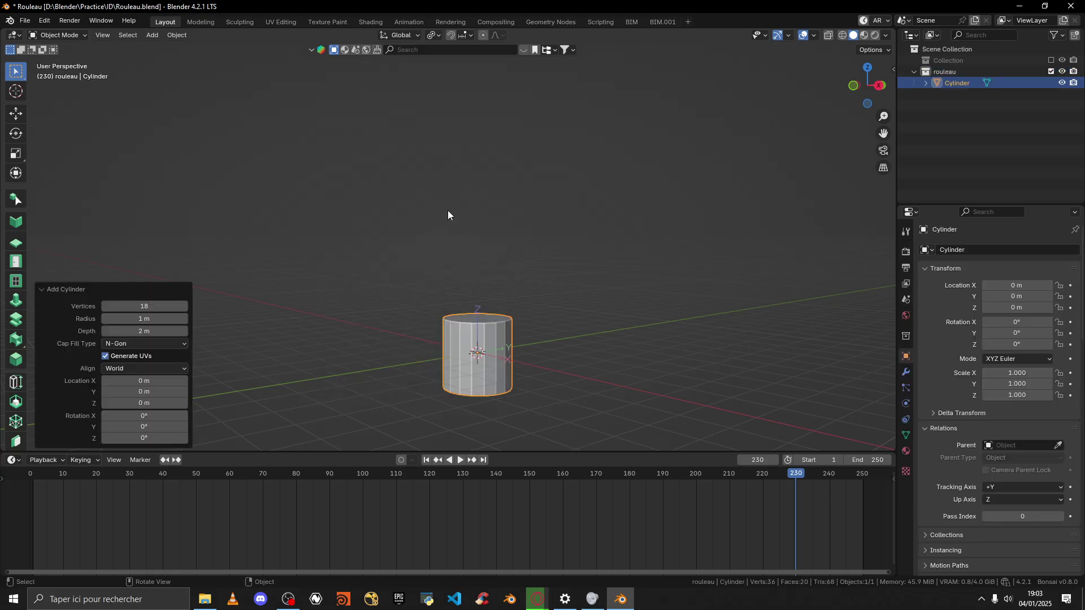
{"action": "middle_click_drag", "start_coordinate": [483, 168], "coordinate": [533, 196]}
Step: Turn off the transform option that affects only origins
{"action": "left_click", "coordinate": [906, 232]}
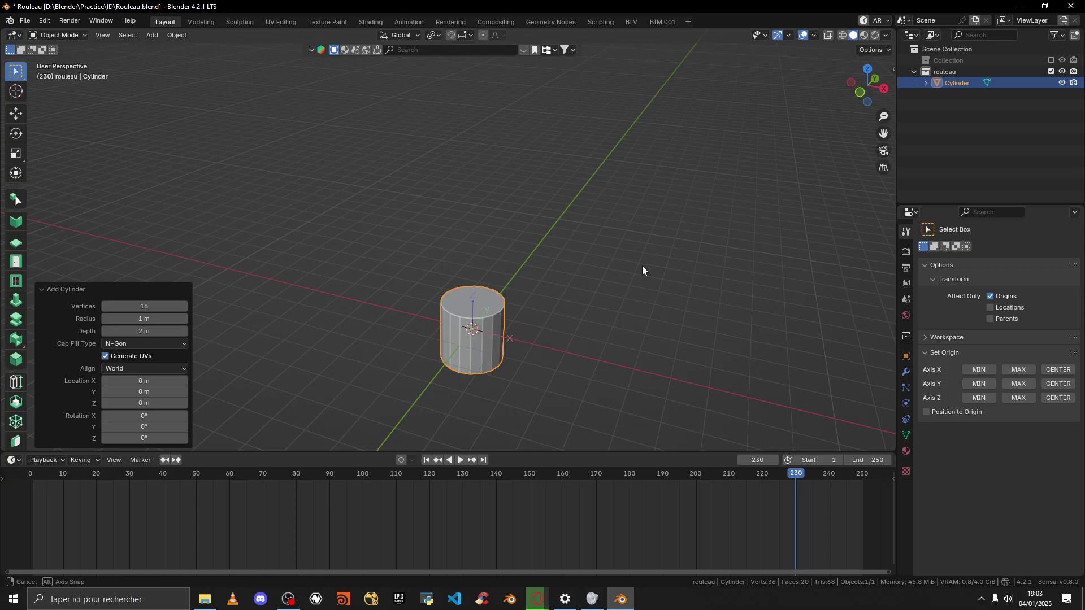
{"action": "middle_click_drag", "start_coordinate": [642, 266], "coordinate": [487, 242]}
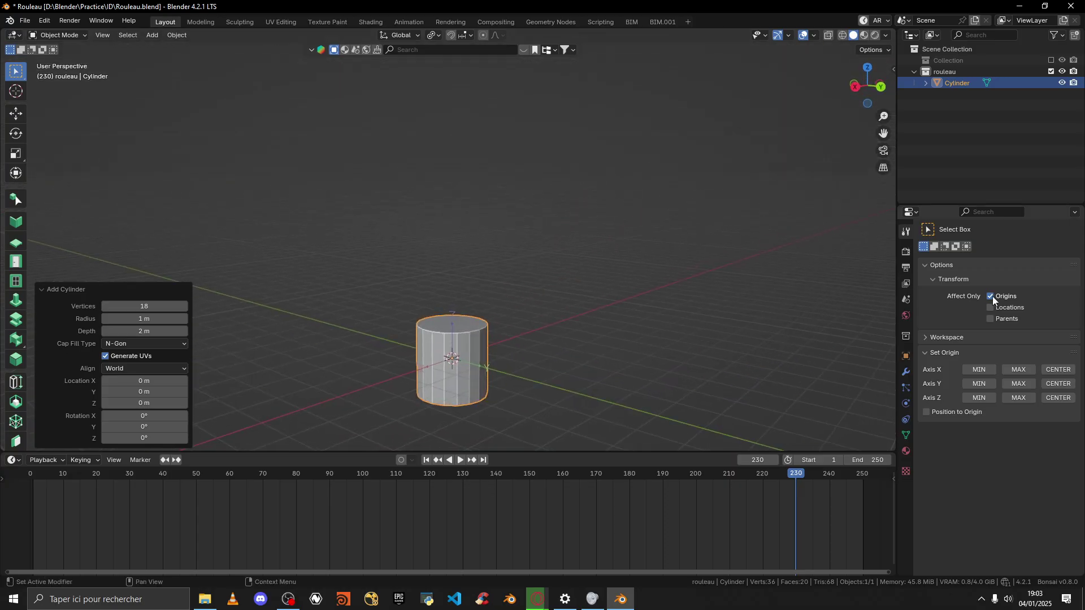
{"action": "left_click", "coordinate": [993, 296]}
{"action": "middle_click_drag", "start_coordinate": [530, 264], "coordinate": [532, 338]}
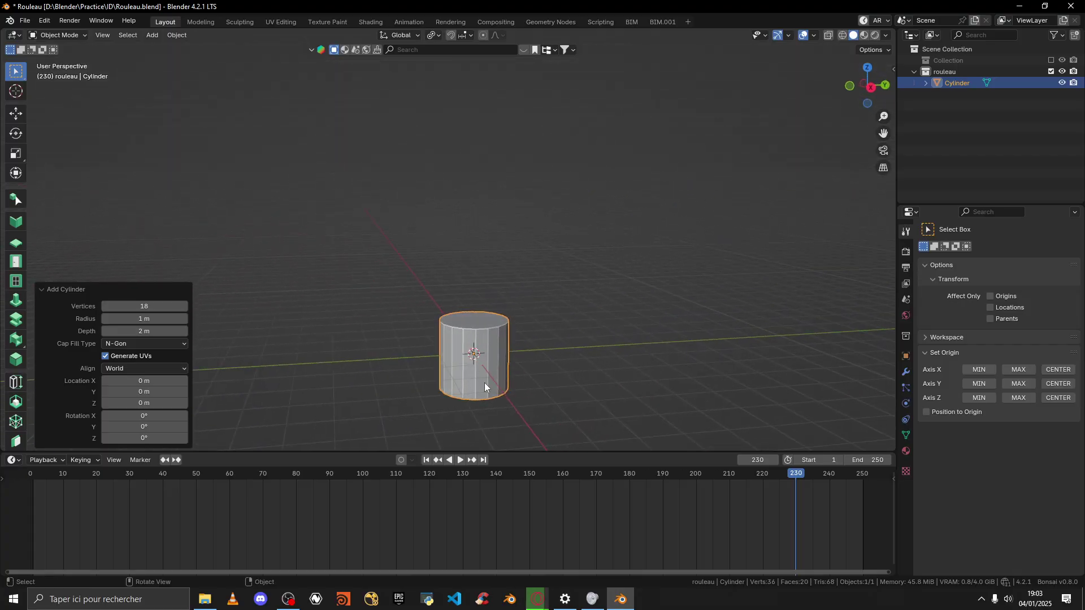
Step: Rotate the cylinder 90° about the global Y axis so it lies along X
{"action": "middle_click_drag", "start_coordinate": [492, 266], "coordinate": [598, 252]}
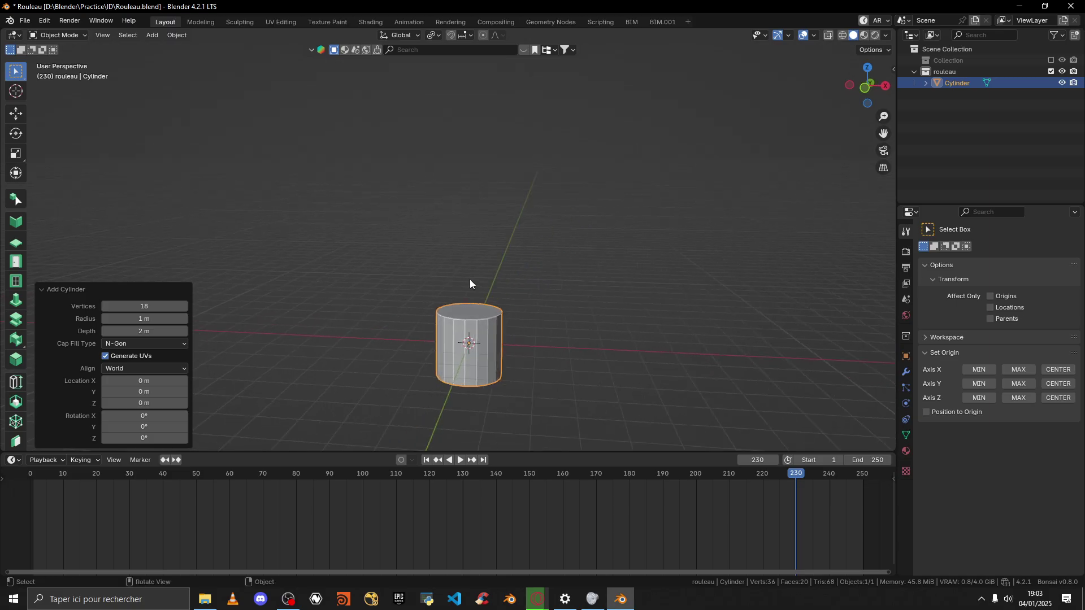
{"action": "left_click", "coordinate": [475, 326]}
{"action": "key", "text": "r"}
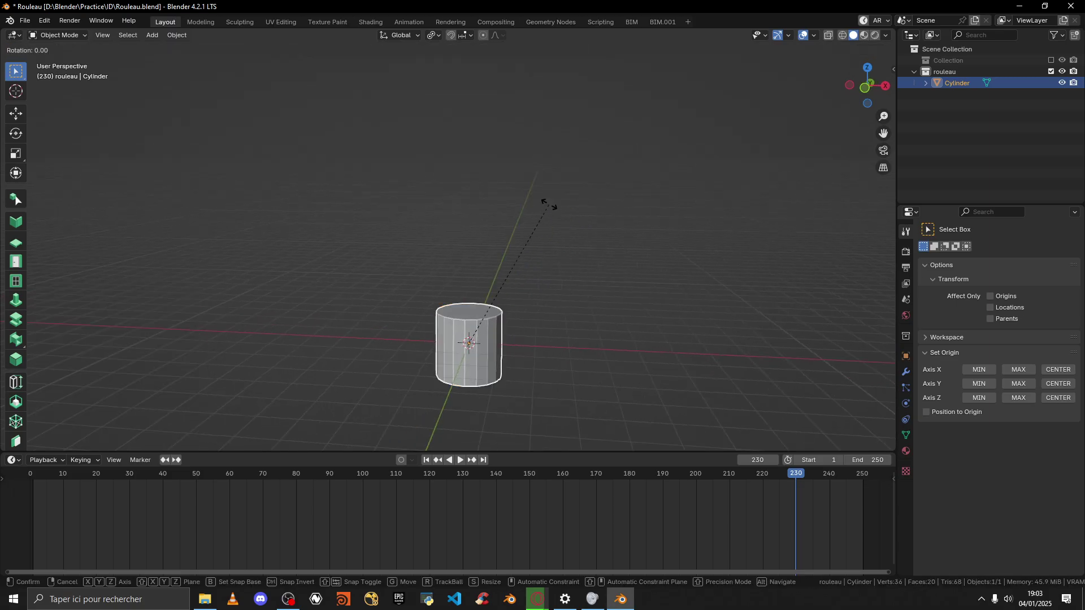
{"action": "type", "text": "y90"}
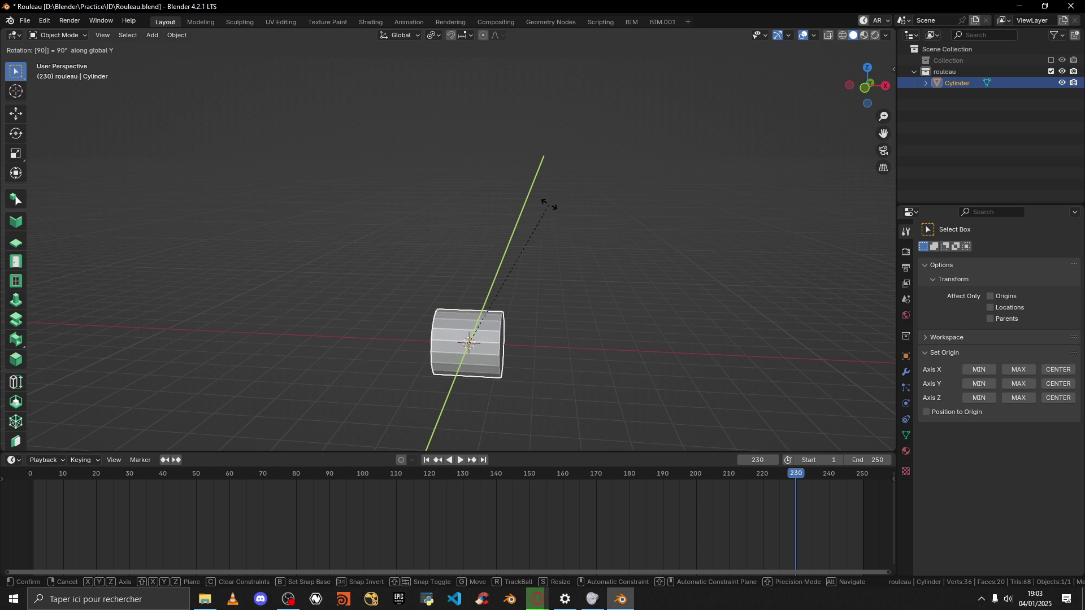
{"action": "key", "text": "Return"}
{"action": "middle_click_drag", "start_coordinate": [548, 205], "coordinate": [502, 294]}
{"action": "scroll", "coordinate": [502, 293], "scroll_direction": "down", "scroll_amount": 3}
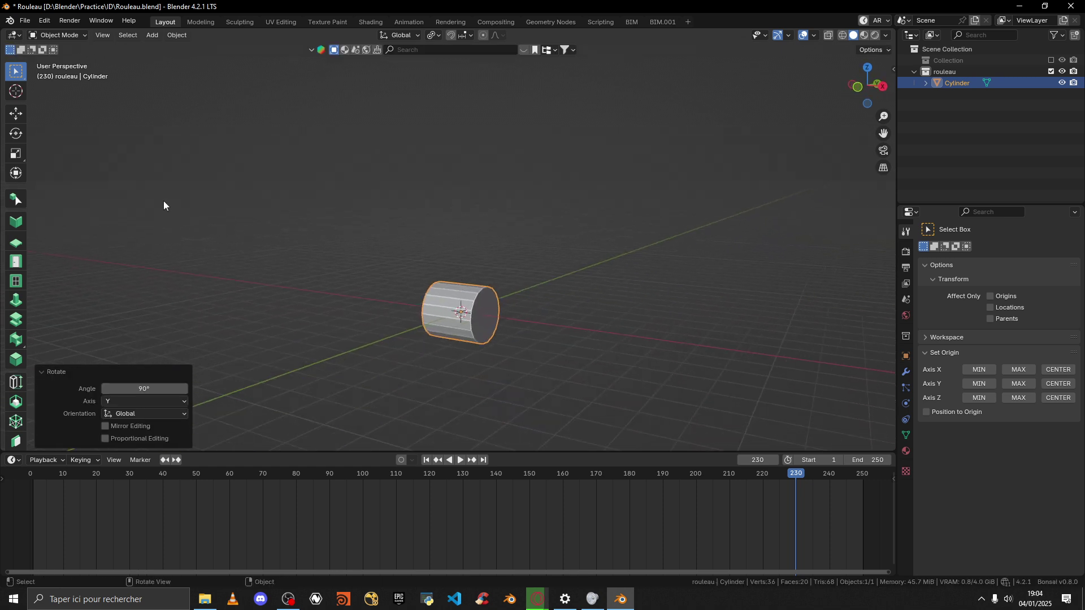
Step: Stretch the cylinder along the global X axis by a factor of about 4.26
{"action": "left_click", "coordinate": [15, 148]}
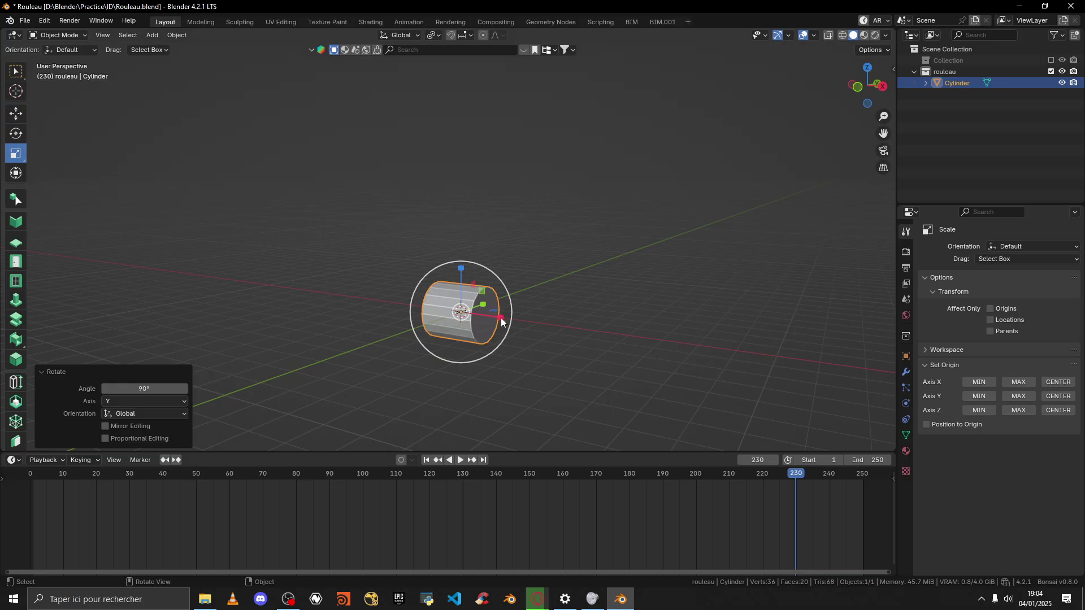
{"action": "left_click_drag", "start_coordinate": [501, 322], "coordinate": [634, 340]}
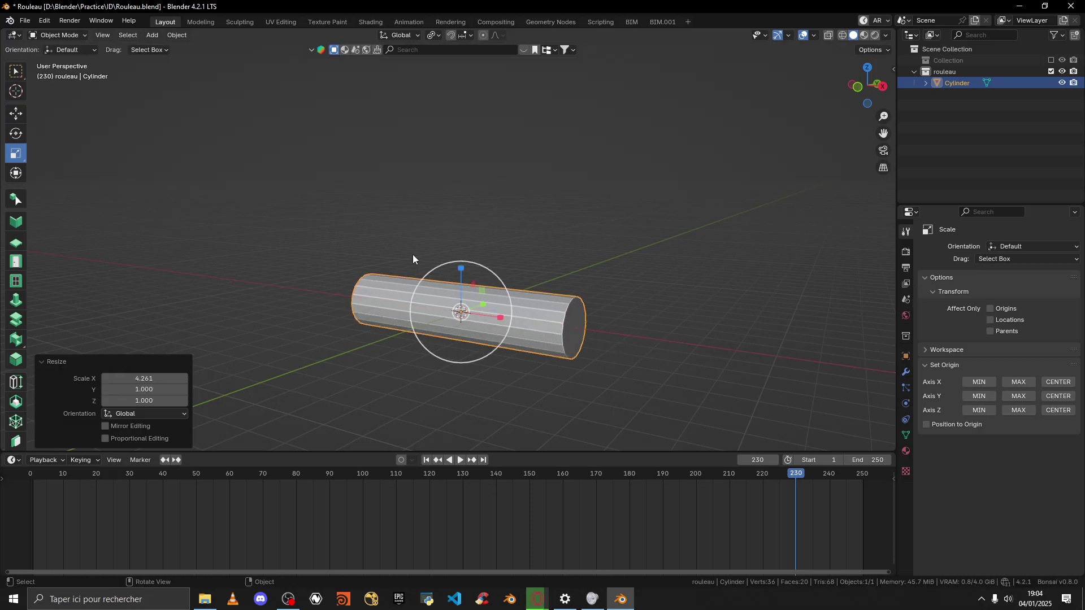
{"action": "middle_click_drag", "start_coordinate": [413, 254], "coordinate": [450, 264]}
{"action": "scroll", "coordinate": [450, 263], "scroll_direction": "up", "scroll_amount": 1}
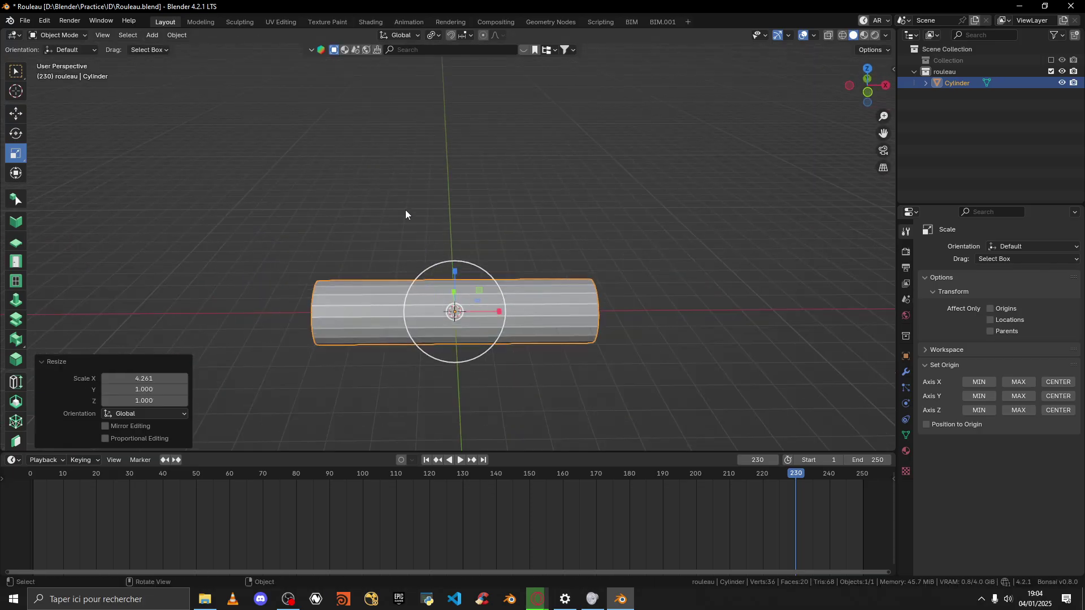
Step: Try to apply all transforms to the stretched cylinder
{"action": "left_click", "coordinate": [405, 210]}
{"action": "key", "text": "ctrl+a"}
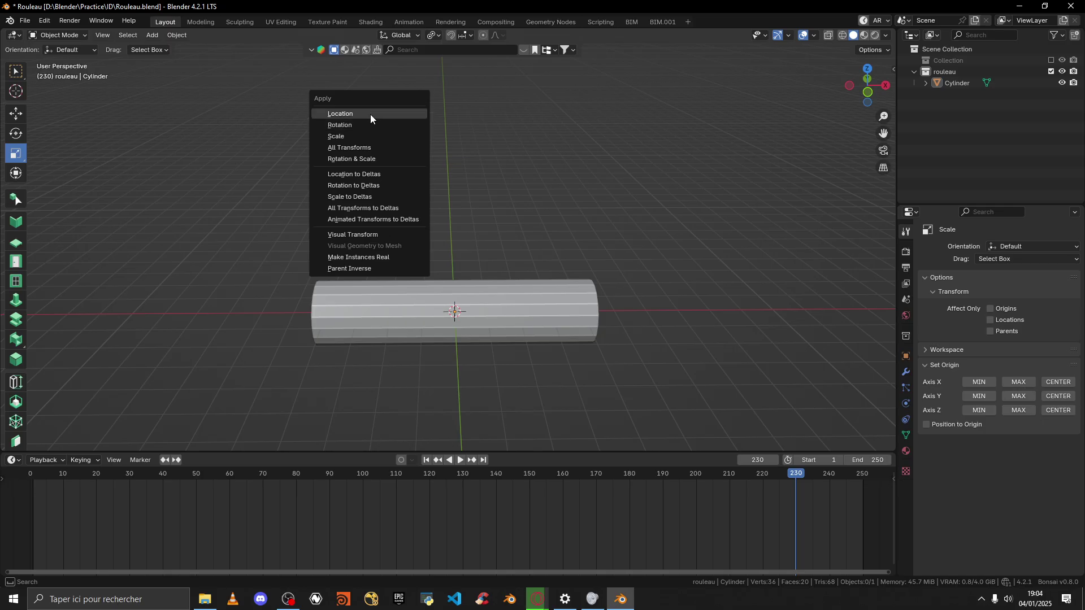
{"action": "left_click", "coordinate": [371, 146]}
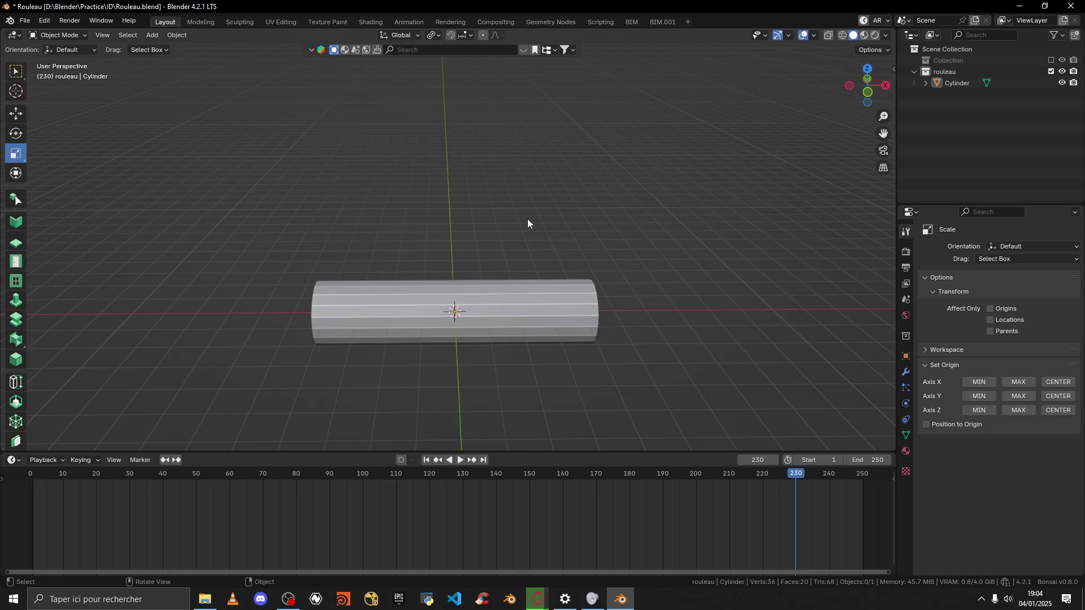
Step: Enter Edit Mode on the cylinder and add a loop cut near its positive X end, with a slide factor of about -0.866
{"action": "scroll", "coordinate": [489, 222], "scroll_direction": "up", "scroll_amount": 2}
{"action": "middle_click_drag", "start_coordinate": [548, 214], "coordinate": [491, 147]}
{"action": "left_click", "coordinate": [439, 201]}
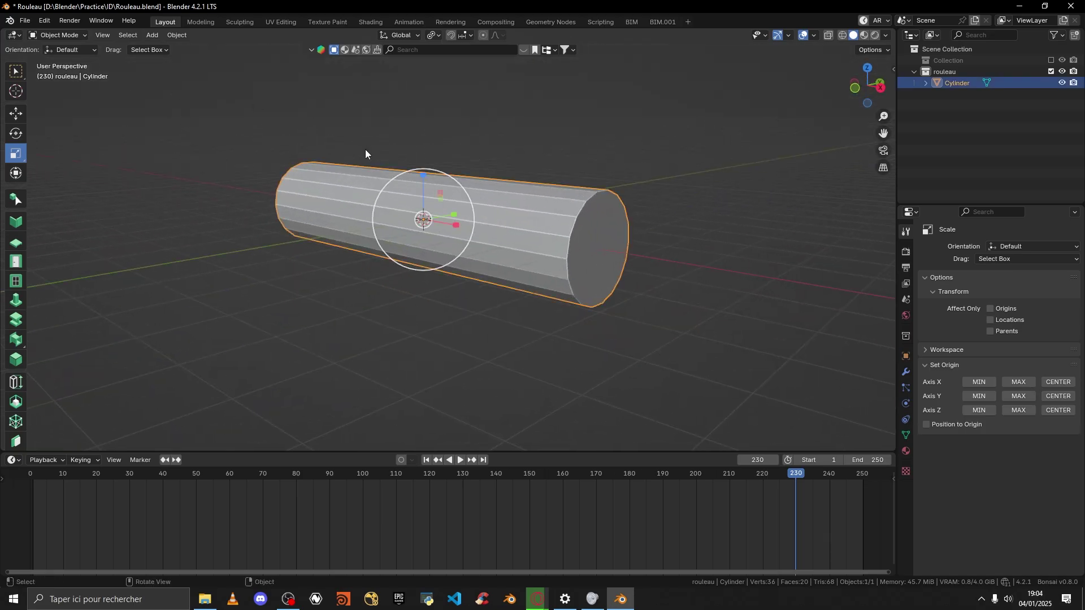
{"action": "key", "text": "Tab"}
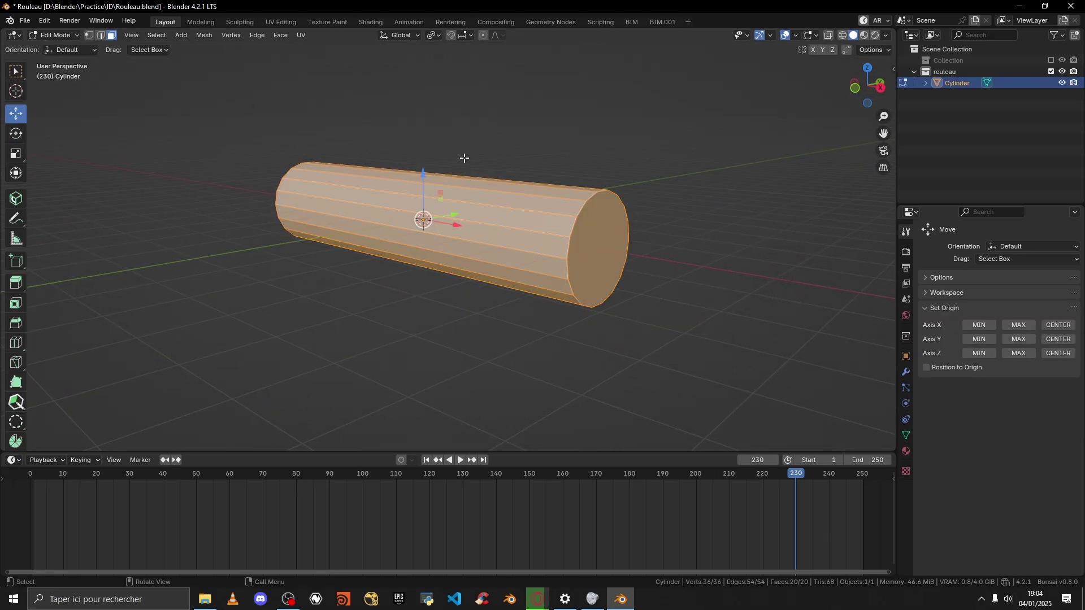
{"action": "middle_click_drag", "start_coordinate": [463, 158], "coordinate": [502, 176]}
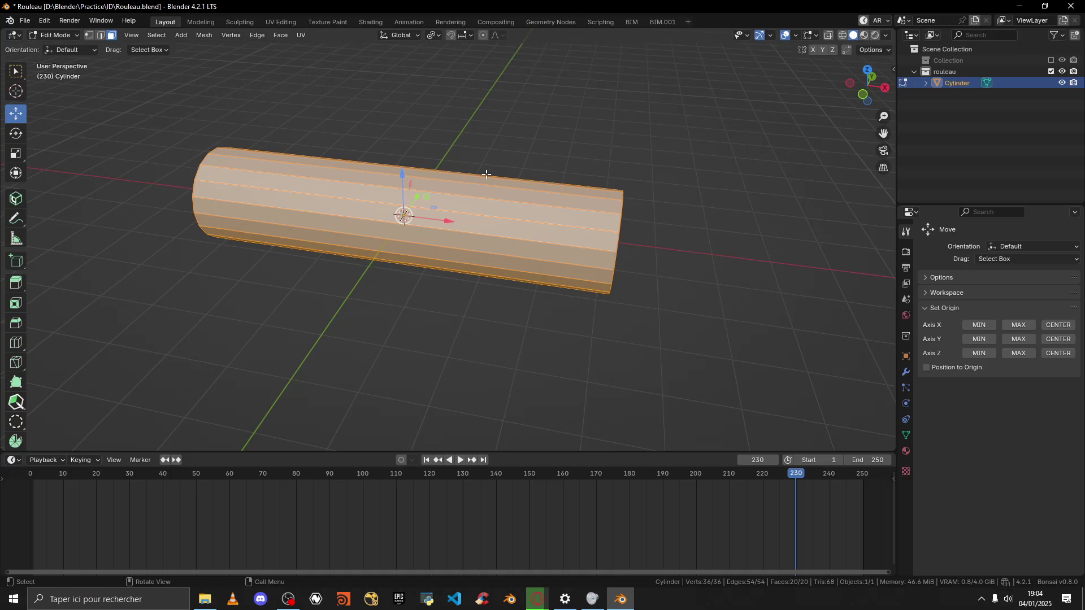
{"action": "key", "text": "ctrl+r"}
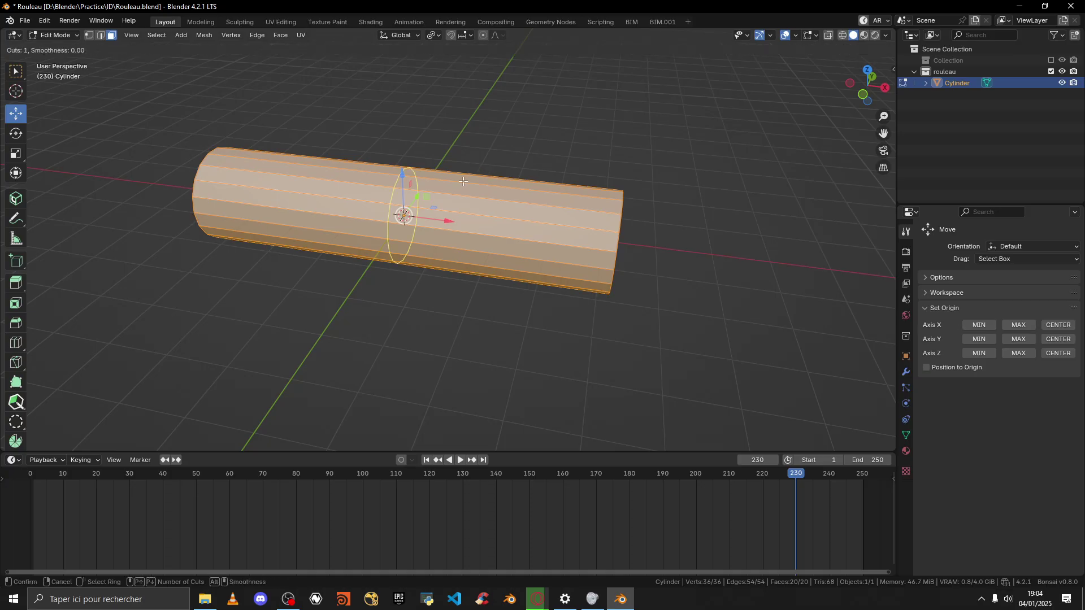
{"action": "left_click", "coordinate": [458, 179]}
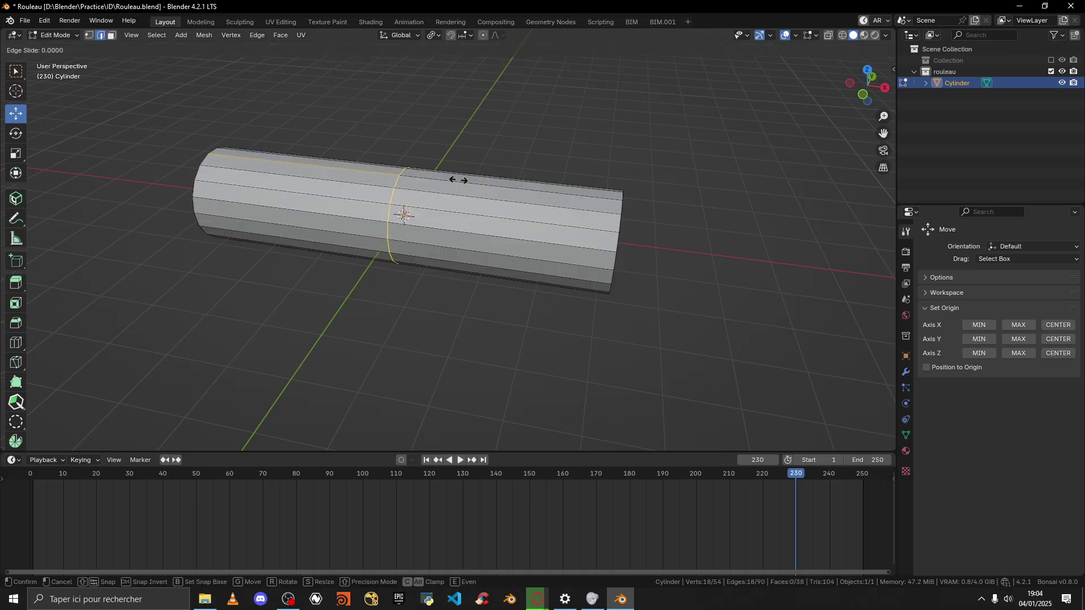
{"action": "left_click", "coordinate": [632, 207]}
Step: Add a second loop cut near the cylinder's negative X end, with a slide factor of about 0.884
{"action": "key", "text": "ctrl+r"}
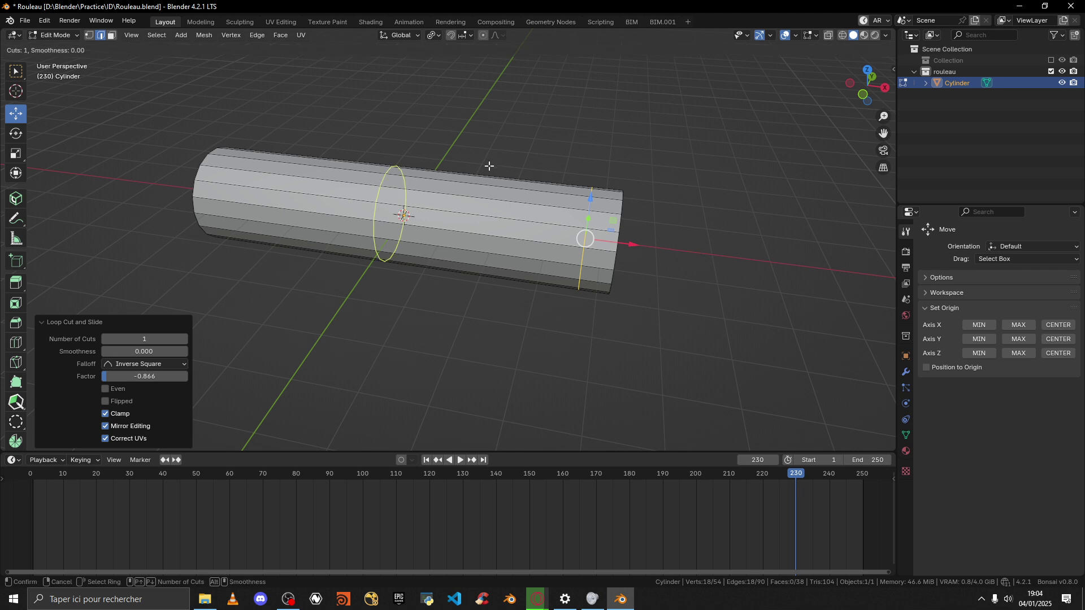
{"action": "left_click", "coordinate": [489, 165]}
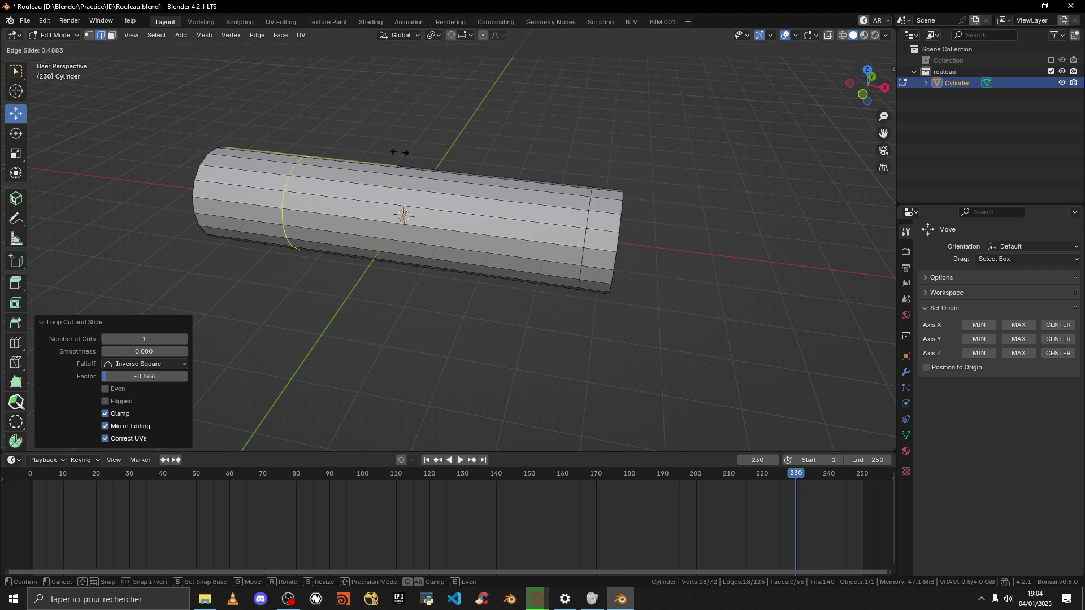
{"action": "left_click", "coordinate": [327, 145]}
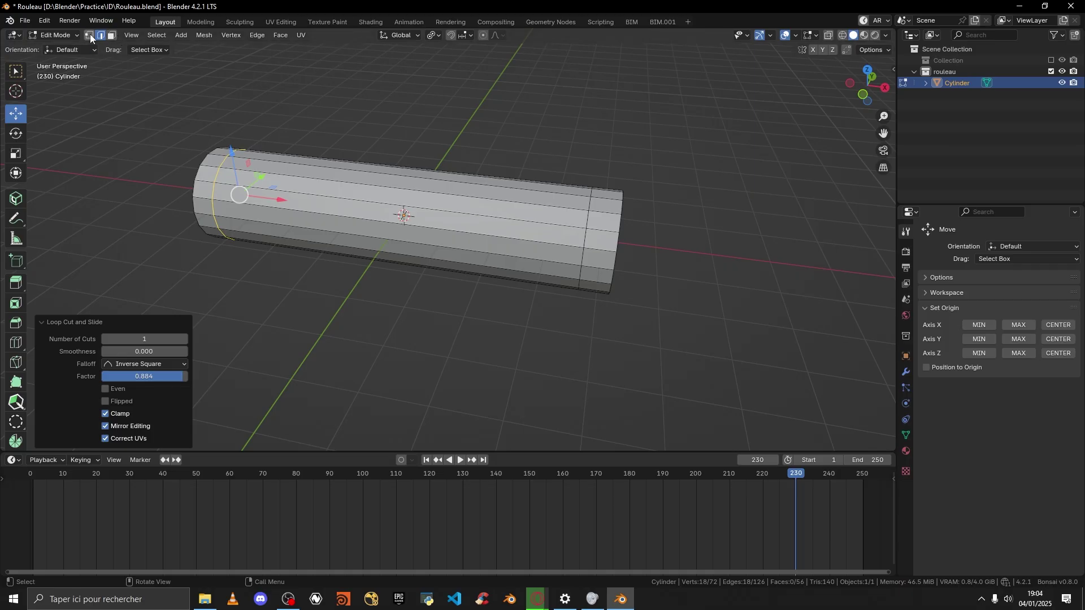
Step: Bevel both end edge loops with one segment and a width of about 0.037 m to form narrow face bands
{"action": "left_click", "coordinate": [588, 222], "text": "alt+shift"}
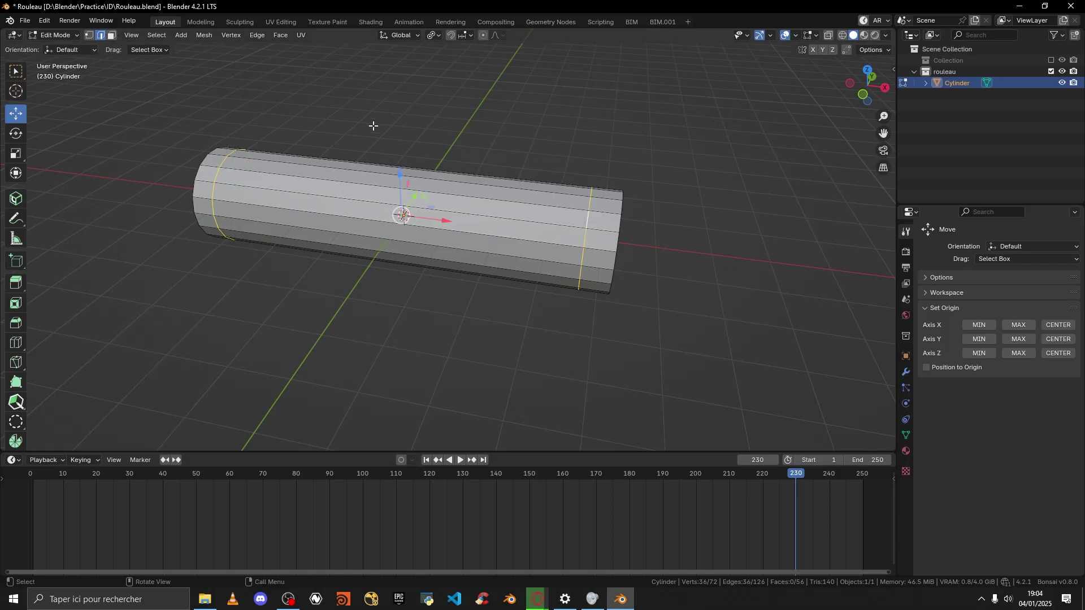
{"action": "middle_click_drag", "start_coordinate": [373, 126], "coordinate": [306, 127]}
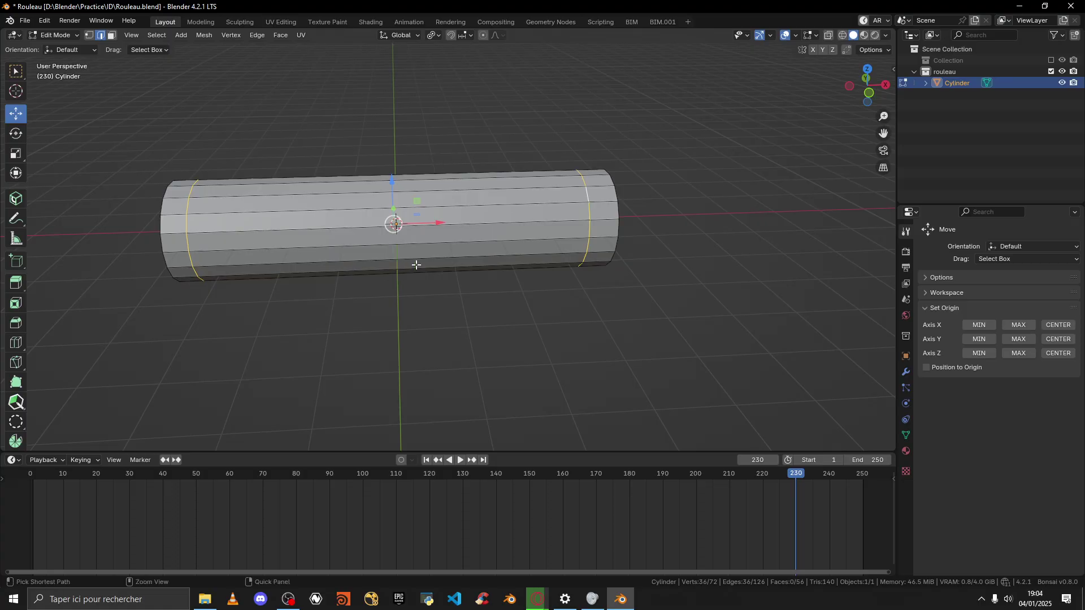
{"action": "key", "text": "ctrl+b"}
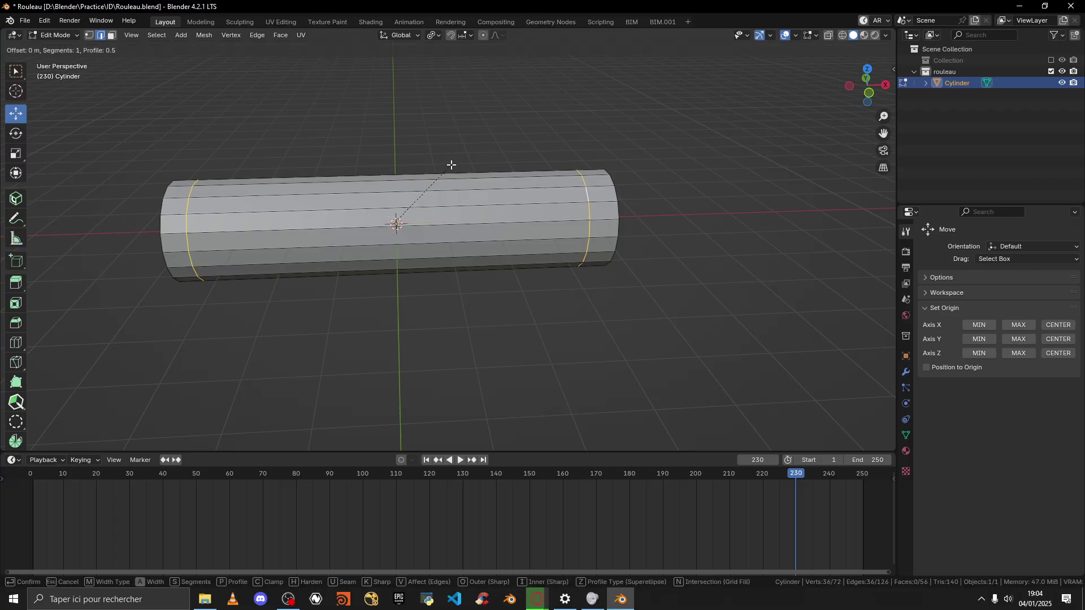
{"action": "left_click", "coordinate": [453, 160]}
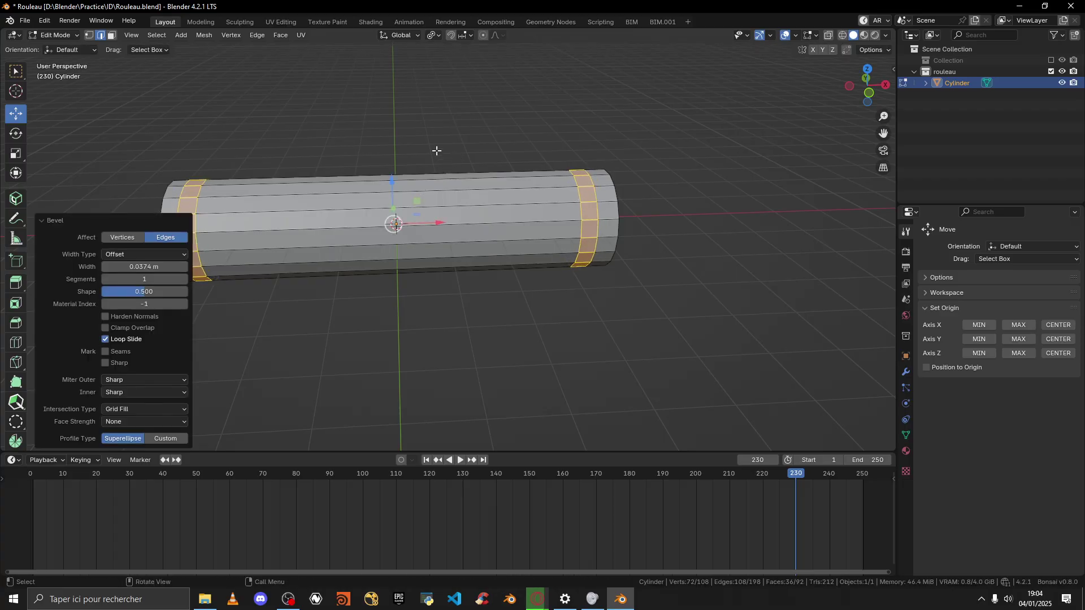
{"action": "left_click", "coordinate": [42, 221]}
{"action": "middle_click_drag", "start_coordinate": [468, 155], "coordinate": [496, 136]}
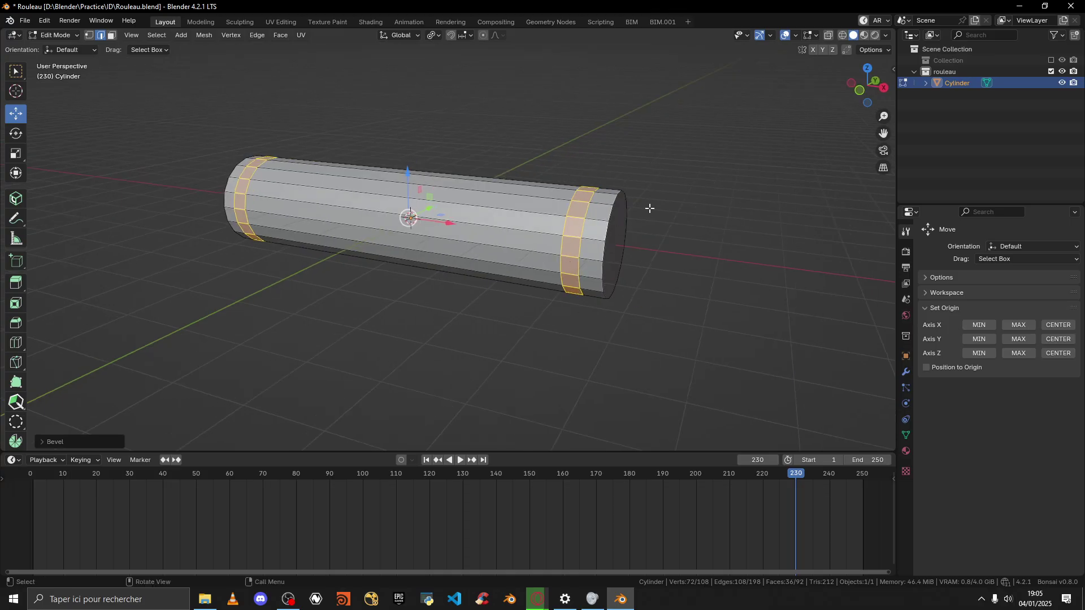
Step: Extrude both face bands slightly outward along their normals into raised collars and return to Object Mode
{"action": "left_click", "coordinate": [21, 284]}
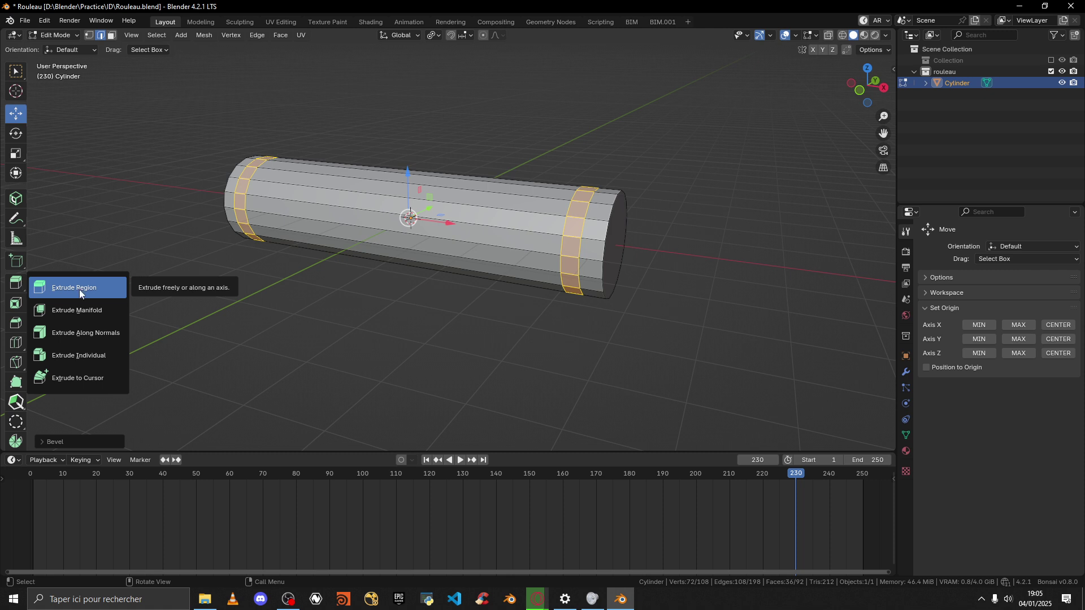
{"action": "left_click", "coordinate": [93, 333]}
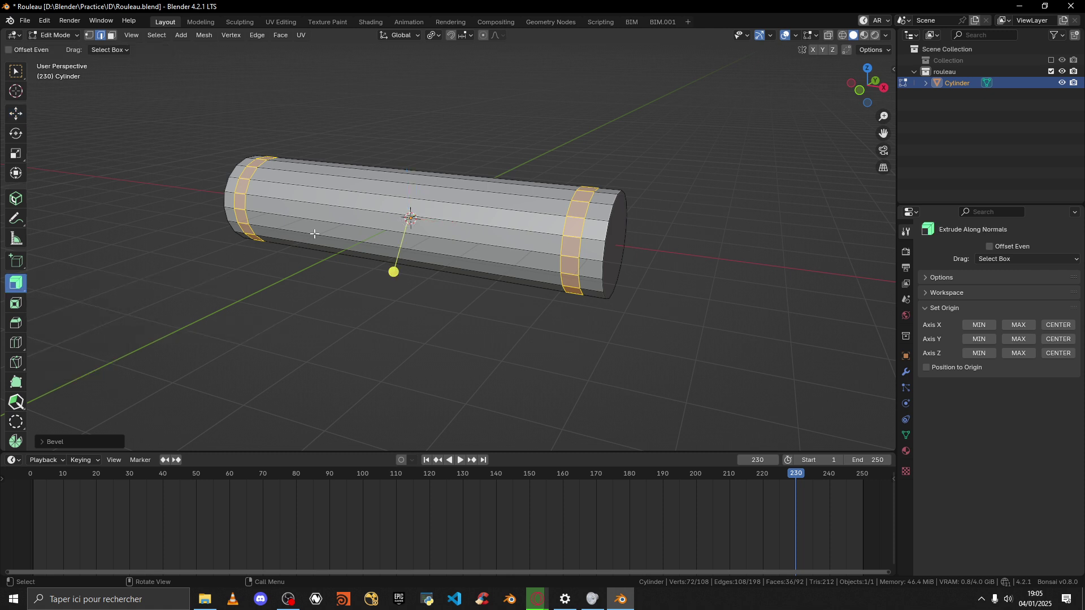
{"action": "left_click_drag", "start_coordinate": [392, 269], "coordinate": [389, 275]}
{"action": "middle_click_drag", "start_coordinate": [316, 173], "coordinate": [96, 128]}
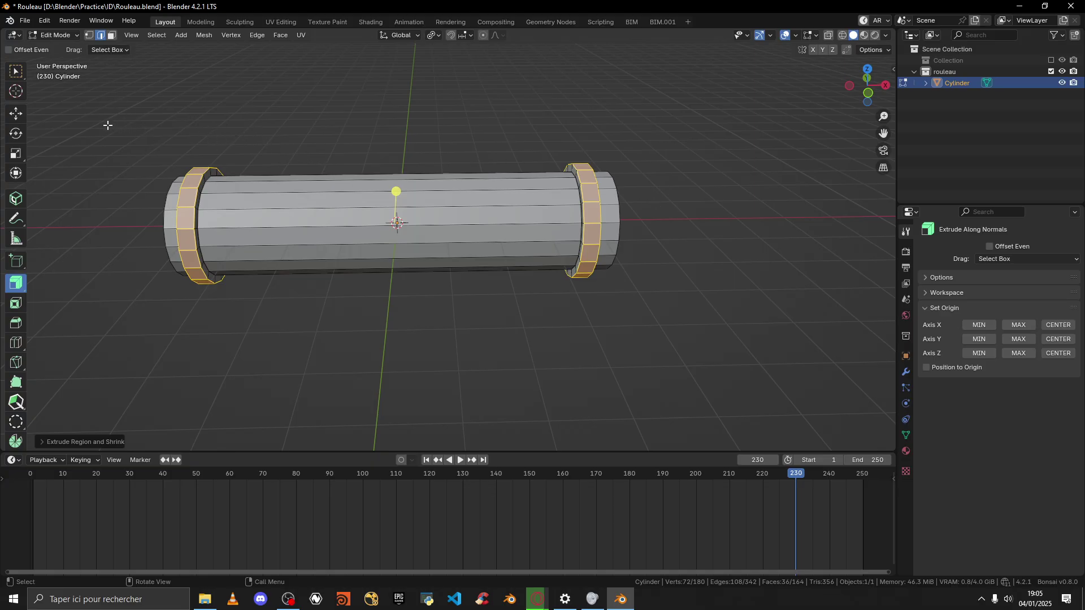
{"action": "left_click", "coordinate": [63, 37]}
{"action": "left_click", "coordinate": [60, 46]}
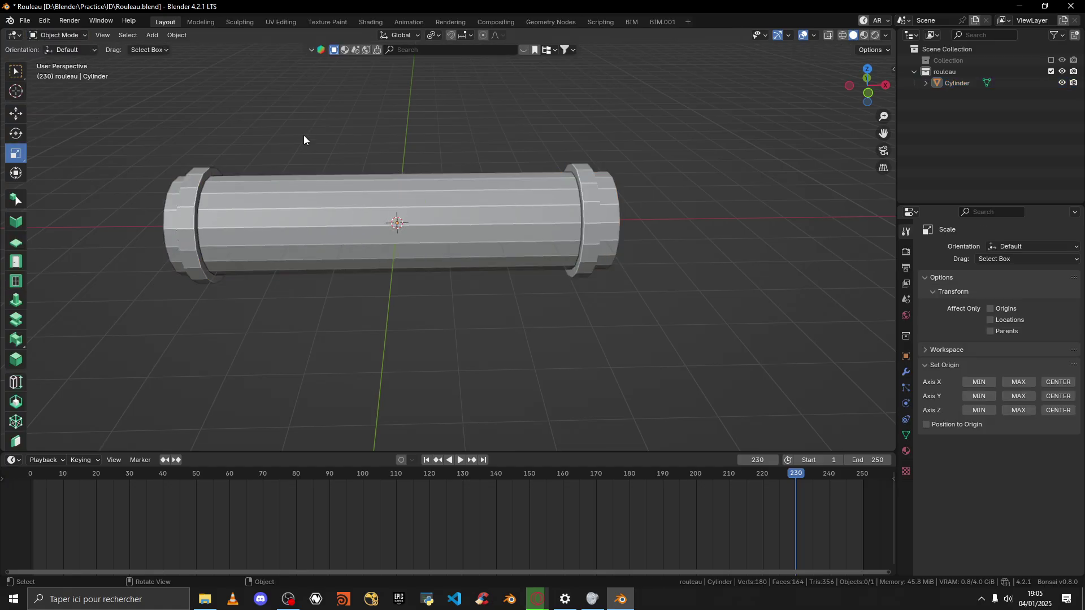
Step: Select the collared cylinder and apply its object transform
{"action": "left_click", "coordinate": [329, 202]}
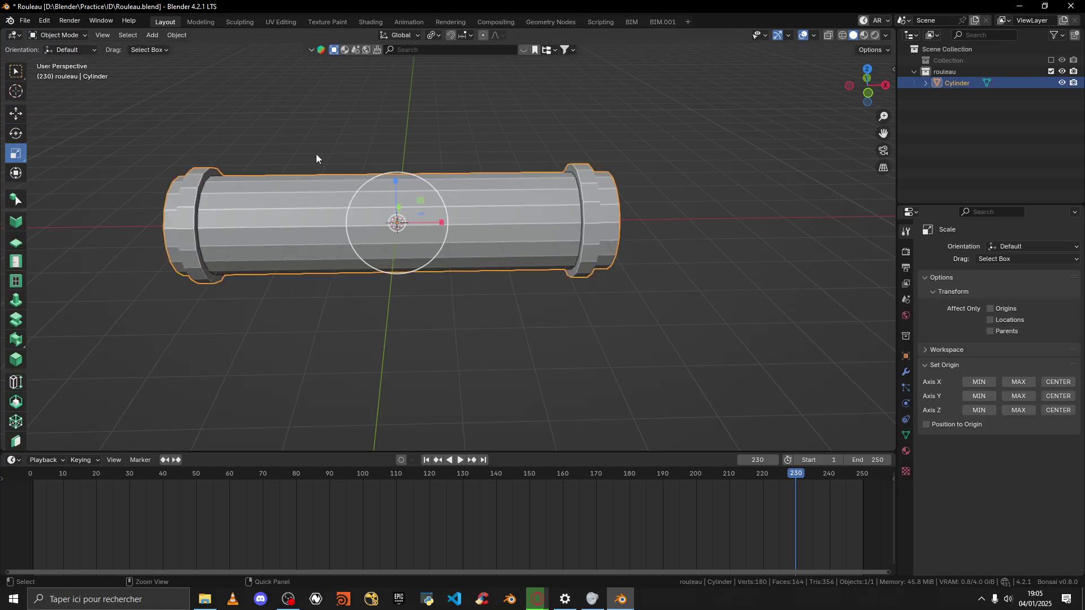
{"action": "key", "text": "ctrl+a"}
{"action": "left_click", "coordinate": [317, 154]}
{"action": "middle_click_drag", "start_coordinate": [317, 153], "coordinate": [491, 145]}
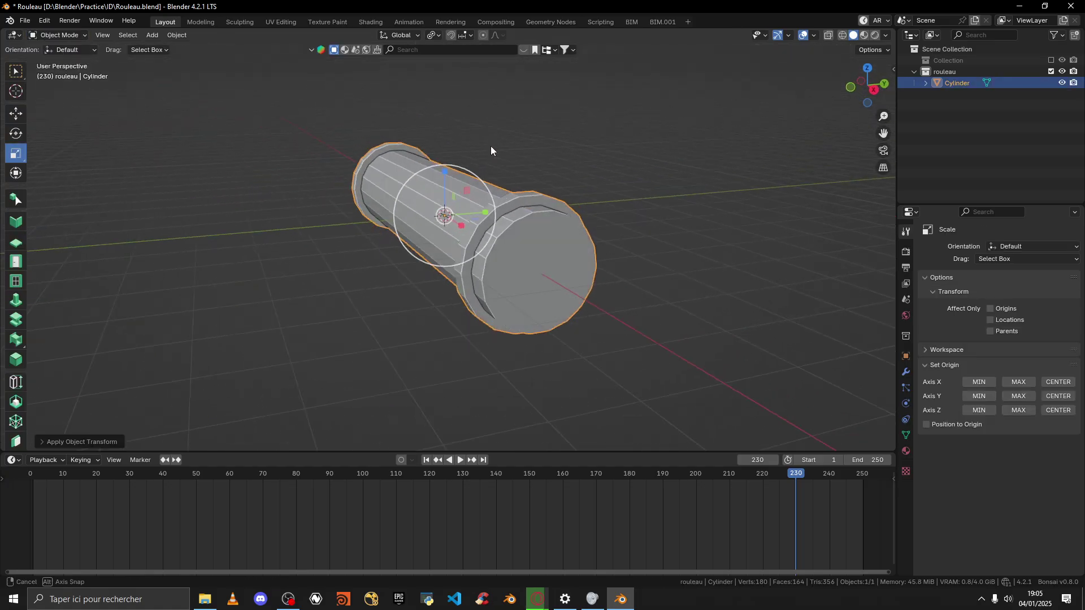
{"action": "middle_click_drag", "start_coordinate": [564, 135], "coordinate": [462, 168], "text": "shift"}
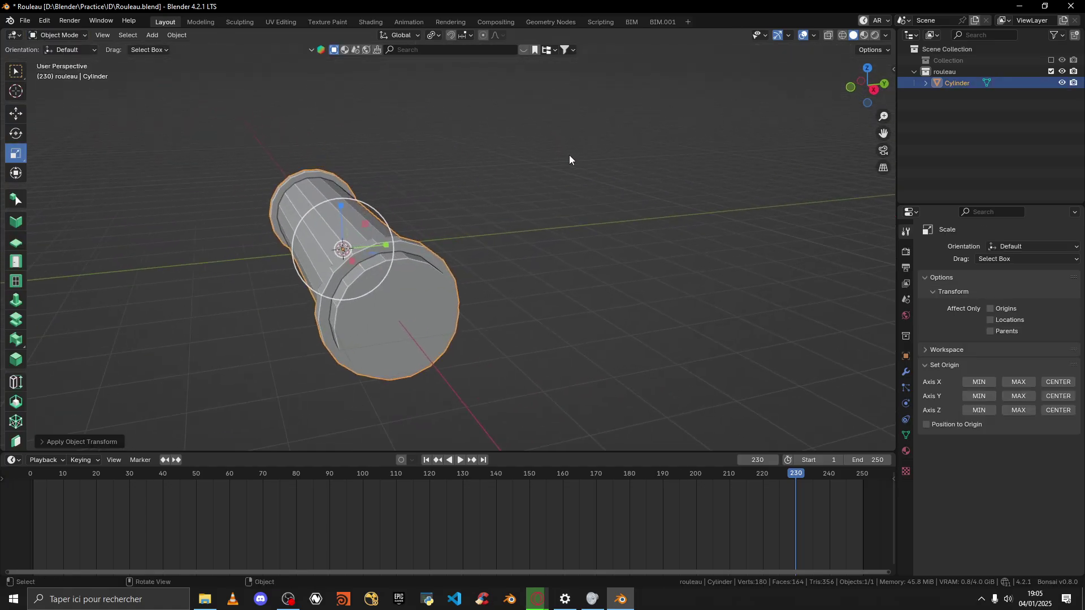
Step: Hide the cylinder and add a cube mesh at the origin of the rouleau collection
{"action": "left_click", "coordinate": [1062, 83]}
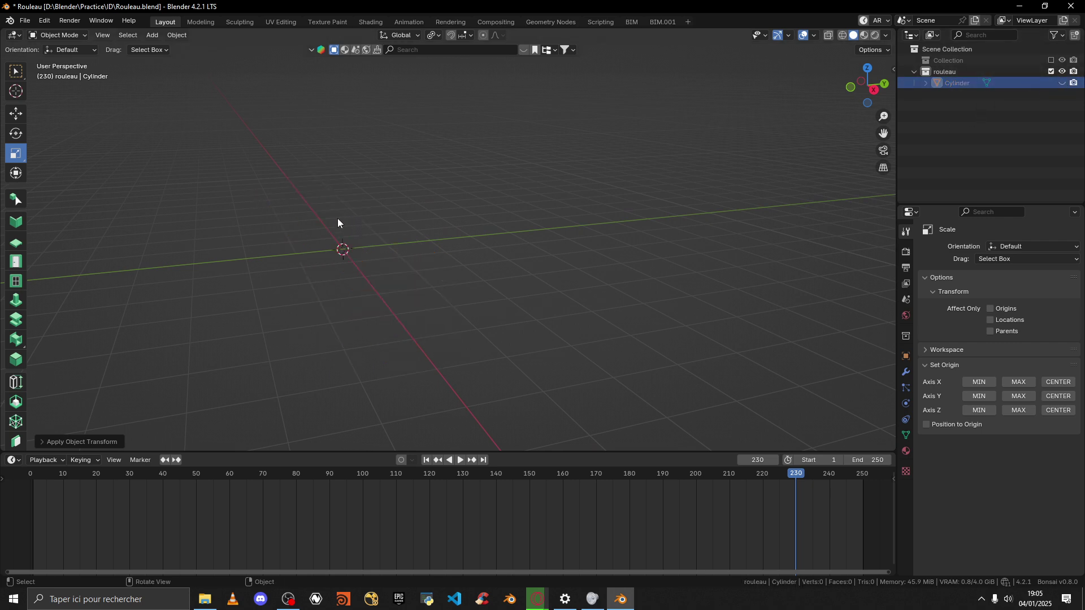
{"action": "middle_click_drag", "start_coordinate": [338, 219], "coordinate": [365, 218]}
{"action": "key", "text": "shift+a"}
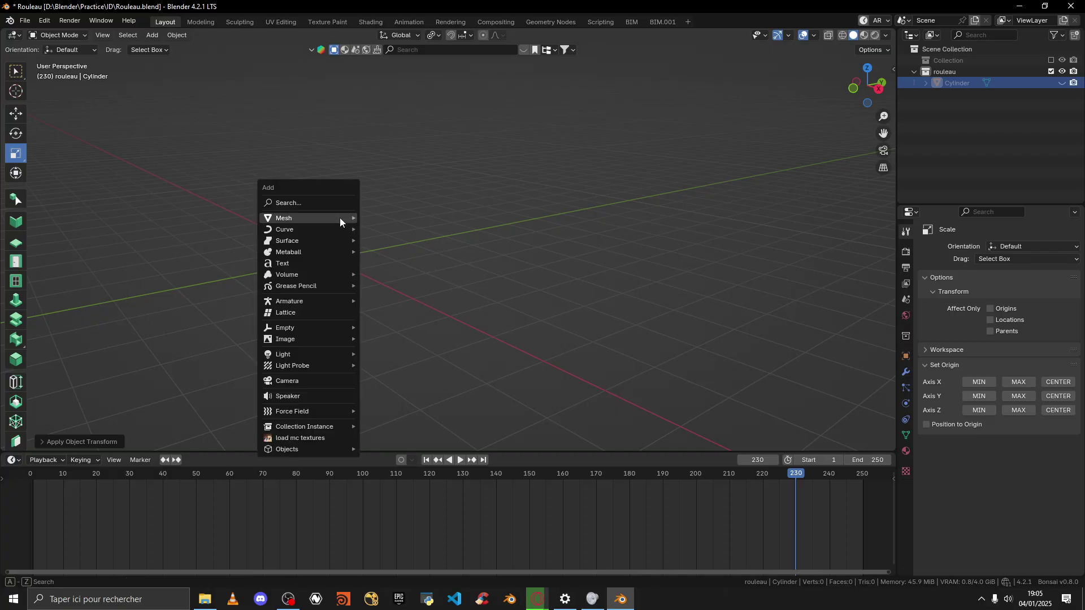
{"action": "mouse_move", "coordinate": [340, 219]}
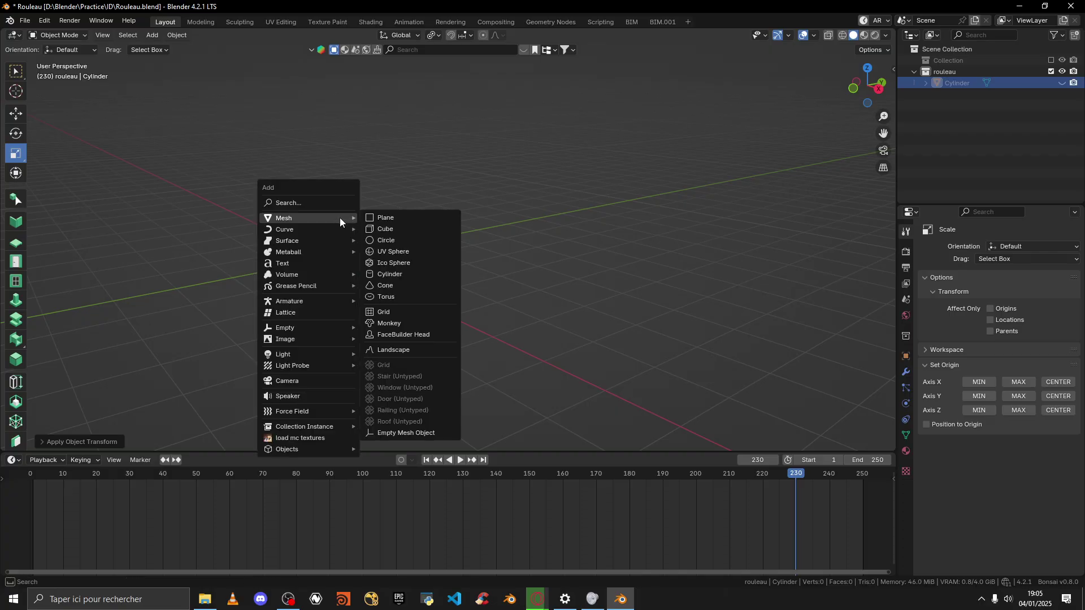
{"action": "left_click", "coordinate": [407, 233]}
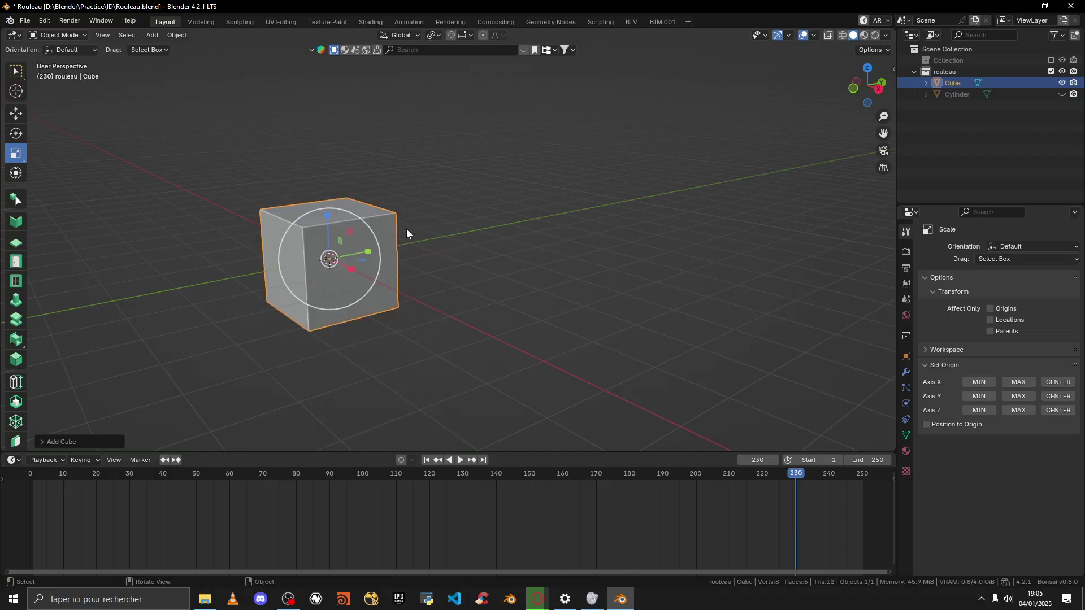
{"action": "middle_click_drag", "start_coordinate": [407, 232], "coordinate": [461, 253]}
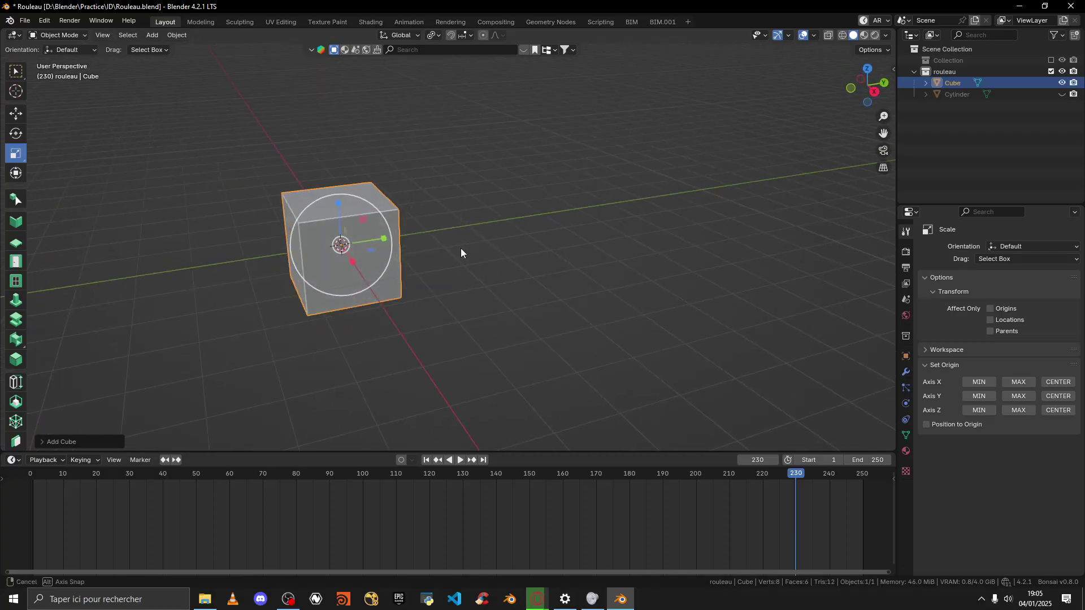
Step: Scale the cube down along the X axis and narrow it to about half its width along Y
{"action": "left_click", "coordinate": [1062, 94]}
{"action": "left_click", "coordinate": [1062, 95]}
{"action": "middle_click_drag", "start_coordinate": [561, 178], "coordinate": [446, 191]}
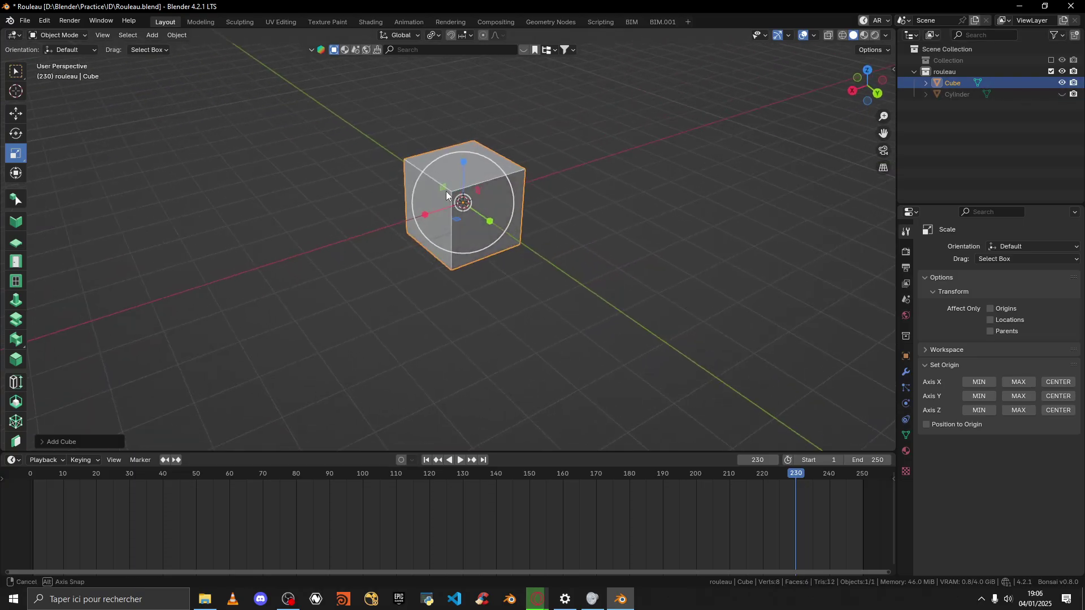
{"action": "mouse_move", "coordinate": [429, 212]}
{"action": "left_mouse_down"}
{"action": "mouse_move", "coordinate": [460, 209]}
{"action": "mouse_move", "coordinate": [439, 202]}
{"action": "left_mouse_up"}
{"action": "middle_click_drag", "start_coordinate": [439, 202], "coordinate": [480, 161]}
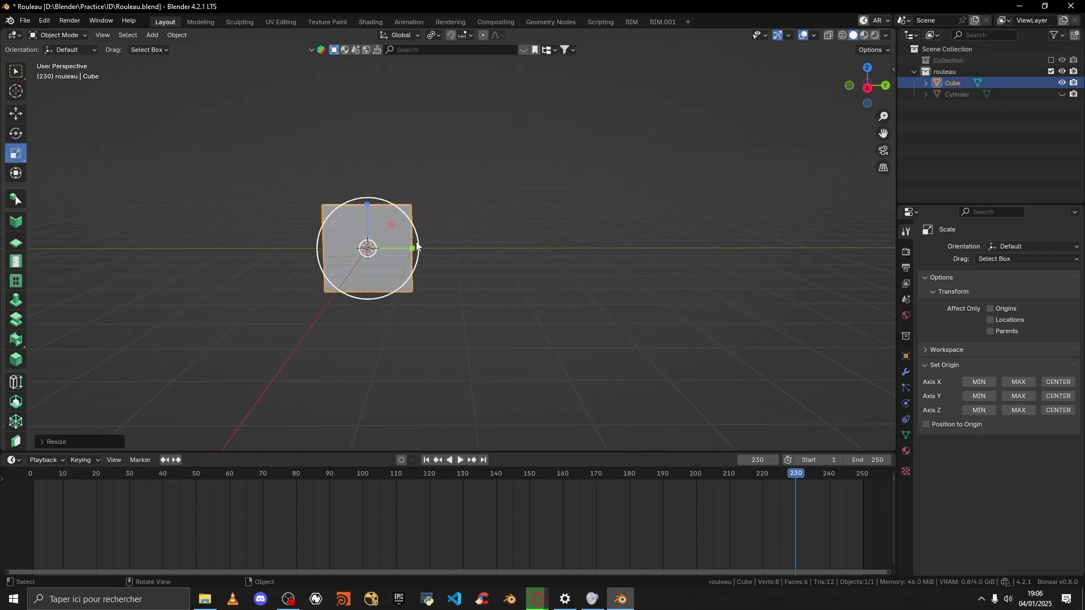
{"action": "left_click_drag", "start_coordinate": [412, 248], "coordinate": [388, 247]}
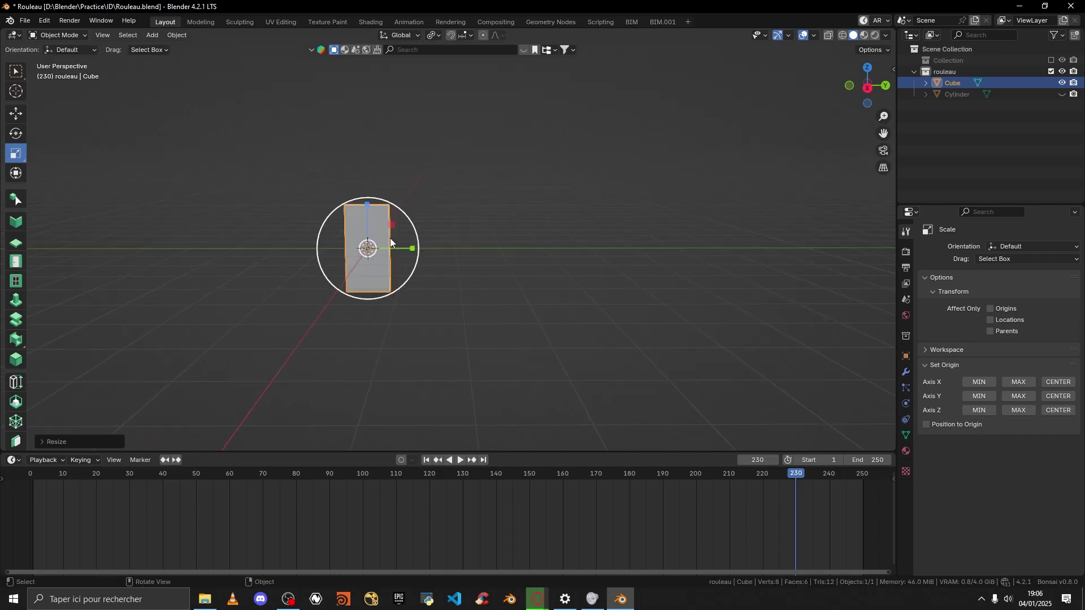
Step: In Edit Mode with X-ray enabled, move the cube's upper positive-Y edge inward along Y, close to the opposite upper edge, forming a wedge
{"action": "left_click", "coordinate": [871, 89]}
{"action": "scroll", "coordinate": [508, 215], "scroll_direction": "up", "scroll_amount": 6}
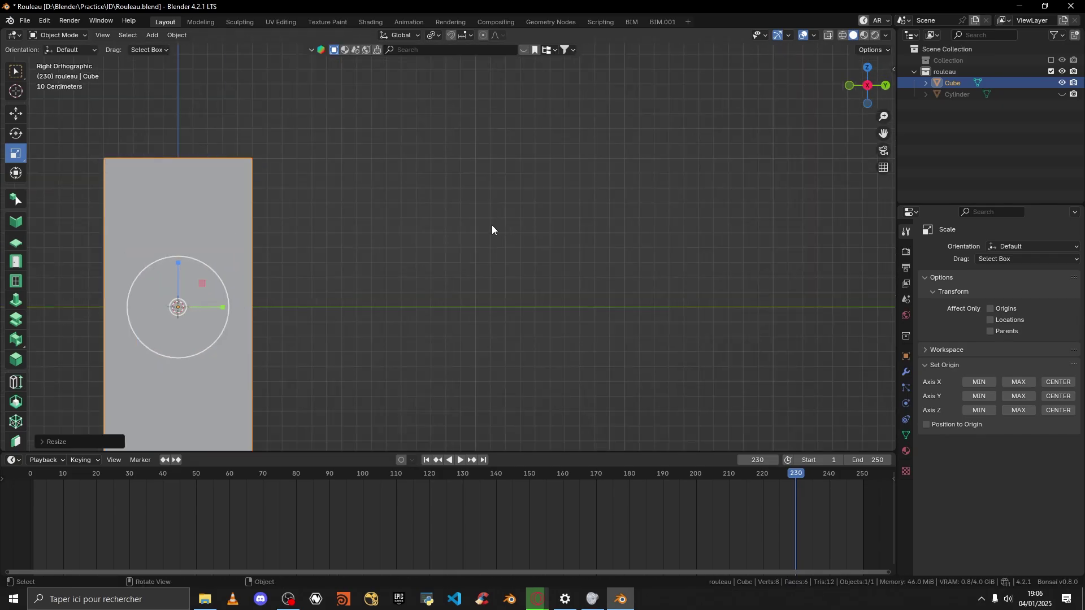
{"action": "scroll", "coordinate": [429, 229], "scroll_direction": "down", "scroll_amount": 2}
{"action": "middle_click_drag", "start_coordinate": [366, 233], "coordinate": [484, 201], "text": "shift"}
{"action": "left_click", "coordinate": [65, 37]}
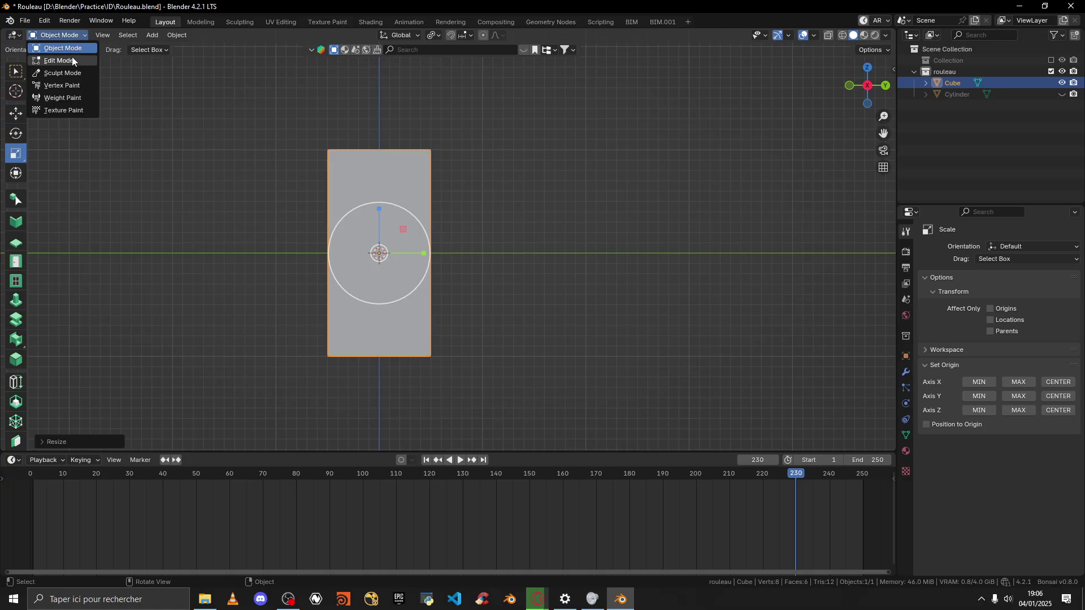
{"action": "left_click", "coordinate": [72, 57]}
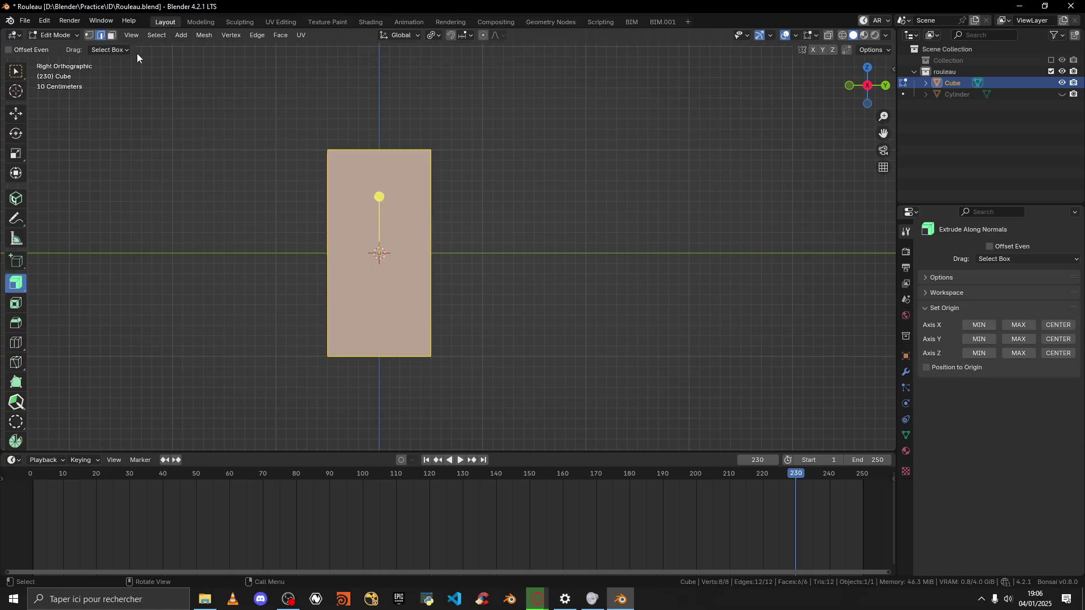
{"action": "left_click", "coordinate": [829, 36]}
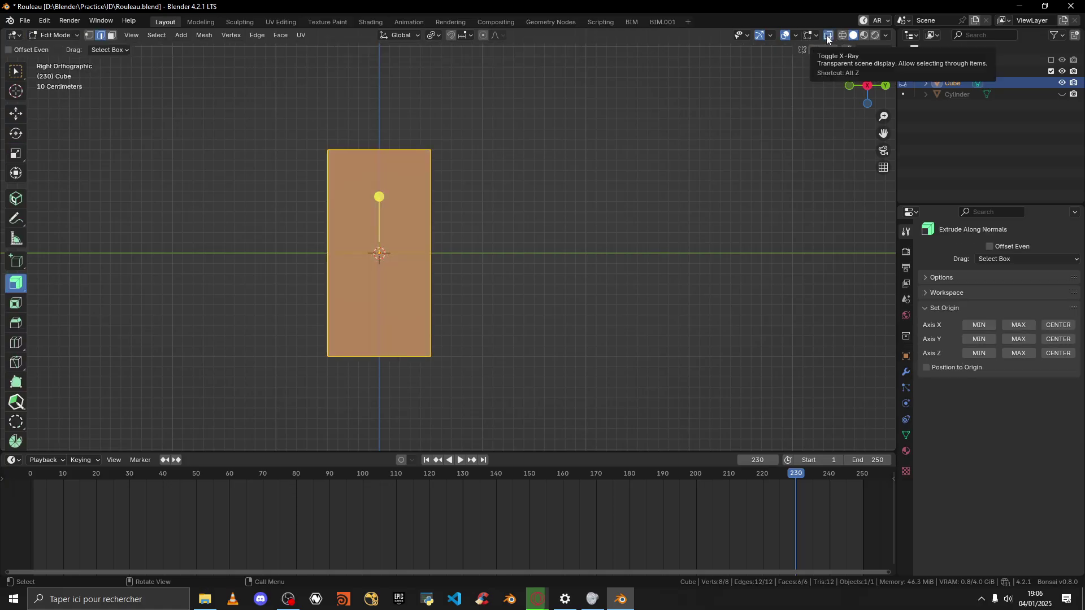
{"action": "left_click", "coordinate": [89, 35]}
{"action": "left_click_drag", "start_coordinate": [402, 114], "coordinate": [482, 183]}
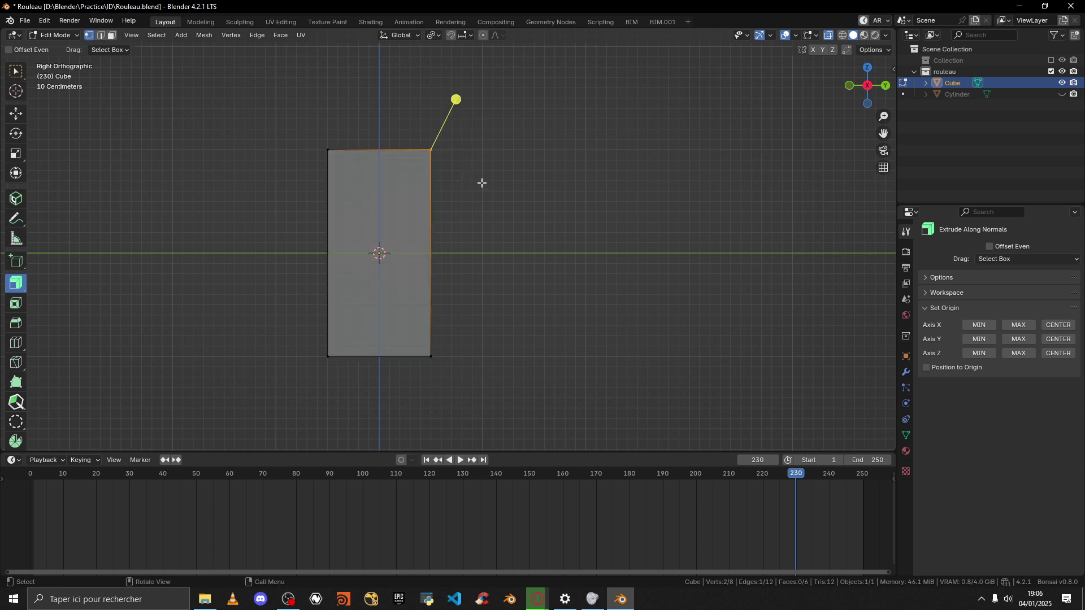
{"action": "left_click", "coordinate": [15, 113]}
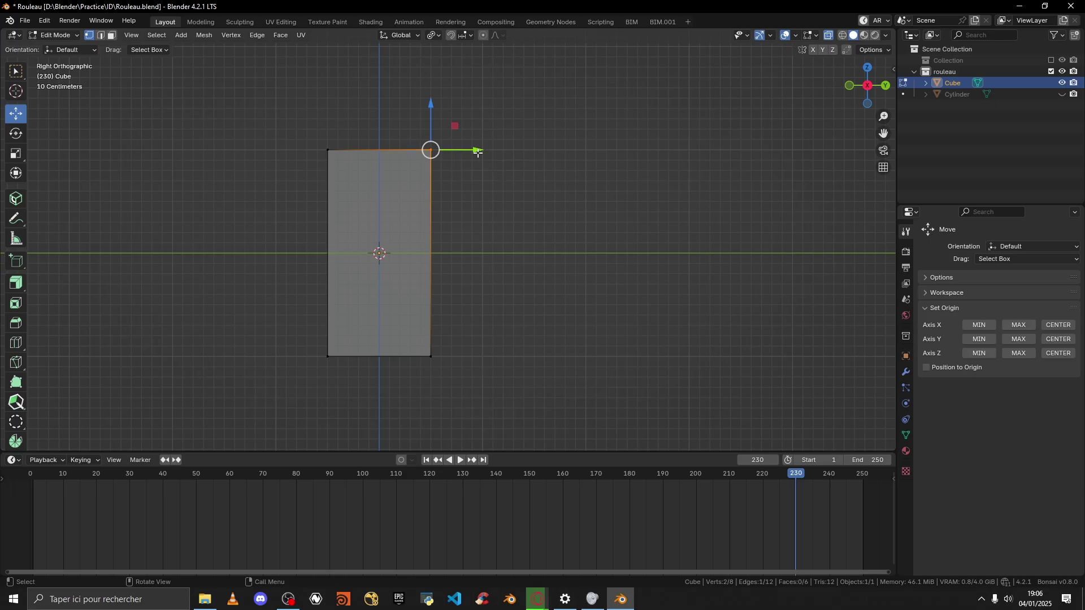
{"action": "left_click_drag", "start_coordinate": [478, 150], "coordinate": [389, 150]}
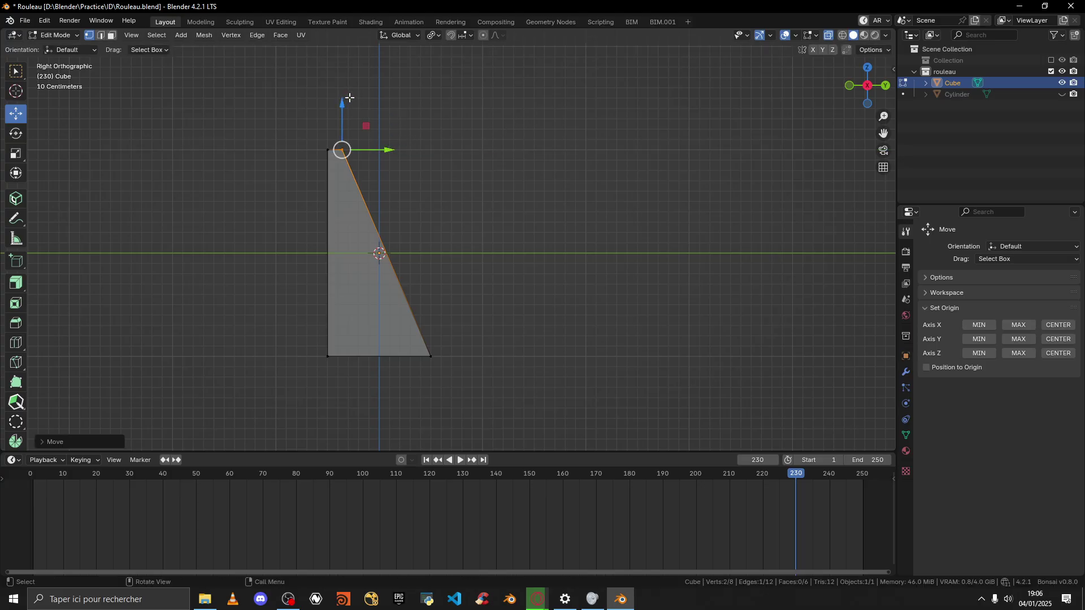
Step: Lower the wedge's moved upper edge slightly along Z to leave a pointed, slanted tip
{"action": "left_click_drag", "start_coordinate": [347, 98], "coordinate": [348, 124]}
{"action": "middle_click_drag", "start_coordinate": [493, 148], "coordinate": [524, 143]}
{"action": "left_click", "coordinate": [866, 91]}
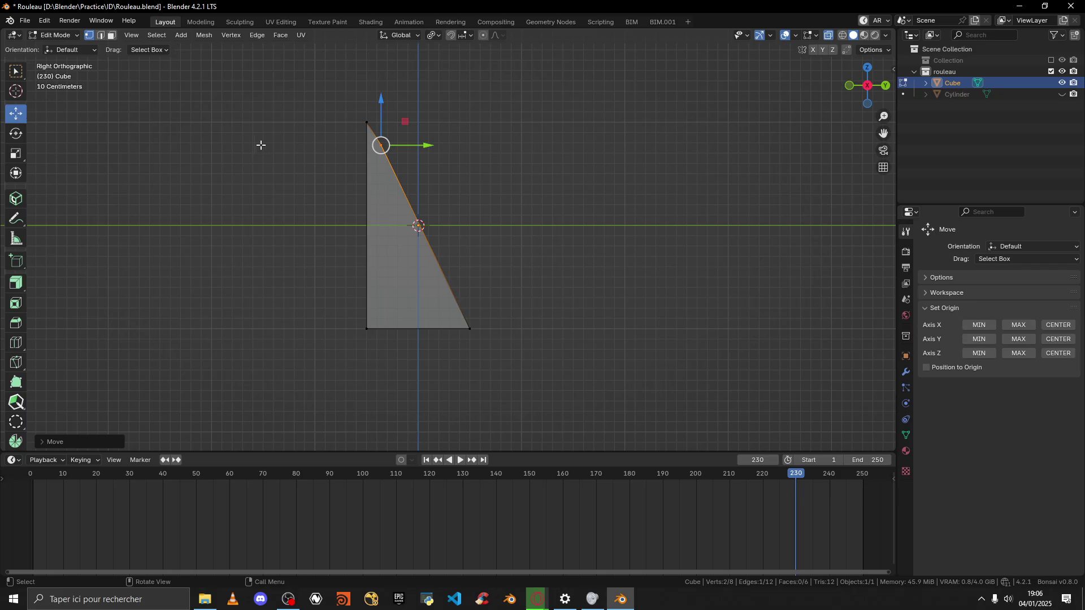
Step: Select the whole wedge mesh in face selection mode and raise it along Z until its base lies level with the origin
{"action": "left_click", "coordinate": [111, 36]}
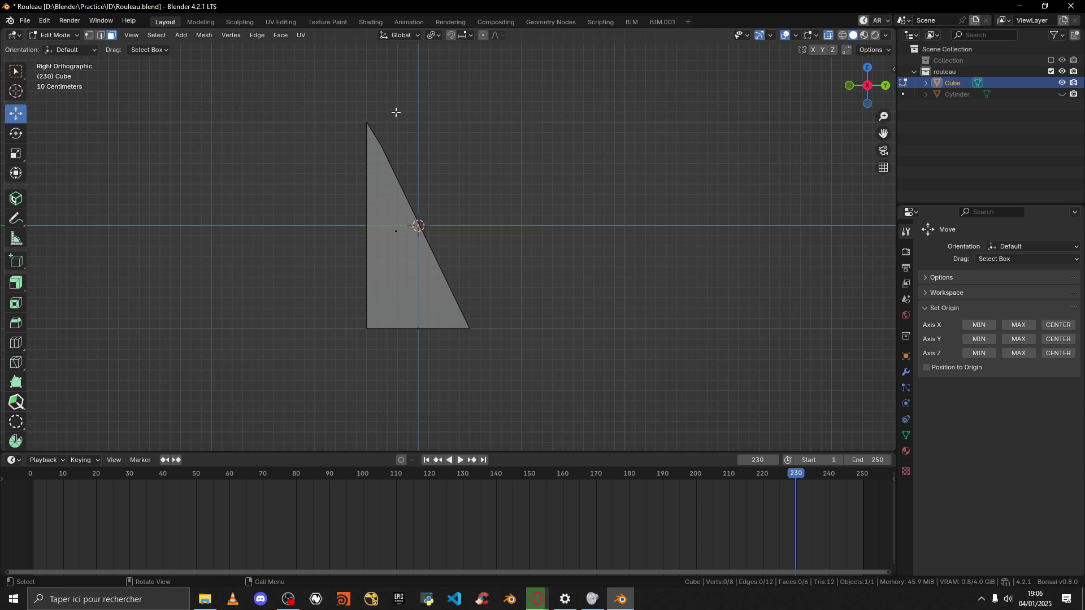
{"action": "key", "text": "a"}
{"action": "left_click_drag", "start_coordinate": [399, 184], "coordinate": [399, 179]}
{"action": "left_click_drag", "start_coordinate": [408, 115], "coordinate": [418, 81]}
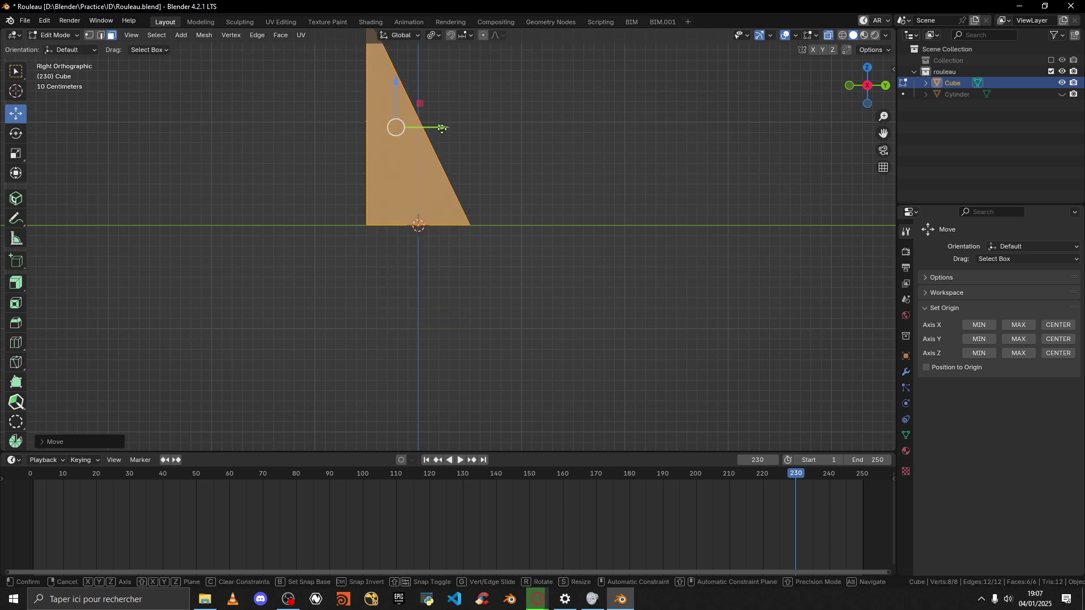
{"action": "left_click_drag", "start_coordinate": [440, 127], "coordinate": [439, 129]}
{"action": "middle_click_drag", "start_coordinate": [570, 125], "coordinate": [580, 140]}
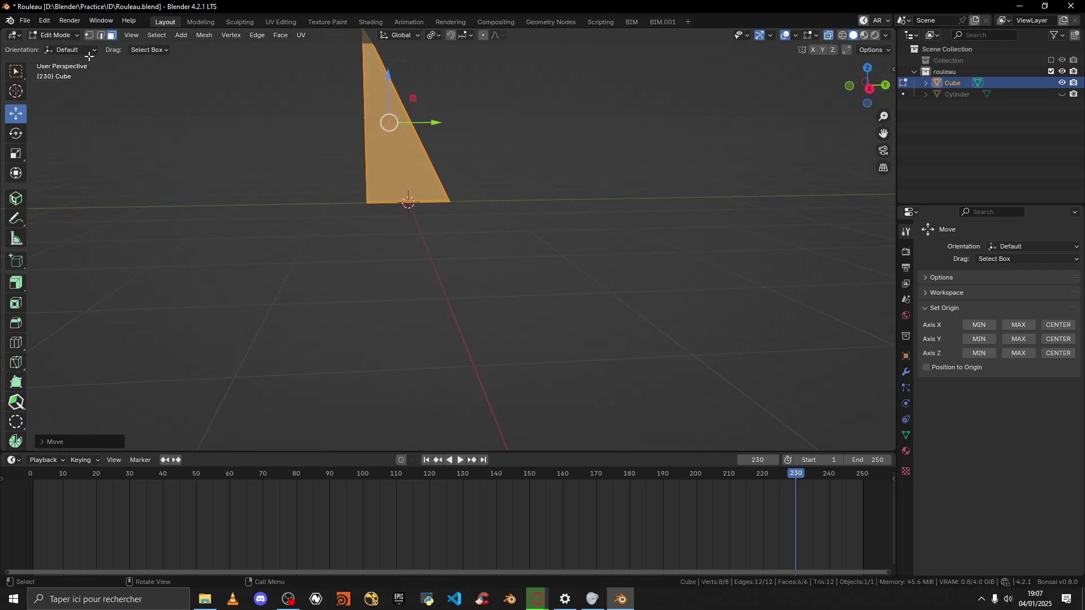
Step: Return the wedge to Object Mode and apply its object transform
{"action": "left_click", "coordinate": [56, 35]}
{"action": "left_click", "coordinate": [63, 46]}
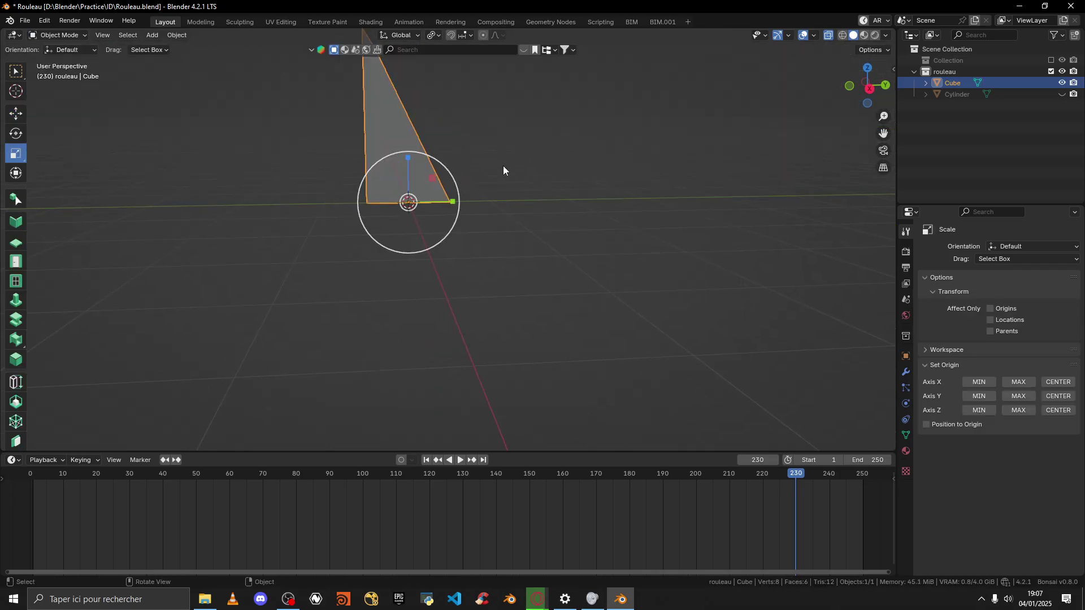
{"action": "middle_click_drag", "start_coordinate": [482, 115], "coordinate": [513, 191]}
{"action": "key", "text": "ctrl+a"}
{"action": "left_click", "coordinate": [453, 195]}
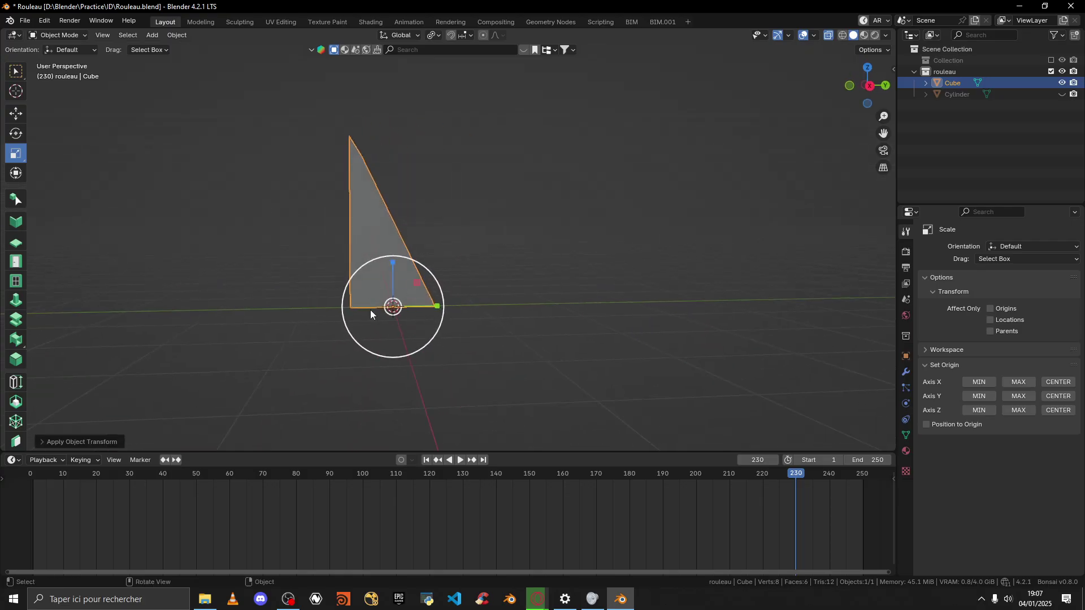
Step: Unhide the cylinder, disable X-ray and show both objects in the right orthographic view with the Move tool active
{"action": "left_click", "coordinate": [14, 115]}
{"action": "left_click", "coordinate": [1062, 95]}
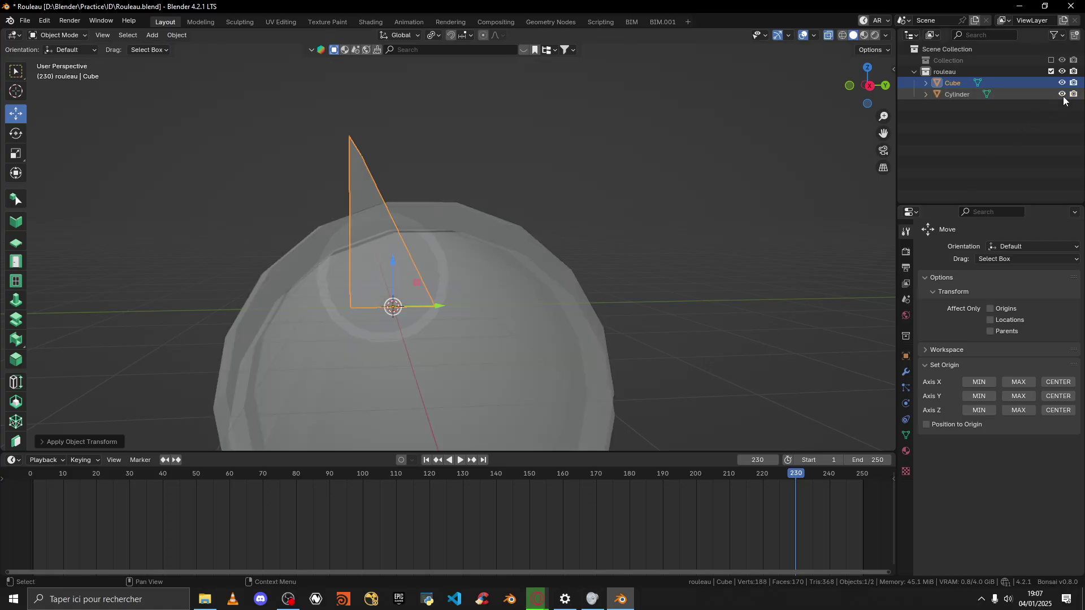
{"action": "scroll", "coordinate": [602, 177], "scroll_direction": "down", "scroll_amount": 4}
{"action": "middle_click_drag", "start_coordinate": [601, 174], "coordinate": [622, 185]}
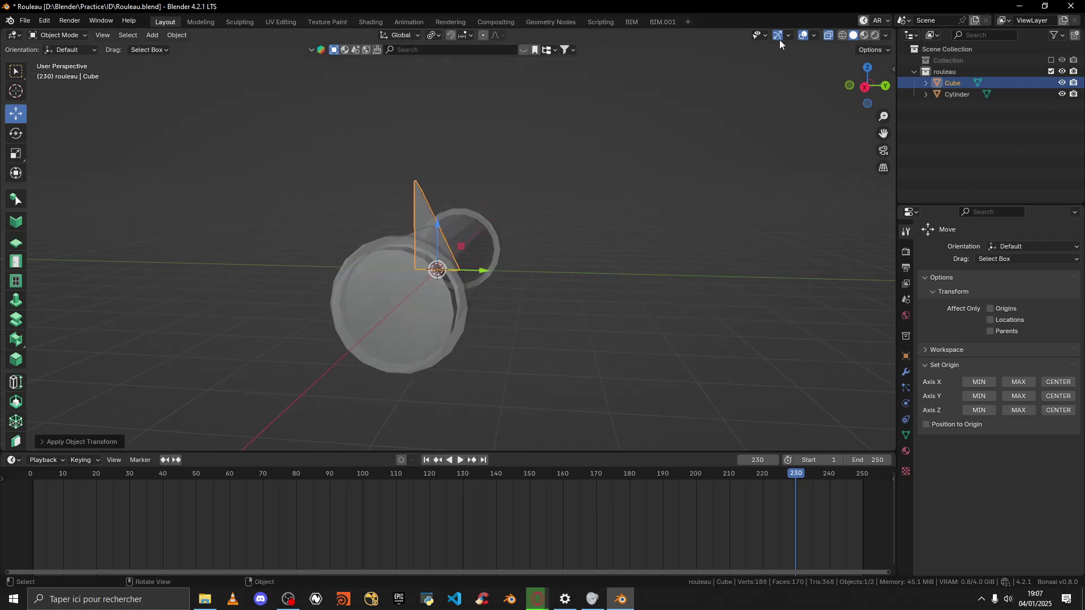
{"action": "left_click", "coordinate": [829, 35]}
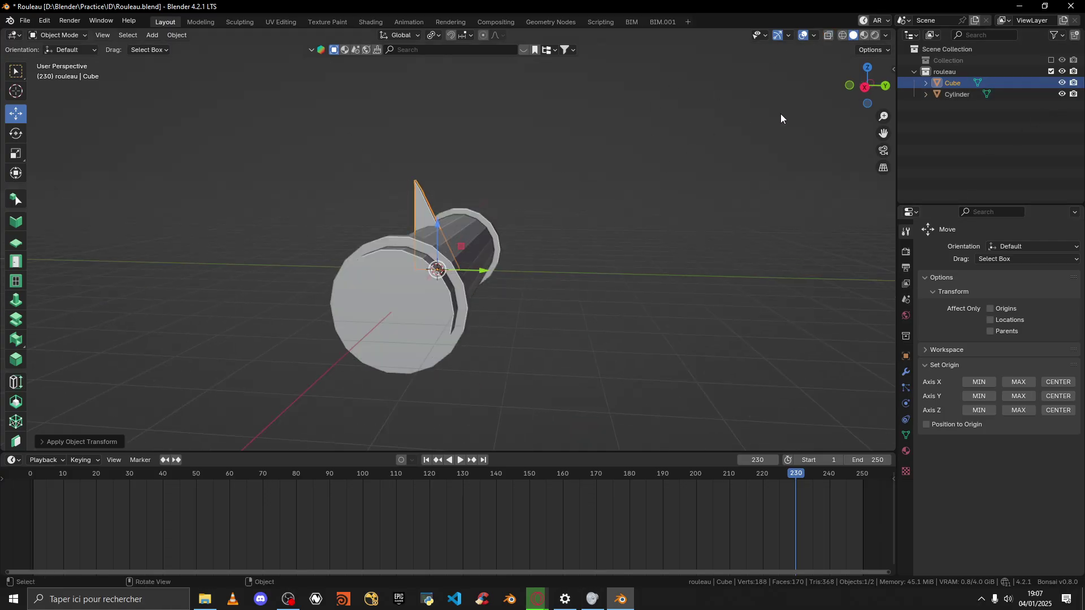
{"action": "left_click", "coordinate": [864, 87]}
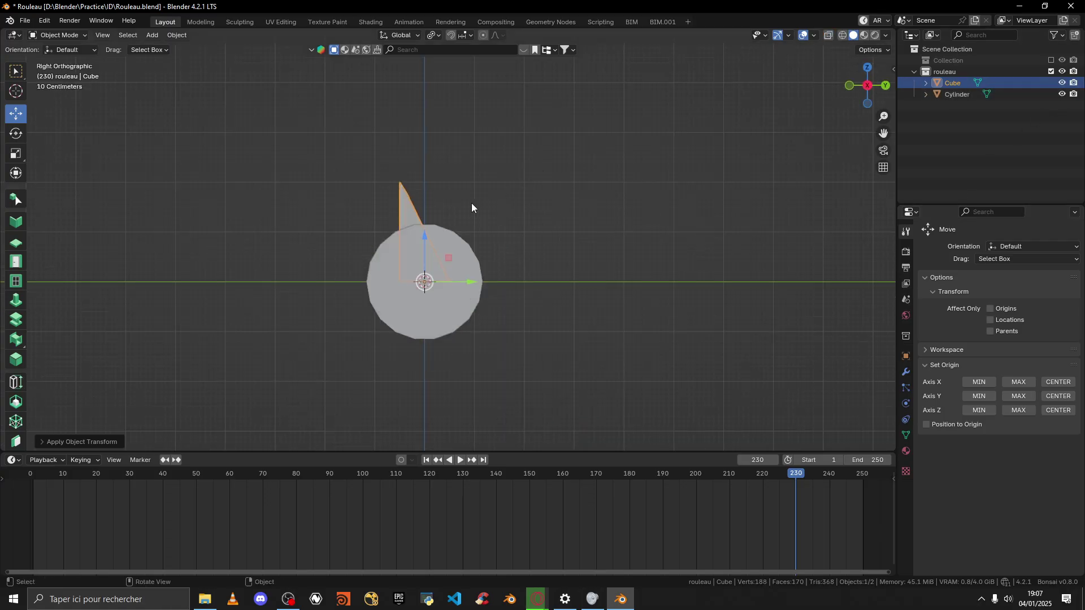
Step: Enable snapping and set the snap target to Face
{"action": "left_click", "coordinate": [429, 227]}
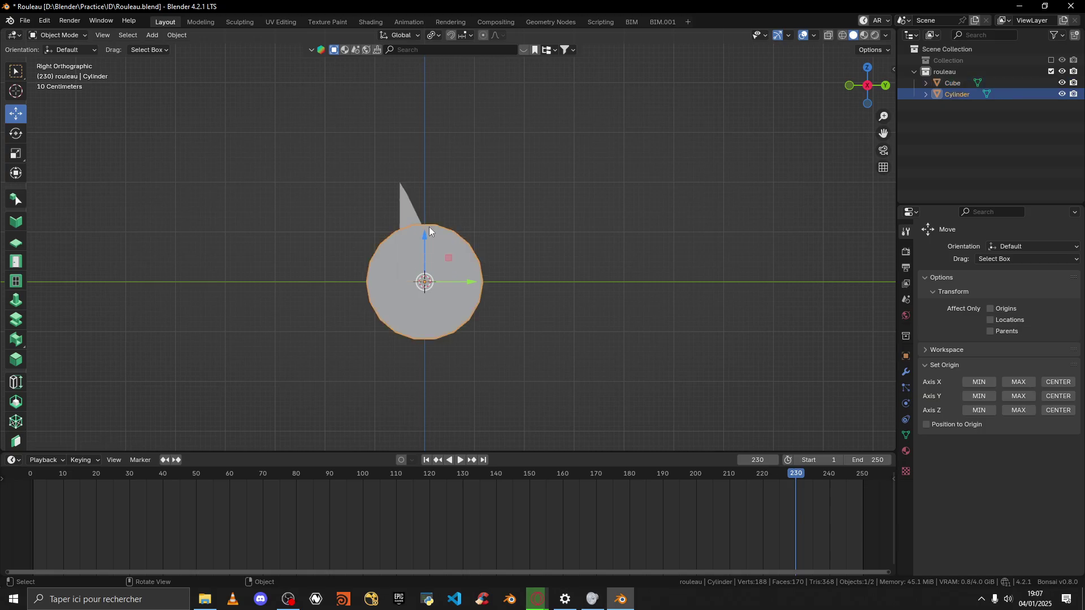
{"action": "left_click", "coordinate": [471, 35]}
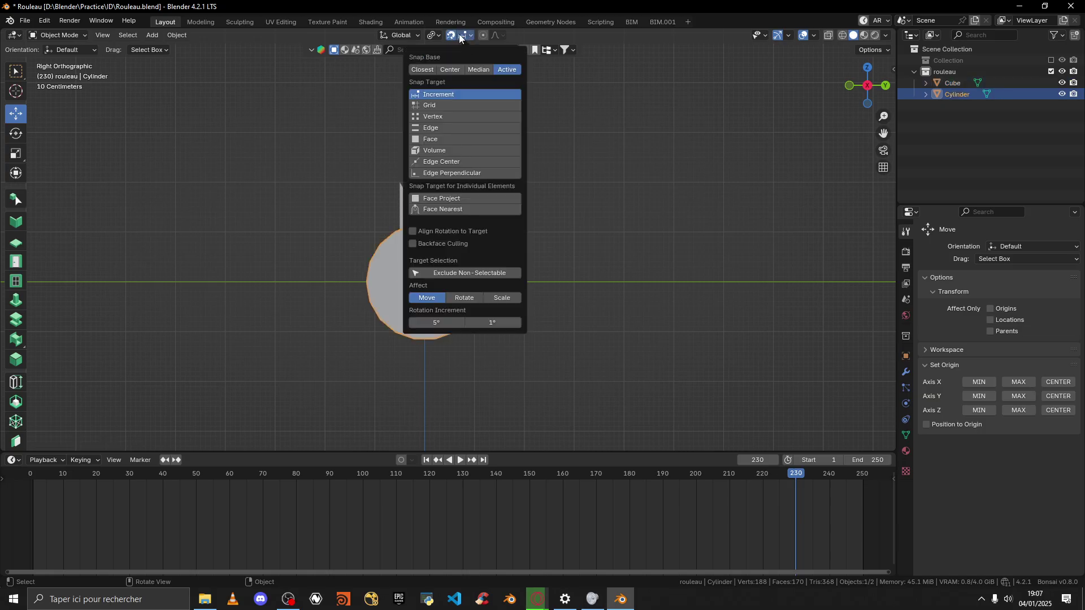
{"action": "left_click", "coordinate": [449, 138]}
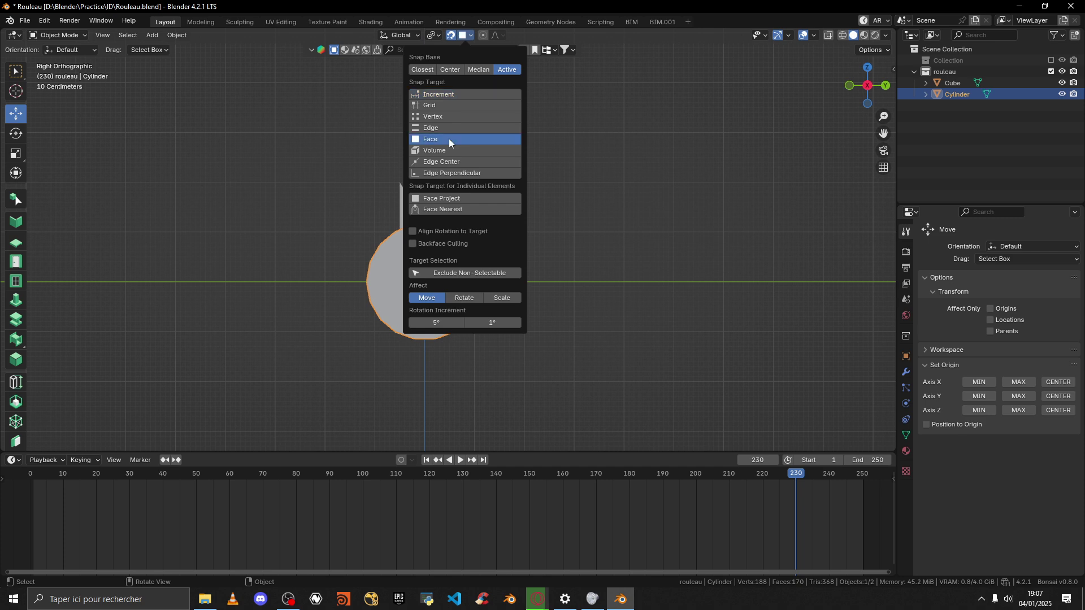
Step: Move the wedge up along Z until its base rests on the top of the cylinder, centred across it
{"action": "left_click", "coordinate": [406, 206]}
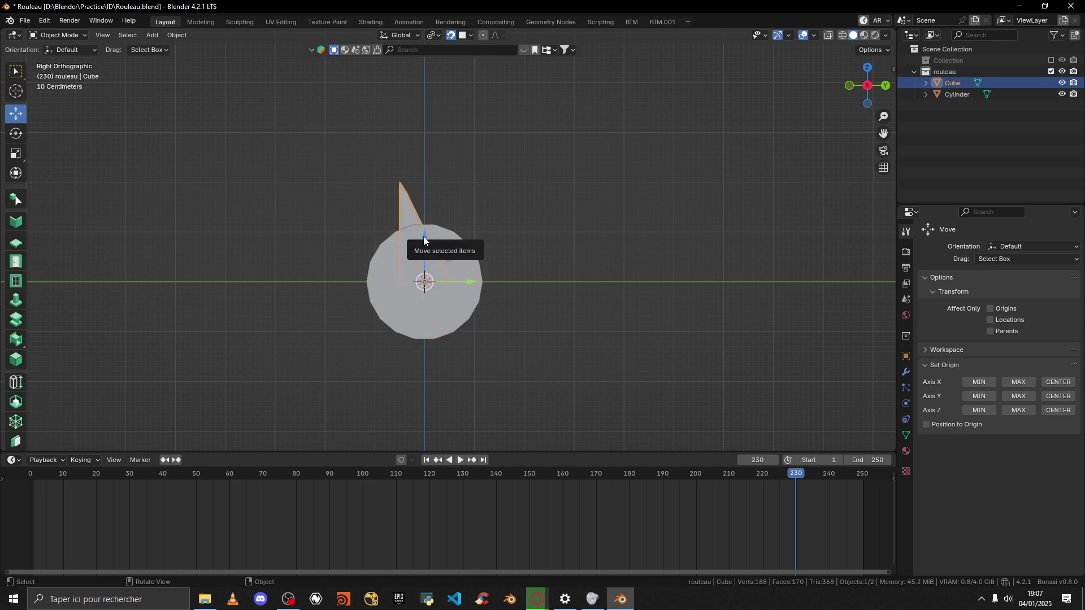
{"action": "left_click_drag", "start_coordinate": [423, 236], "coordinate": [428, 180]}
{"action": "middle_click_drag", "start_coordinate": [521, 157], "coordinate": [421, 249]}
{"action": "scroll", "coordinate": [480, 192], "scroll_direction": "up", "scroll_amount": 1}
{"action": "left_click", "coordinate": [859, 92]}
{"action": "left_click_drag", "start_coordinate": [361, 313], "coordinate": [363, 312]}
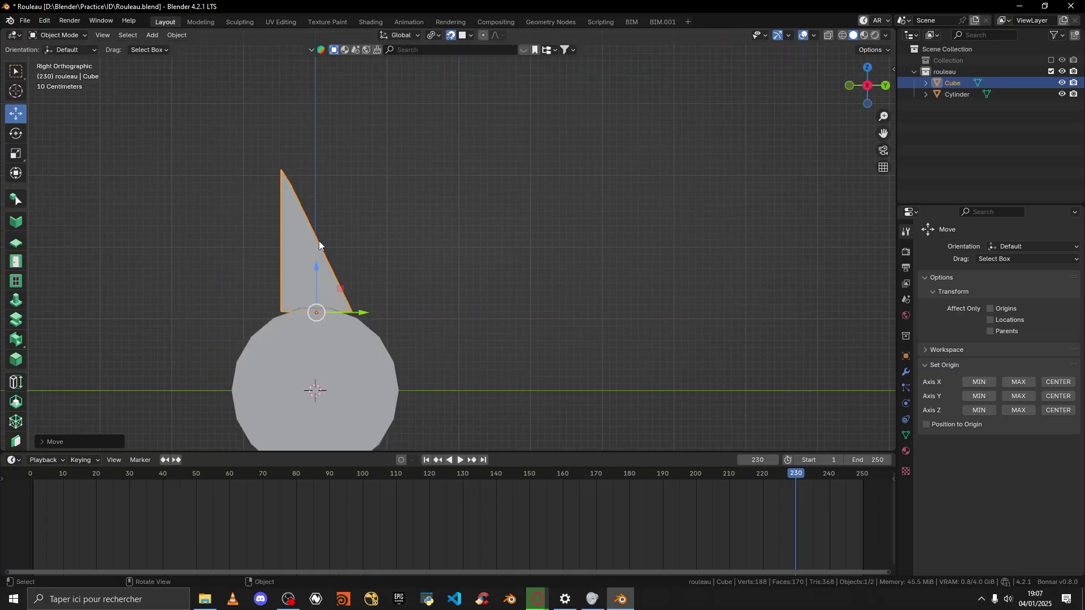
Step: Scale the wedge down uniformly to a little under half its size and check it from the left orthographic view
{"action": "left_click", "coordinate": [16, 153]}
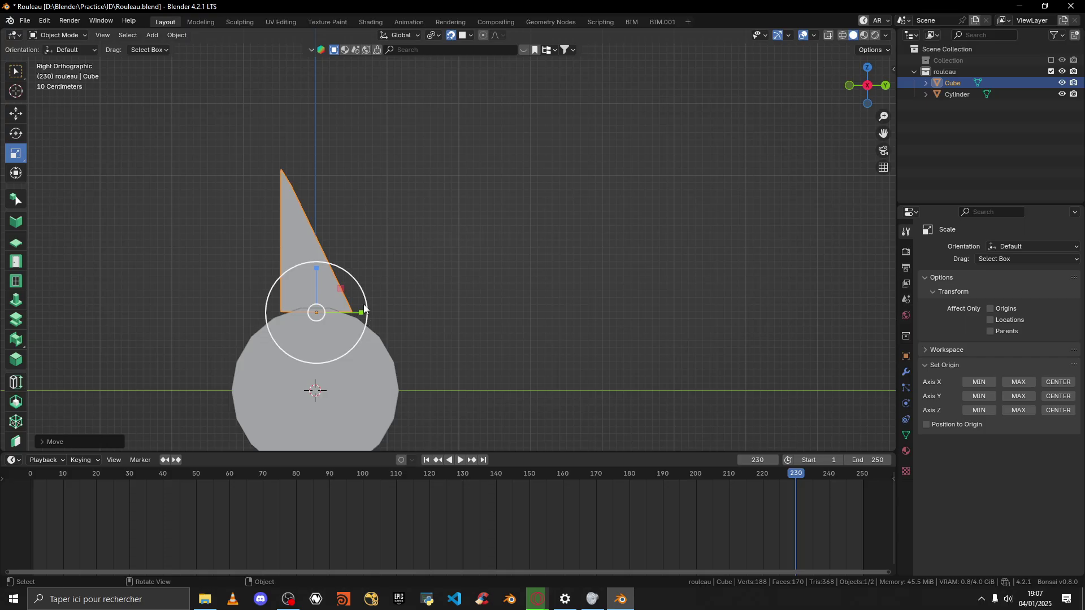
{"action": "left_click_drag", "start_coordinate": [363, 304], "coordinate": [338, 293]}
{"action": "left_click", "coordinate": [869, 87]}
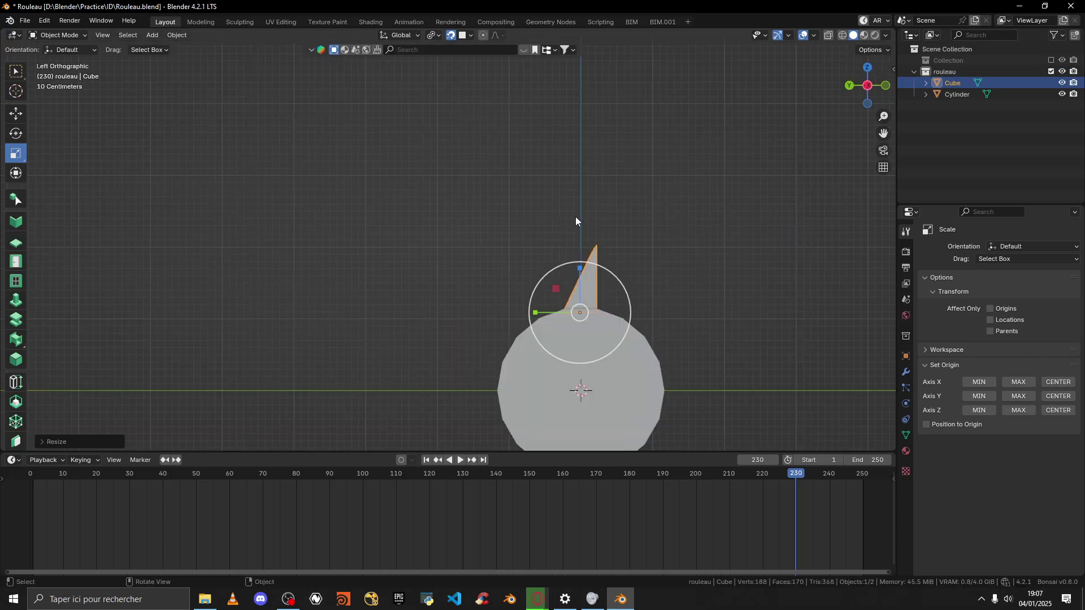
Step: Lower the wedge along Z so its base sinks slightly into the cylinder's top surface
{"action": "left_click", "coordinate": [867, 86]}
{"action": "scroll", "coordinate": [537, 316], "scroll_direction": "up", "scroll_amount": 6}
{"action": "middle_click_drag", "start_coordinate": [316, 300], "coordinate": [618, 108], "text": "shift"}
{"action": "middle_click_drag", "start_coordinate": [482, 207], "coordinate": [503, 184]}
{"action": "middle_click_drag", "start_coordinate": [554, 147], "coordinate": [523, 172]}
{"action": "left_click", "coordinate": [17, 116]}
{"action": "left_click_drag", "start_coordinate": [370, 215], "coordinate": [364, 249]}
Step: Turn off snapping and nudge the wedge slightly along Y across the cylinder's top
{"action": "left_click", "coordinate": [16, 153]}
{"action": "left_click", "coordinate": [15, 117]}
{"action": "left_click_drag", "start_coordinate": [412, 298], "coordinate": [409, 297]}
{"action": "key", "text": "ctrl+z"}
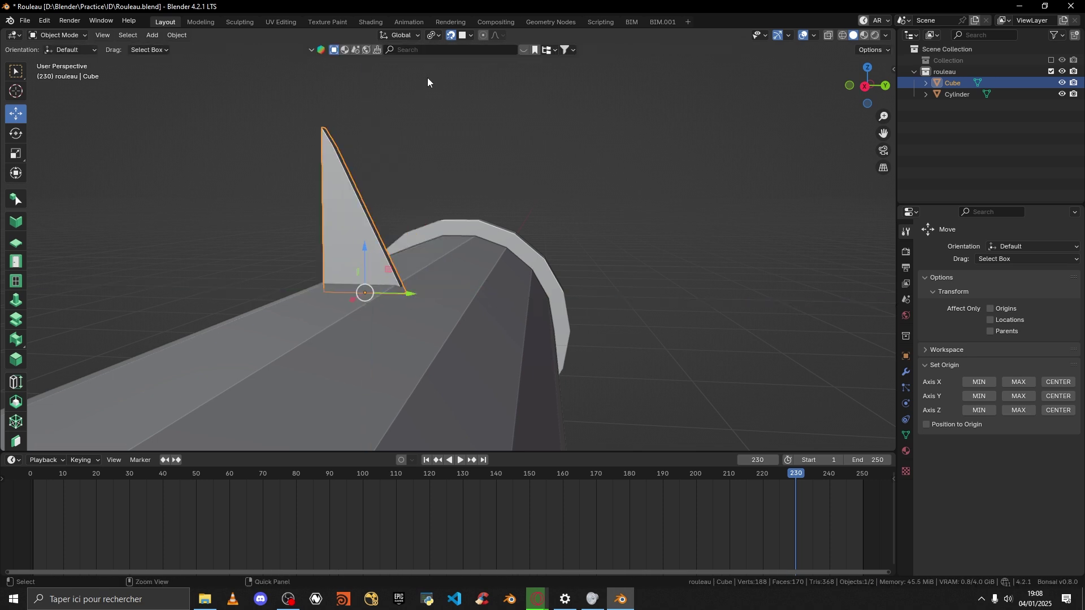
{"action": "left_click", "coordinate": [451, 35]}
{"action": "left_click_drag", "start_coordinate": [409, 297], "coordinate": [401, 294]}
{"action": "middle_click_drag", "start_coordinate": [443, 188], "coordinate": [460, 194]}
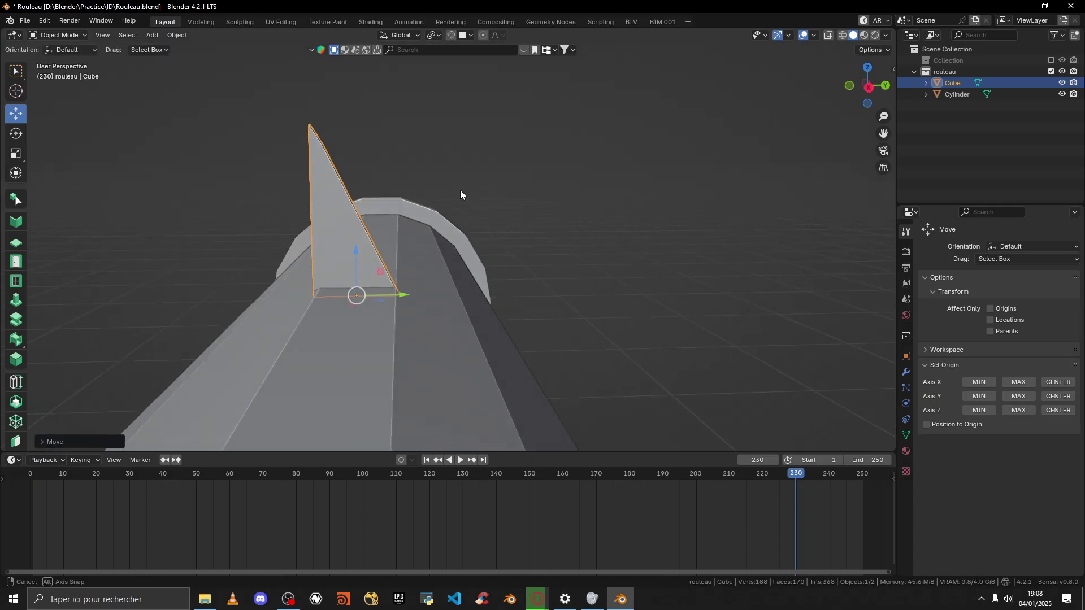
Step: Scale the wedge down slightly and recentre it across the cylinder's top with the Move tool
{"action": "left_click", "coordinate": [17, 152]}
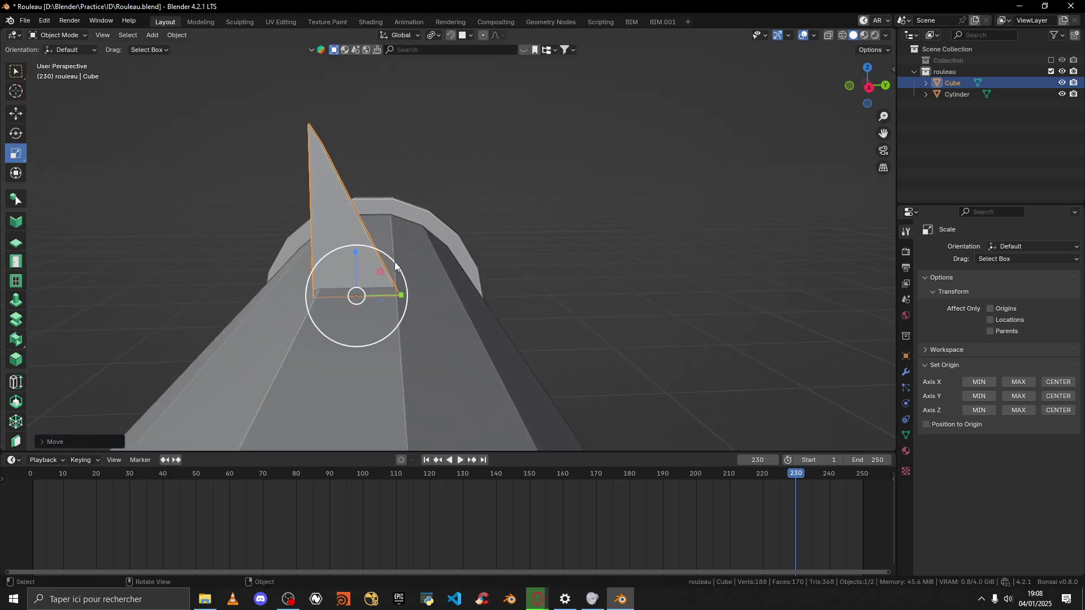
{"action": "left_click_drag", "start_coordinate": [394, 262], "coordinate": [406, 296]}
{"action": "left_click", "coordinate": [16, 113]}
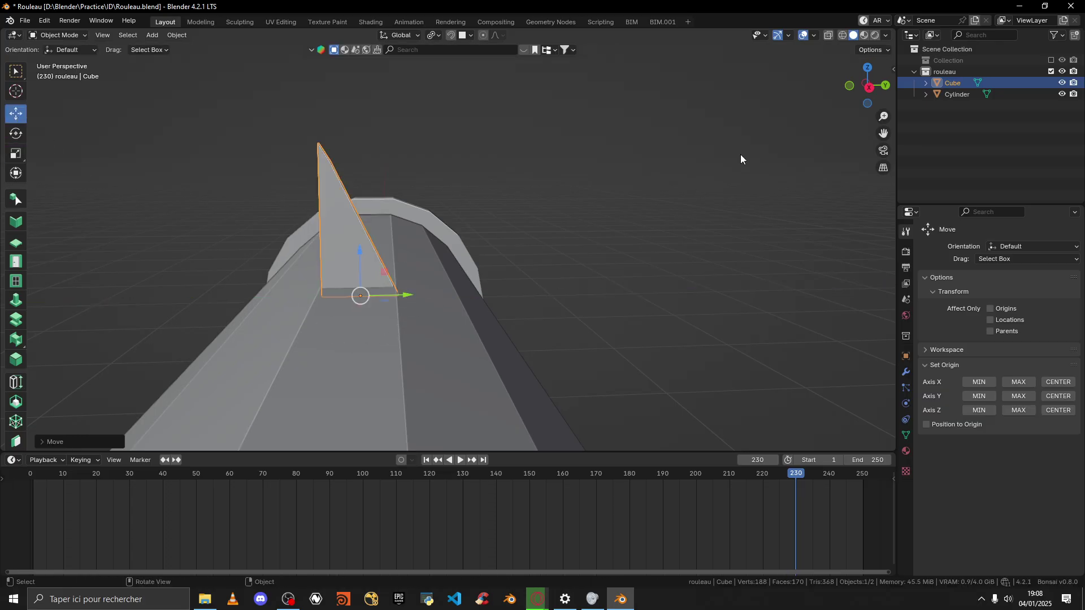
Step: Show the right orthographic view with X-ray enabled and apply all transforms to the wedge
{"action": "left_click", "coordinate": [870, 87]}
{"action": "scroll", "coordinate": [481, 164], "scroll_direction": "up", "scroll_amount": 2}
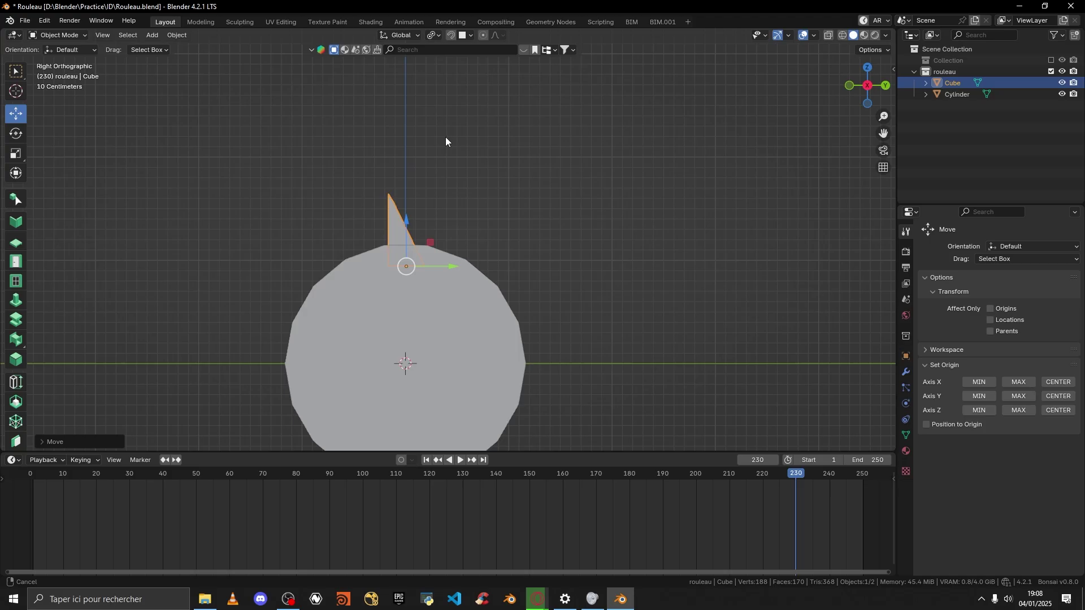
{"action": "left_click", "coordinate": [829, 35]}
{"action": "middle_click_drag", "start_coordinate": [591, 190], "coordinate": [566, 143], "text": "shift"}
{"action": "key", "text": "ctrl+a"}
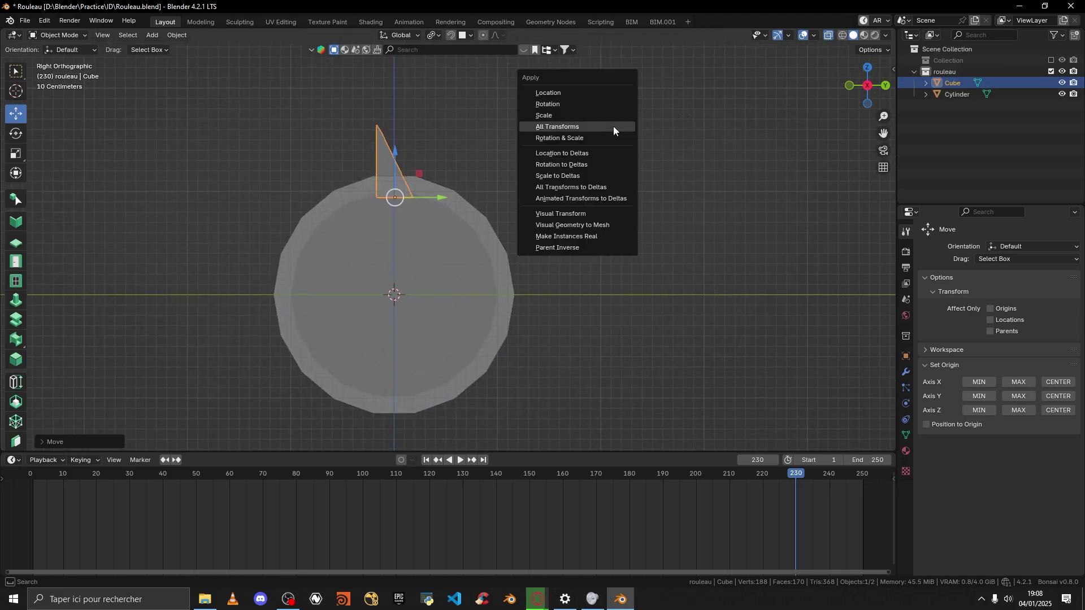
{"action": "left_click", "coordinate": [614, 128]}
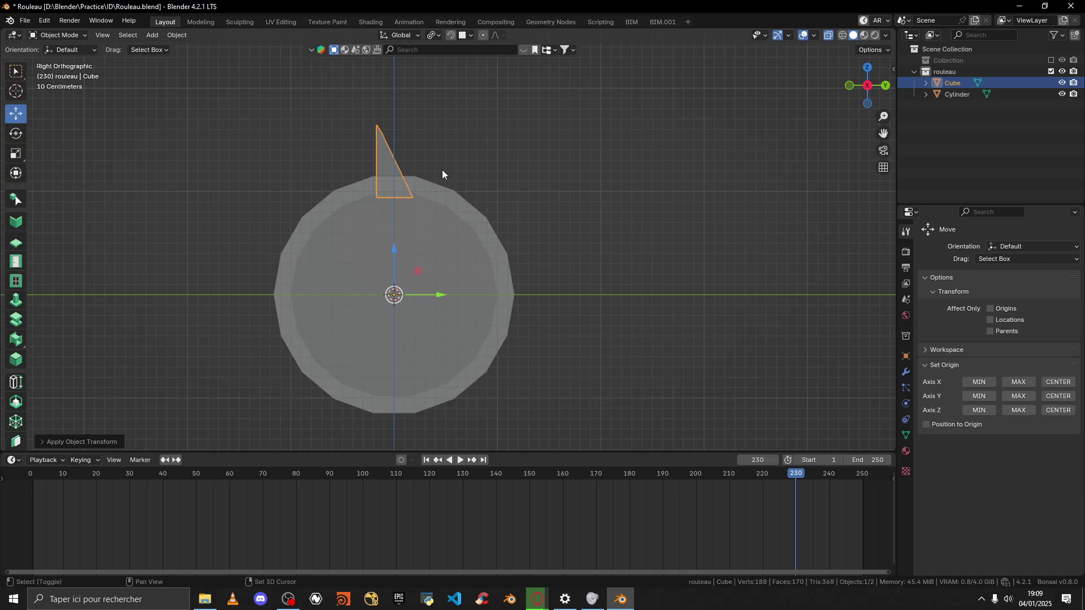
Step: Duplicate the wedge and rotate the copy about 19.65° clockwise around the cylinder's axis
{"action": "key", "text": "shift+d"}
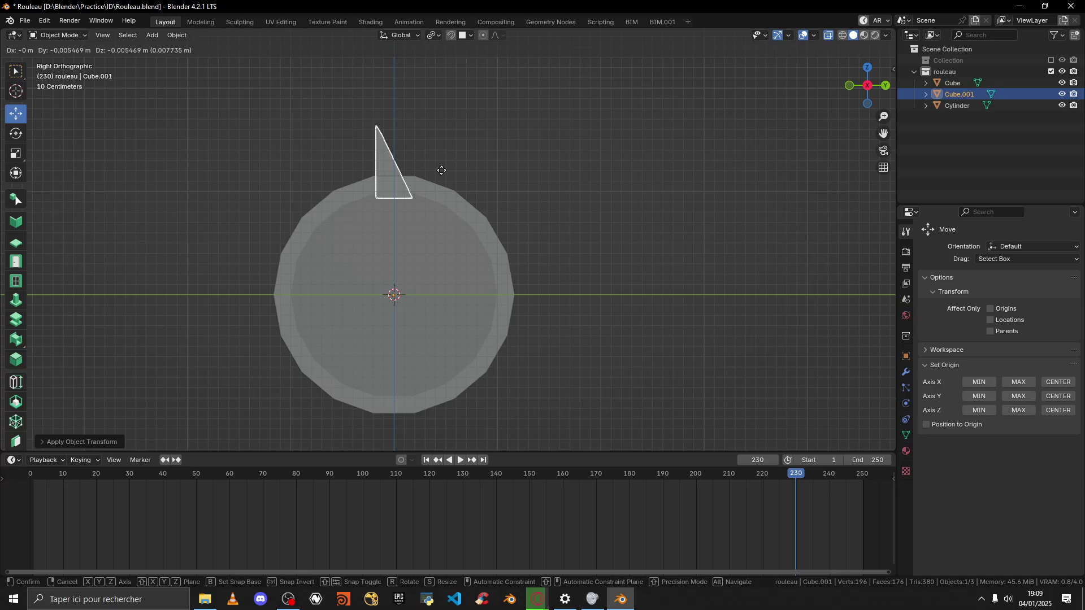
{"action": "key", "text": "r"}
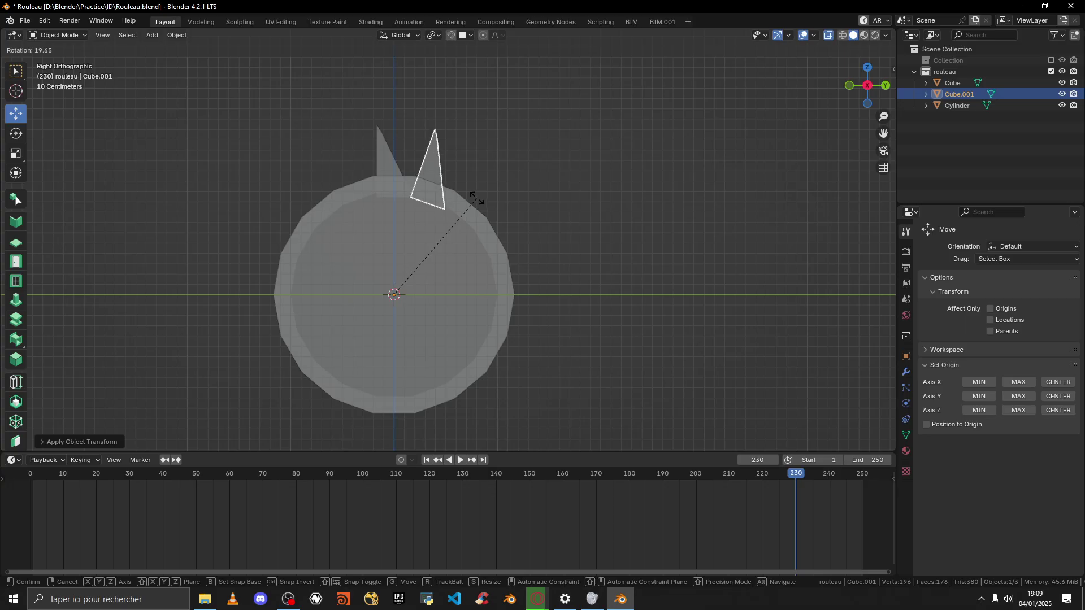
{"action": "left_click", "coordinate": [478, 199]}
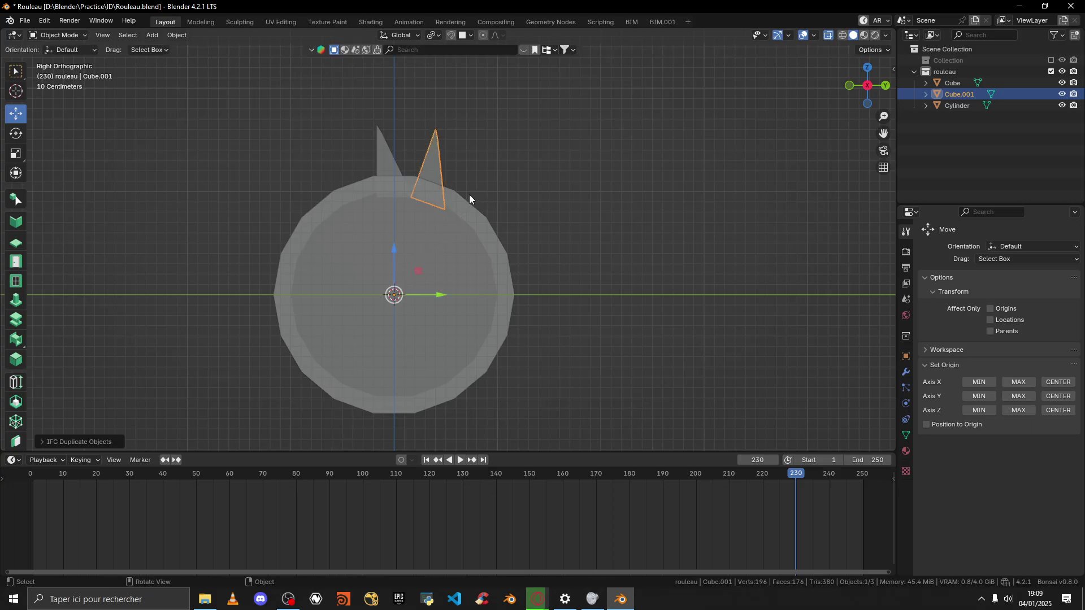
Step: Repeat the rotated duplication until 18 wedges form a full ring around the cylinder
{"action": "key", "text": "shift+r"}
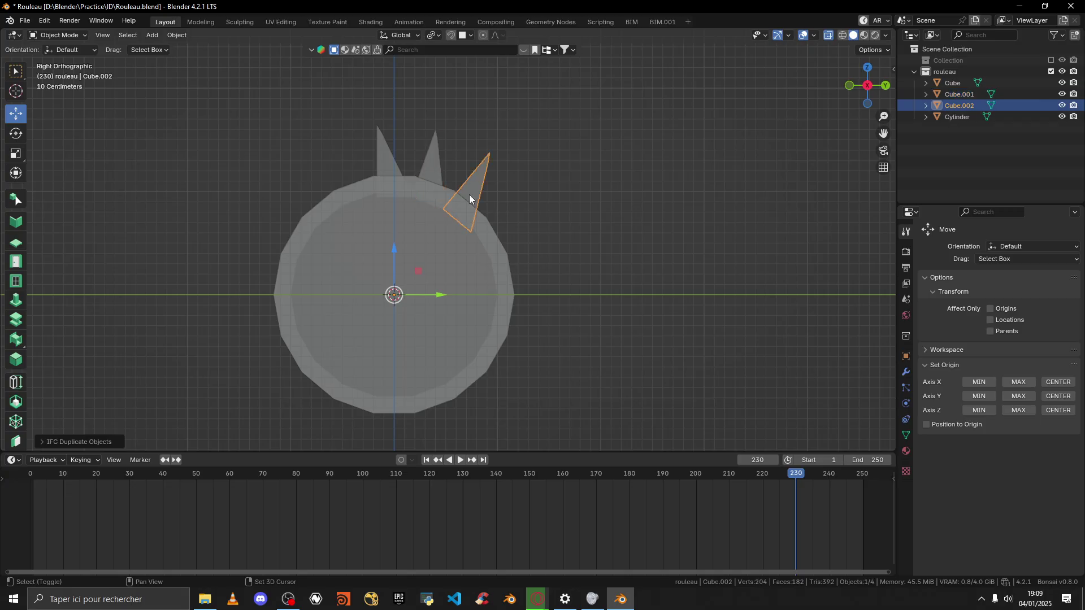
{"action": "key", "text": "shift+r"}
{"action": "key", "text": "shift+r"}
{"action": "key", "text": "shift+r"}
{"action": "key", "text": "shift+r"}
{"action": "key", "text": "shift+r"}
{"action": "key", "text": "shift+r"}
{"action": "key", "text": "shift+r"}
{"action": "key", "text": "shift+r"}
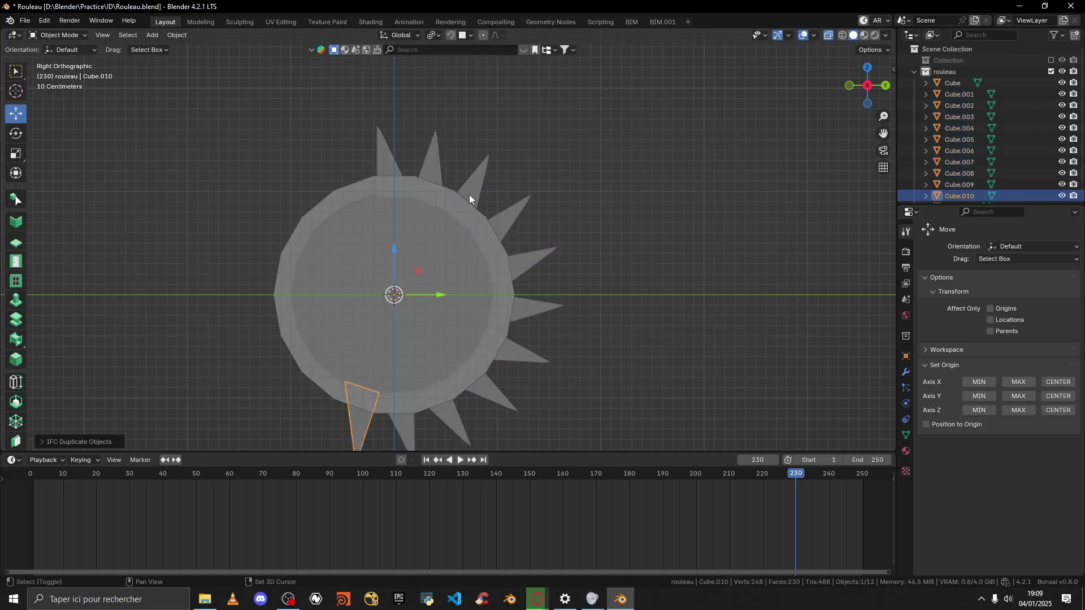
{"action": "key", "text": "shift+r"}
{"action": "key", "text": "shift+r"}
{"action": "key", "text": "shift+r"}
{"action": "key", "text": "shift+r"}
{"action": "key", "text": "shift+r"}
{"action": "key", "text": "shift+r"}
{"action": "key", "text": "shift+r"}
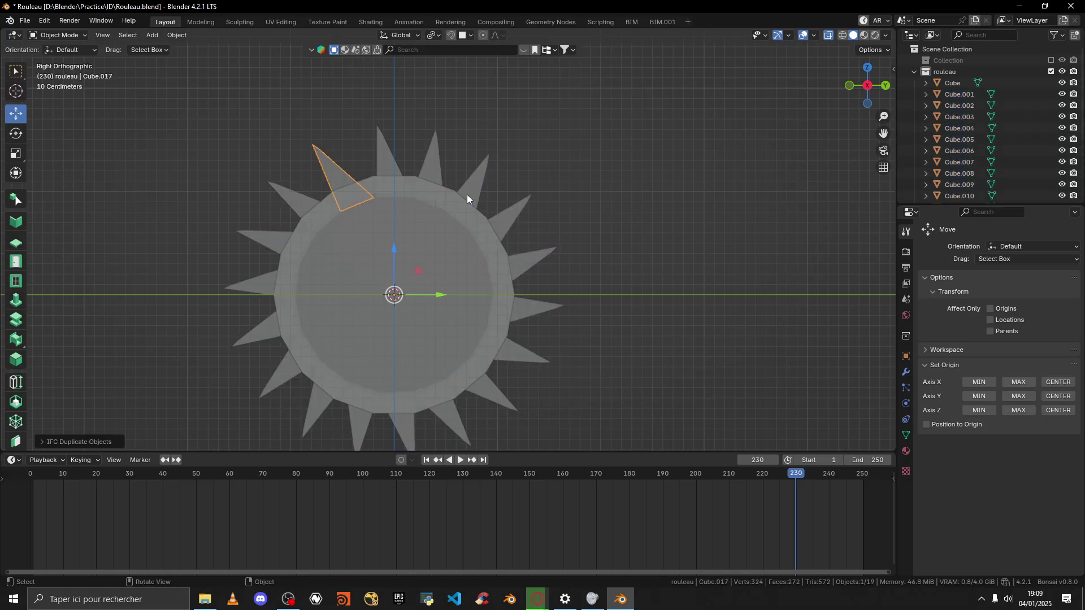
Step: Select all the wedges around the cylinder and join them into a single spike ring object
{"action": "middle_click_drag", "start_coordinate": [364, 118], "coordinate": [482, 219]}
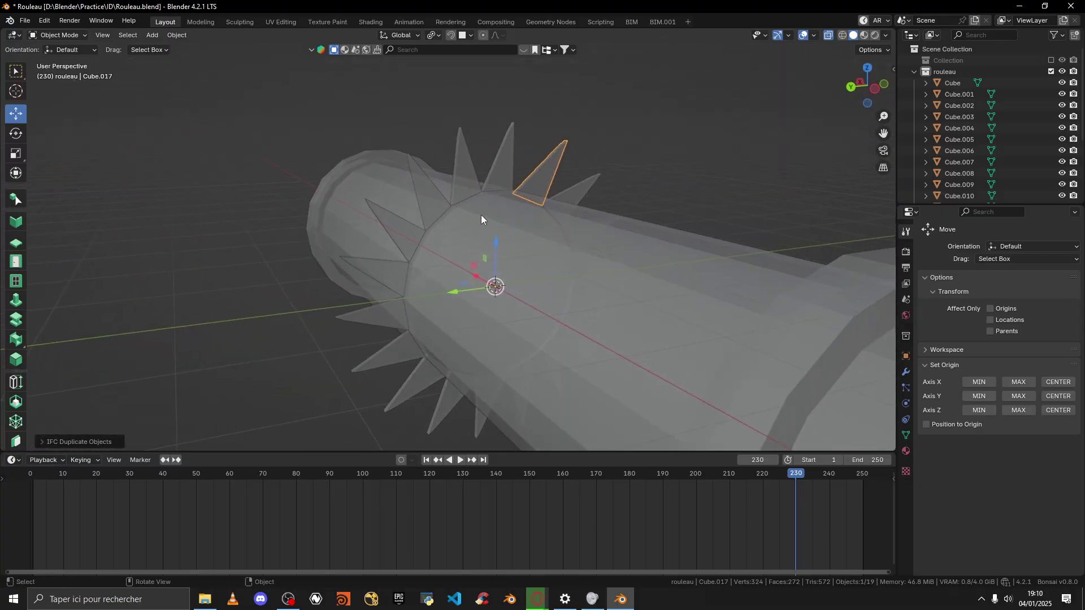
{"action": "left_click", "coordinate": [502, 161], "text": "shift"}
{"action": "left_click", "coordinate": [461, 178], "text": "shift"}
{"action": "left_click", "coordinate": [425, 199], "text": "shift"}
{"action": "left_click", "coordinate": [398, 233], "text": "shift"}
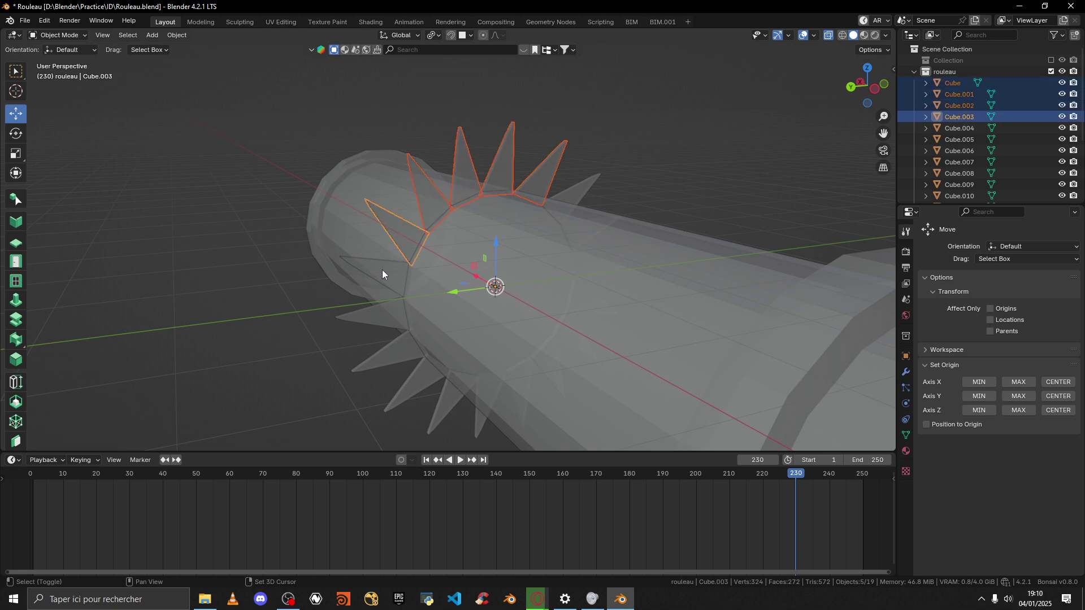
{"action": "left_click", "coordinate": [382, 271], "text": "shift"}
{"action": "left_click", "coordinate": [377, 318], "text": "shift"}
{"action": "left_click", "coordinate": [396, 351], "text": "shift"}
{"action": "left_click", "coordinate": [419, 378], "text": "shift"}
{"action": "middle_click_drag", "start_coordinate": [508, 308], "coordinate": [494, 319]}
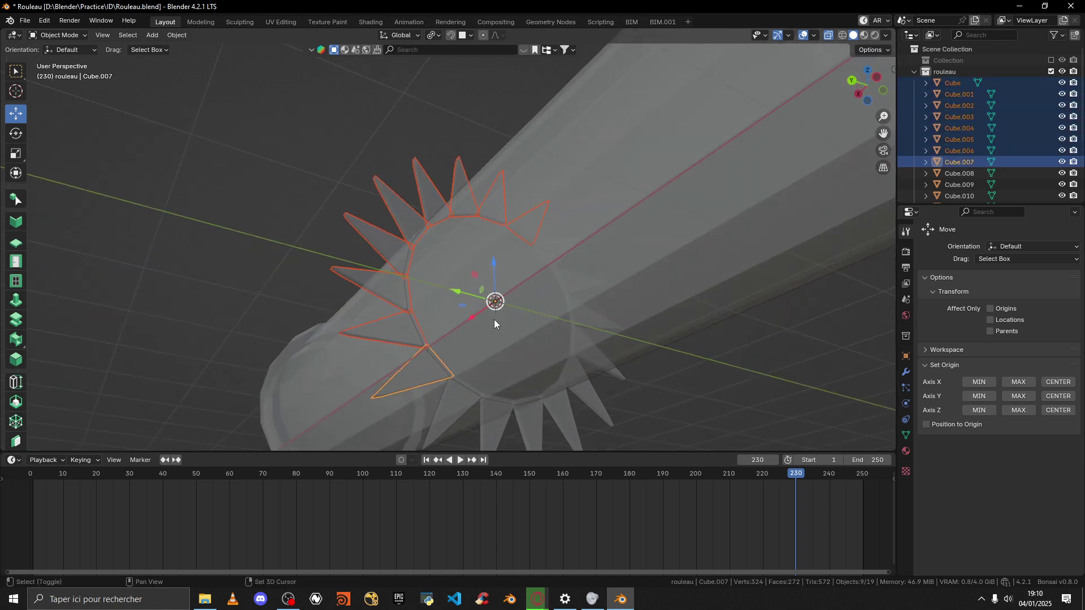
{"action": "left_click", "coordinate": [460, 392], "text": "shift"}
{"action": "left_click", "coordinate": [500, 418], "text": "shift"}
{"action": "left_click", "coordinate": [534, 417], "text": "shift"}
{"action": "left_click", "coordinate": [560, 415], "text": "shift"}
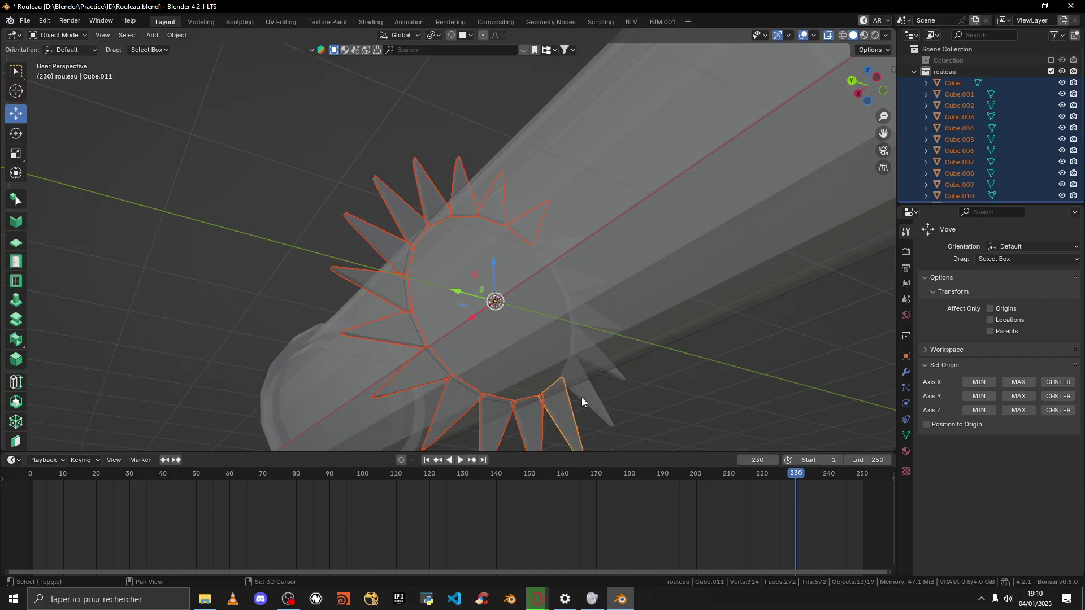
{"action": "left_click", "coordinate": [586, 397], "text": "shift"}
{"action": "middle_click_drag", "start_coordinate": [630, 356], "coordinate": [565, 367]}
{"action": "left_click", "coordinate": [636, 310], "text": "shift"}
{"action": "left_click", "coordinate": [638, 264], "text": "shift"}
{"action": "left_click", "coordinate": [614, 226], "text": "shift"}
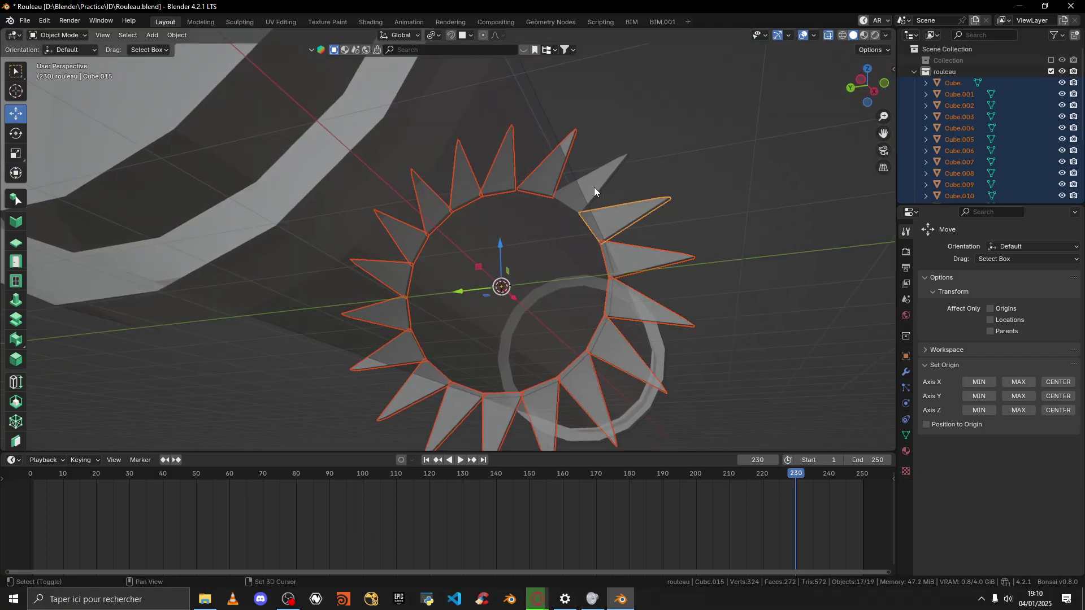
{"action": "left_click", "coordinate": [592, 184], "text": "shift"}
{"action": "middle_click_drag", "start_coordinate": [516, 149], "coordinate": [588, 174]}
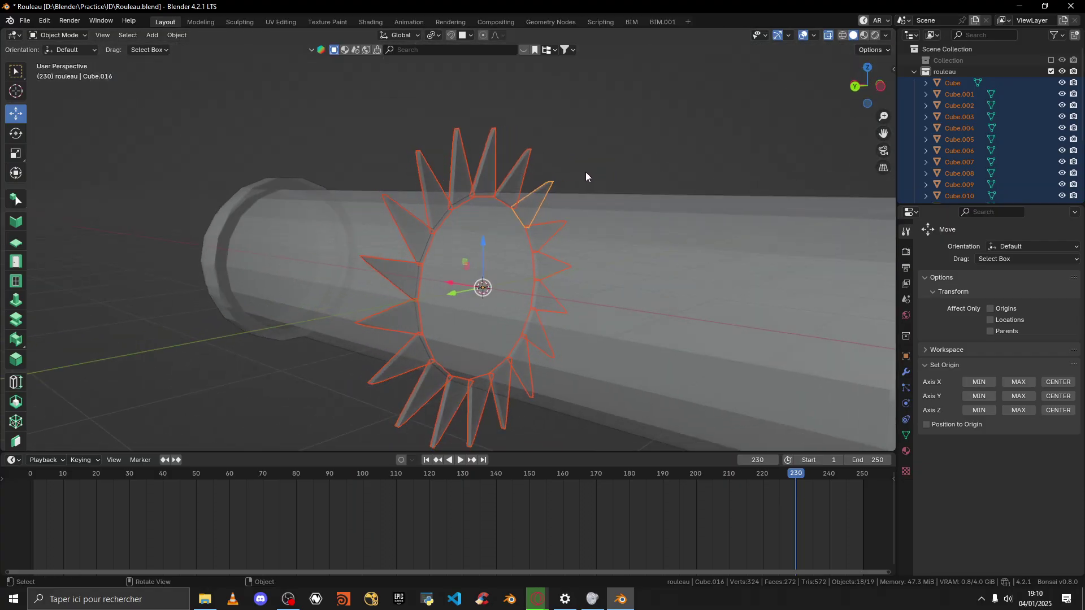
{"action": "key", "text": "ctrl+j"}
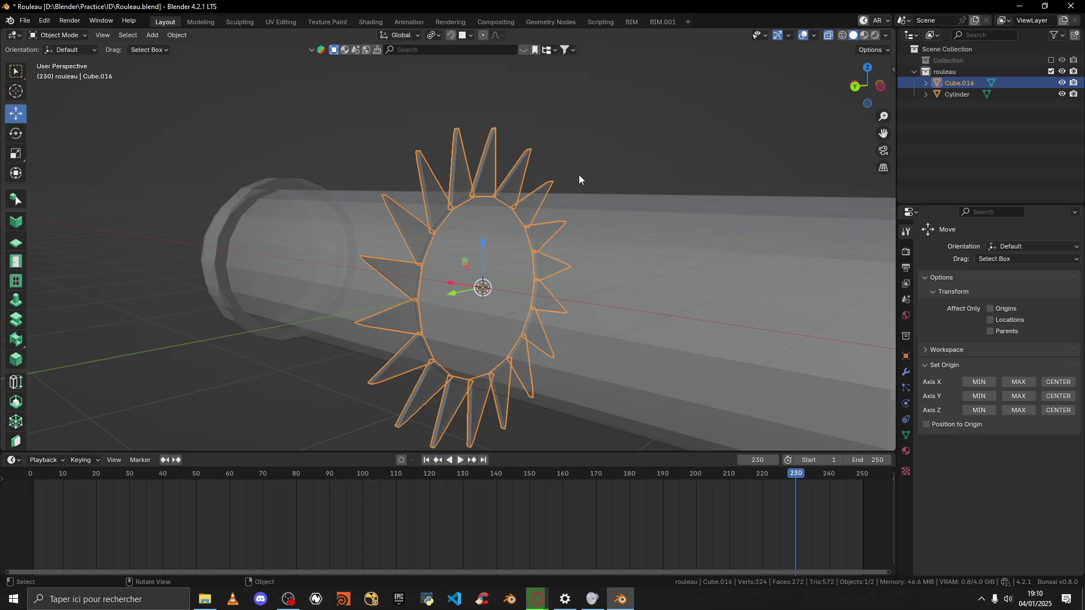
Step: Turn off X-ray, display the spike ring's modifier properties and return the timeline to frame 1
{"action": "left_click", "coordinate": [829, 35]}
{"action": "middle_click_drag", "start_coordinate": [531, 86], "coordinate": [548, 134]}
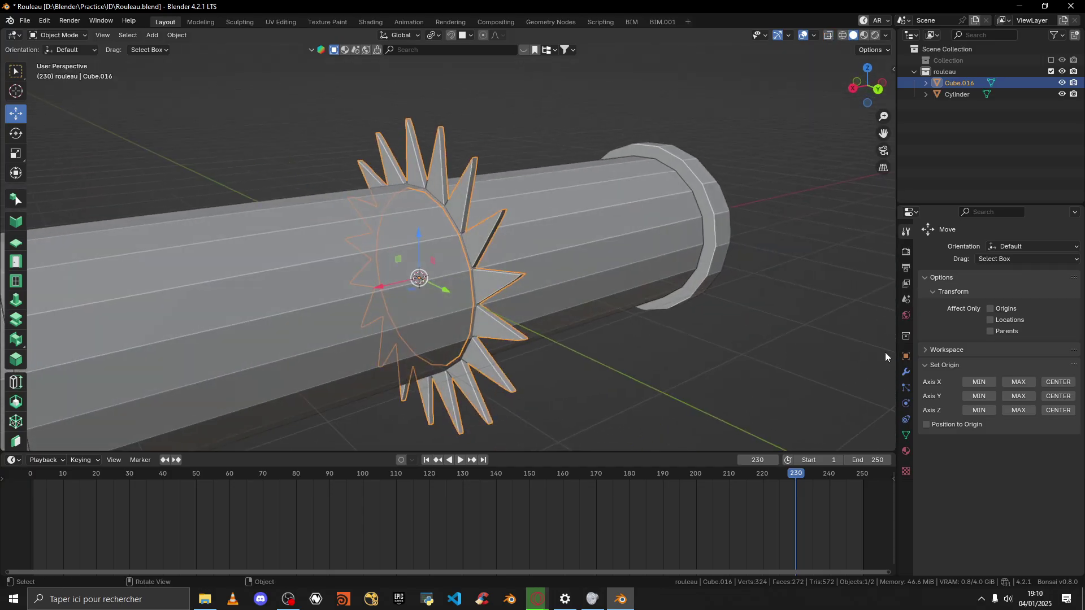
{"action": "left_click", "coordinate": [905, 373]}
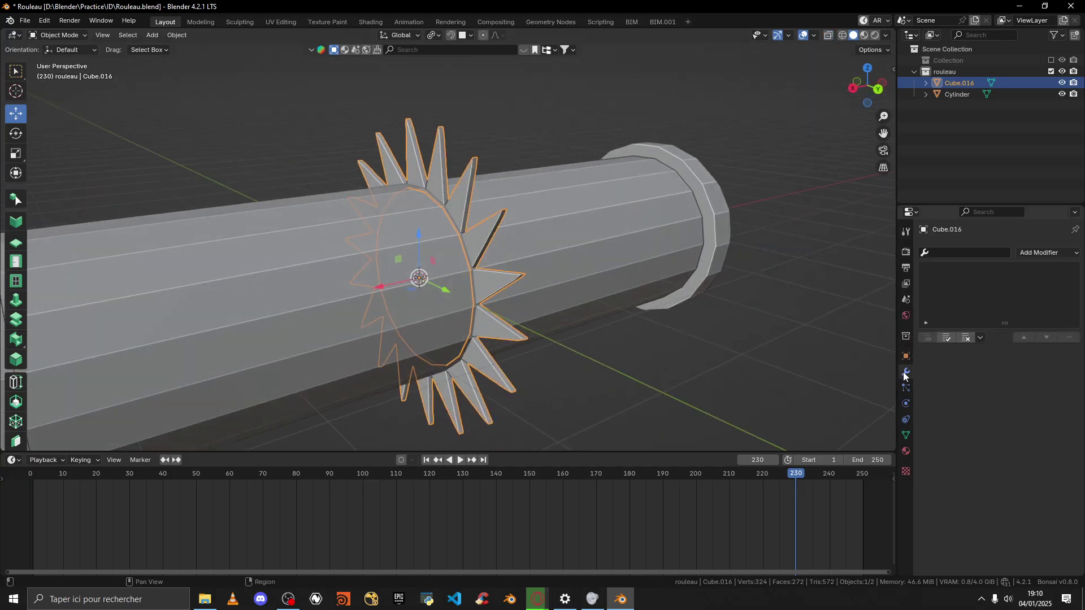
{"action": "left_click", "coordinate": [427, 460]}
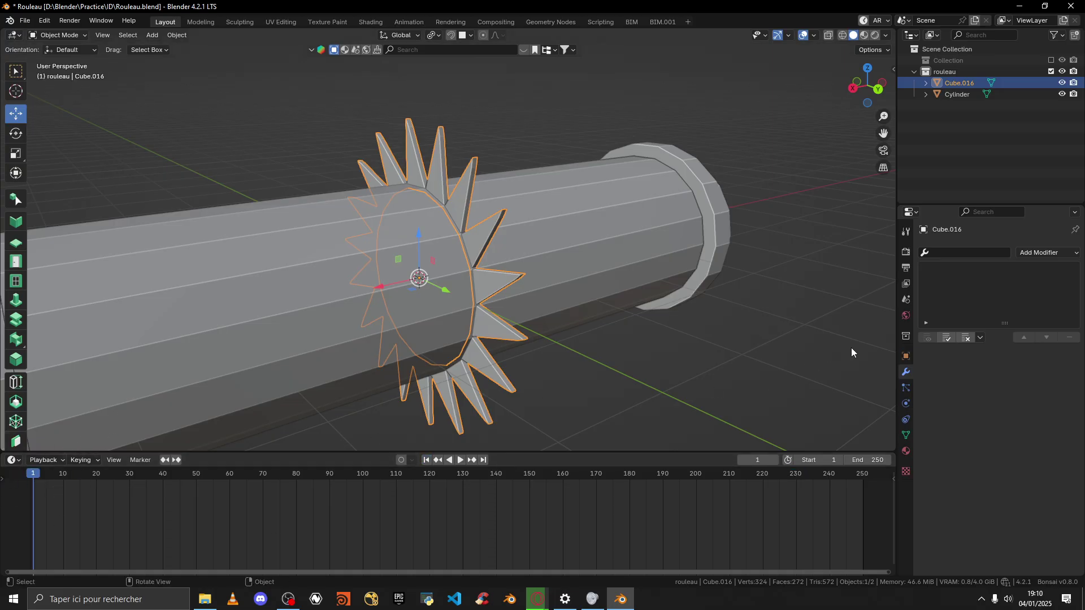
Step: Add an Array modifier followed by a Mirror modifier to the spike ring
{"action": "left_click", "coordinate": [1065, 256]}
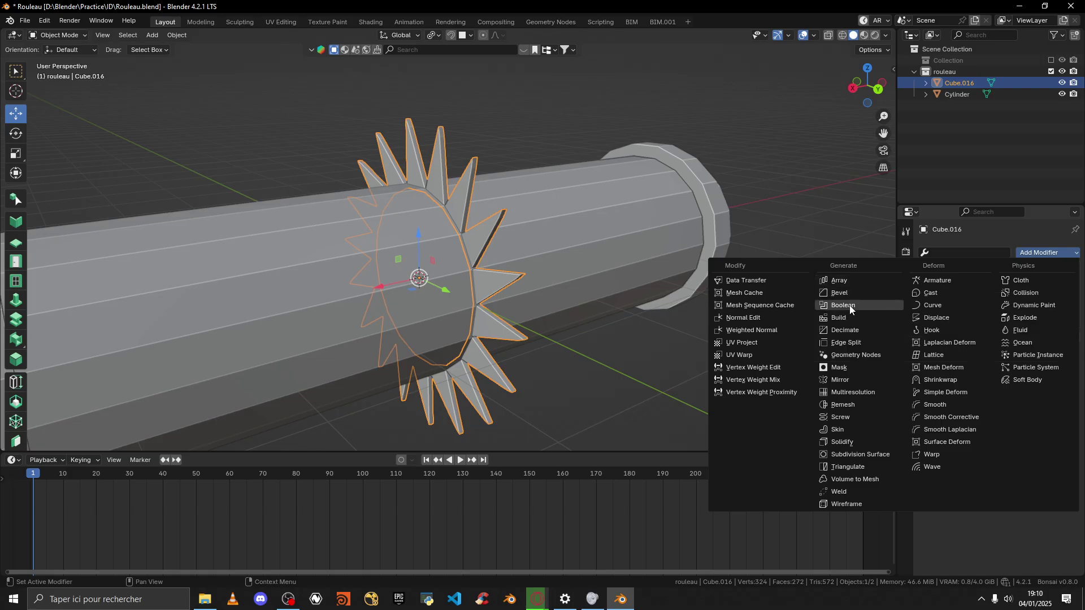
{"action": "left_click", "coordinate": [847, 281]}
{"action": "left_click", "coordinate": [1018, 254]}
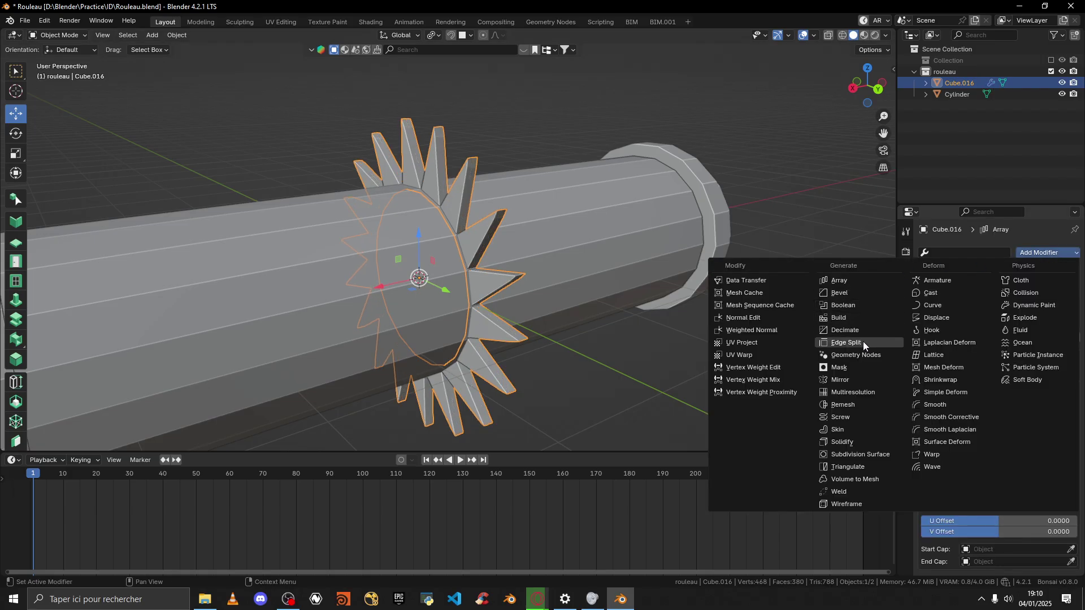
{"action": "left_click", "coordinate": [855, 383]}
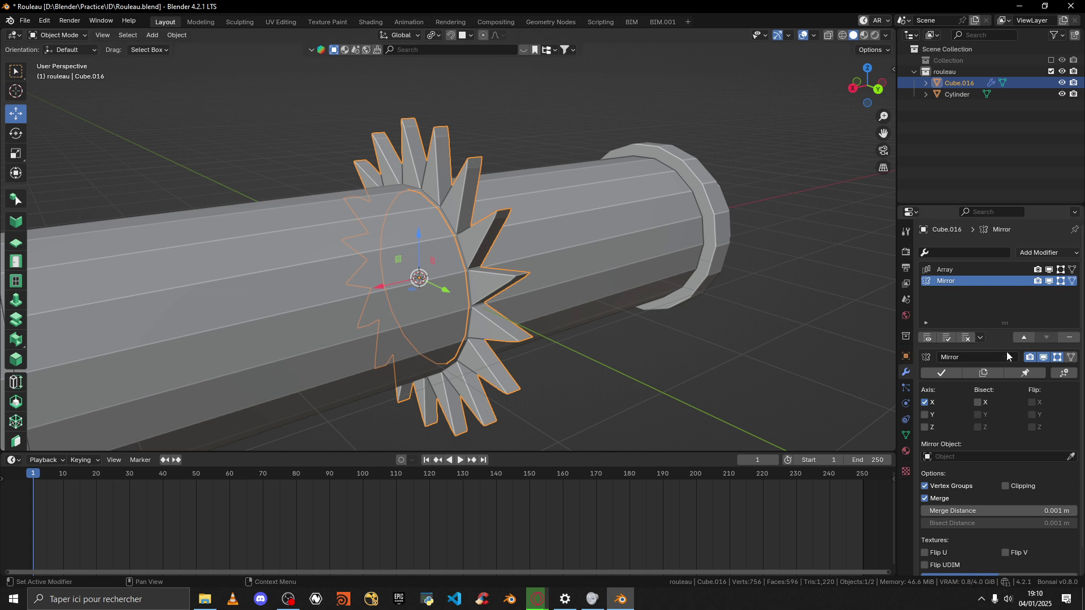
Step: Set Cylinder as the Mirror modifier's mirror object and disable that modifier in render and viewport
{"action": "scroll", "coordinate": [990, 376], "scroll_direction": "down", "scroll_amount": 2}
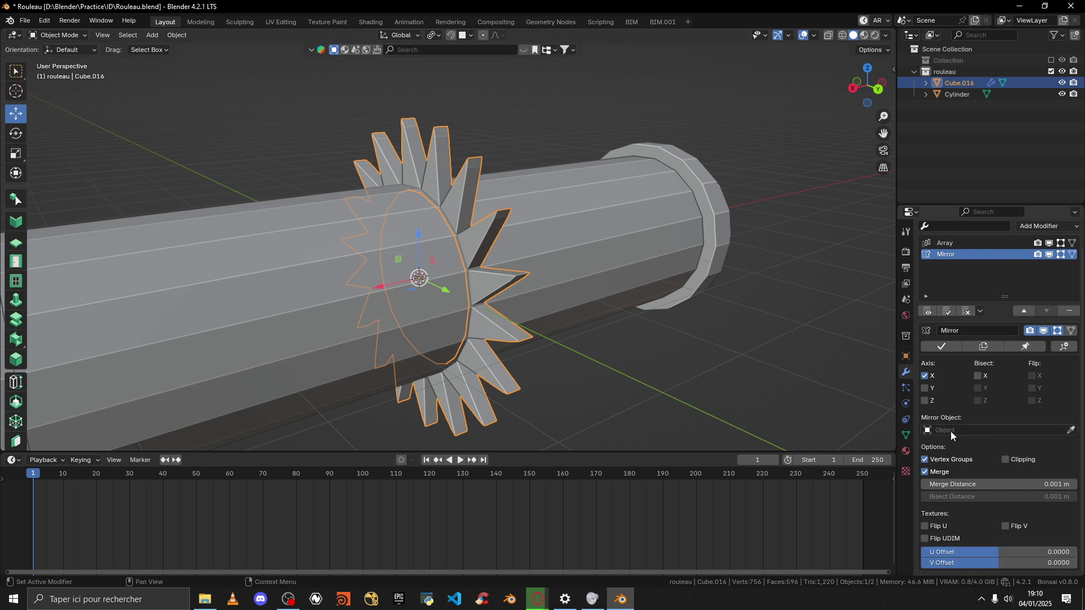
{"action": "left_click", "coordinate": [1003, 432]}
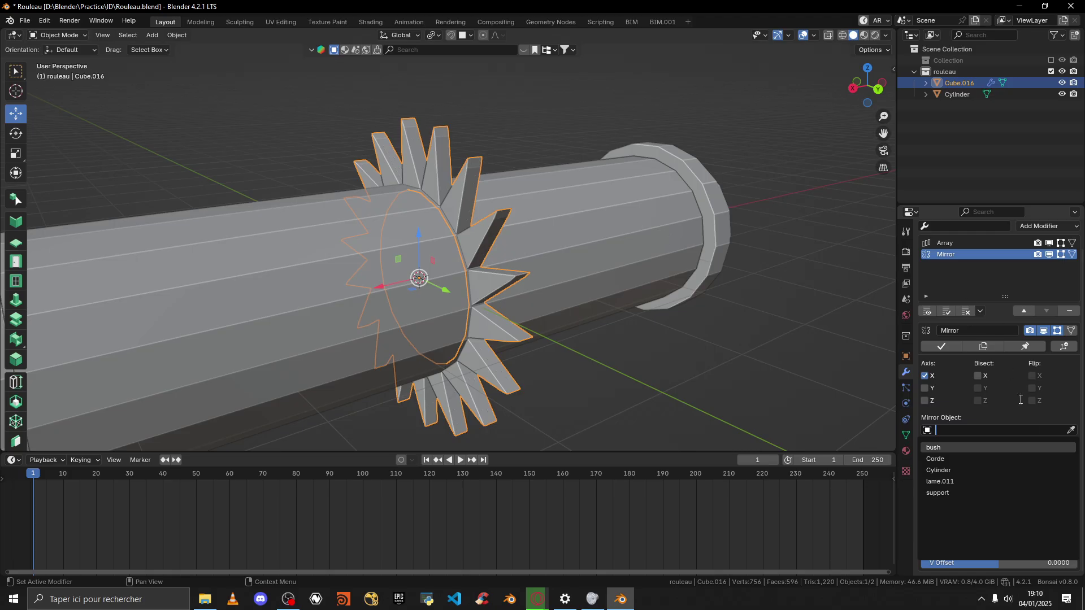
{"action": "left_click", "coordinate": [938, 470]}
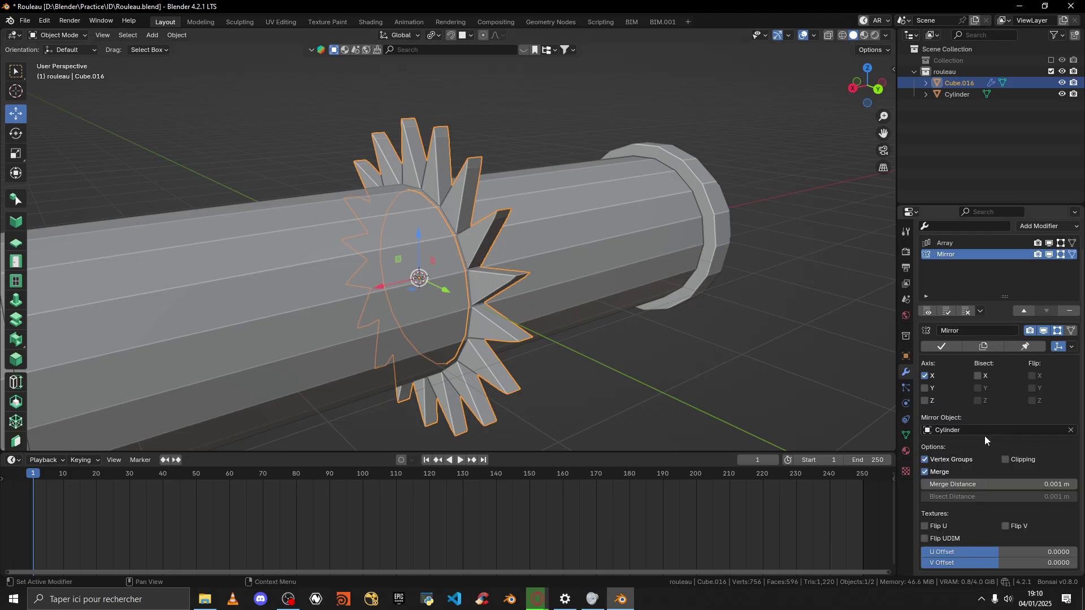
{"action": "left_click", "coordinate": [1031, 331]}
{"action": "left_click", "coordinate": [1044, 331]}
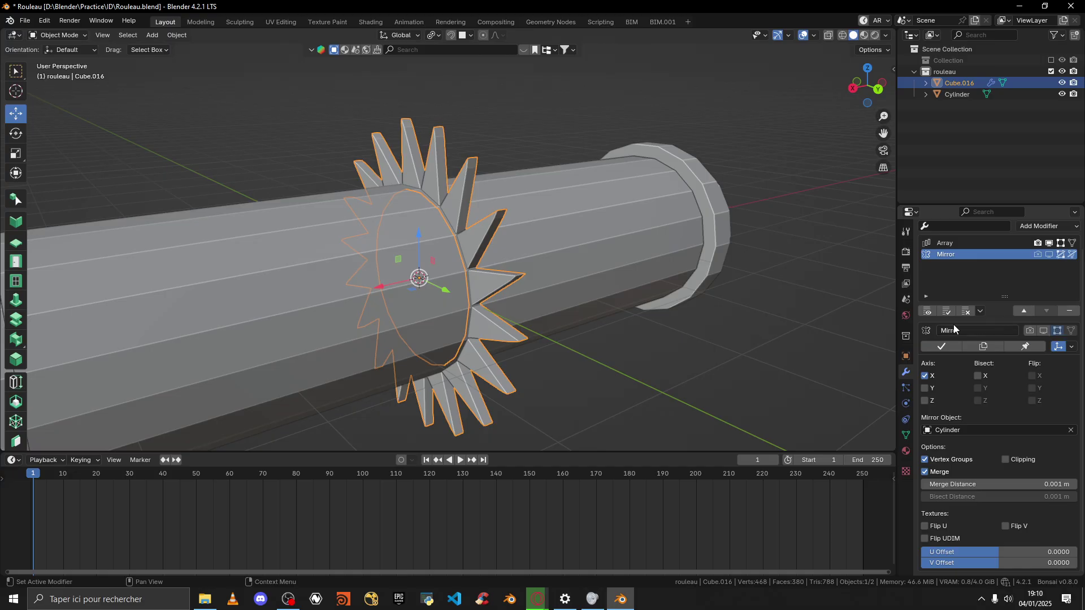
Step: Set the Array modifier's count to 4
{"action": "left_click", "coordinate": [970, 245]}
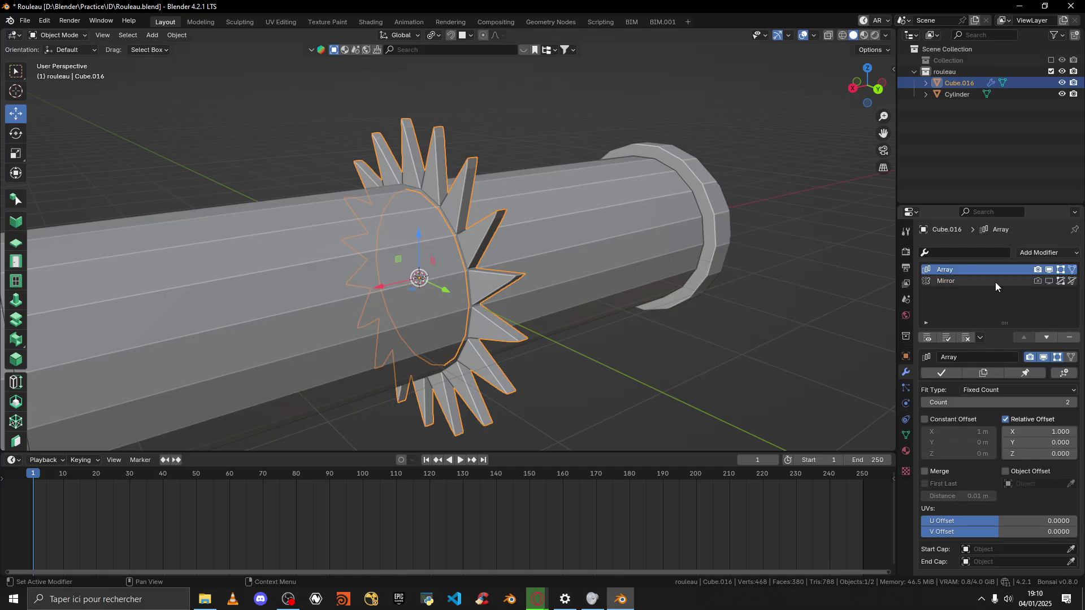
{"action": "left_click", "coordinate": [1075, 403]}
{"action": "left_click", "coordinate": [1075, 403]}
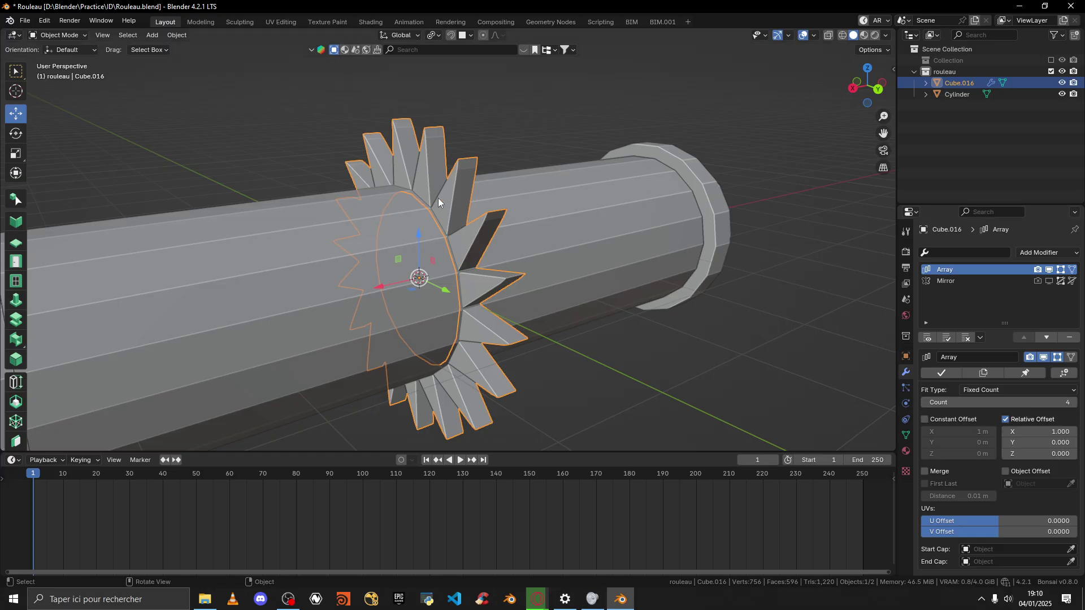
Step: Apply all transforms to the spike ring
{"action": "middle_click_drag", "start_coordinate": [439, 198], "coordinate": [667, 254]}
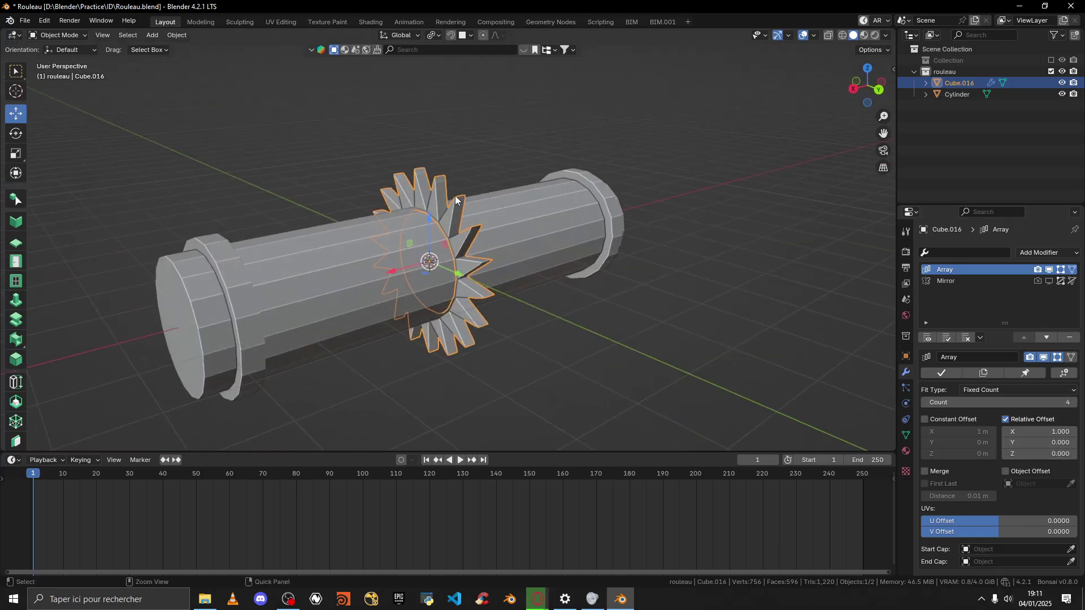
{"action": "key", "text": "ctrl+a"}
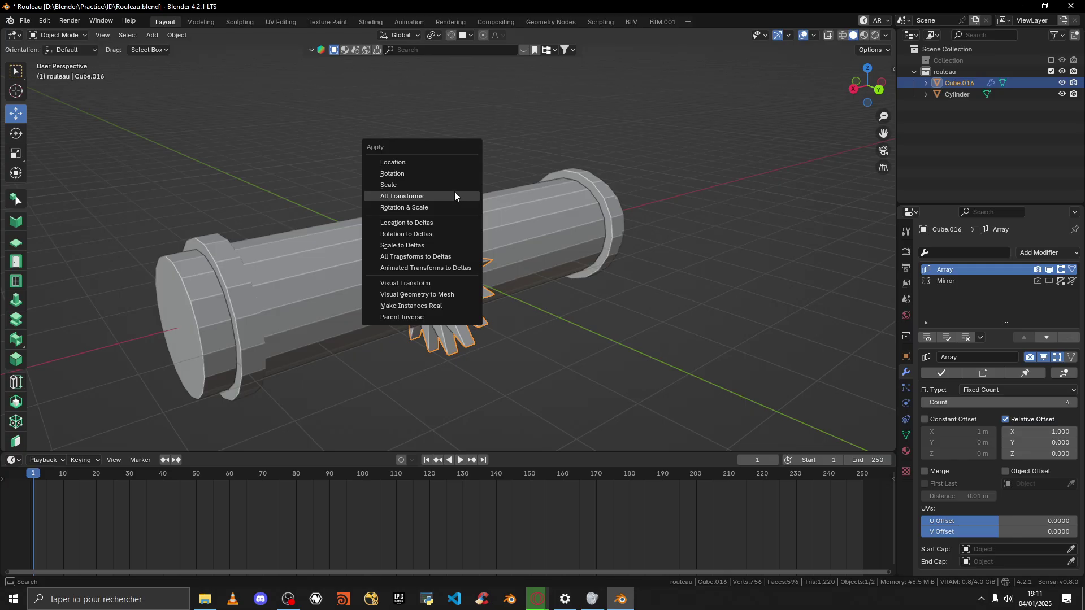
{"action": "left_click", "coordinate": [455, 196]}
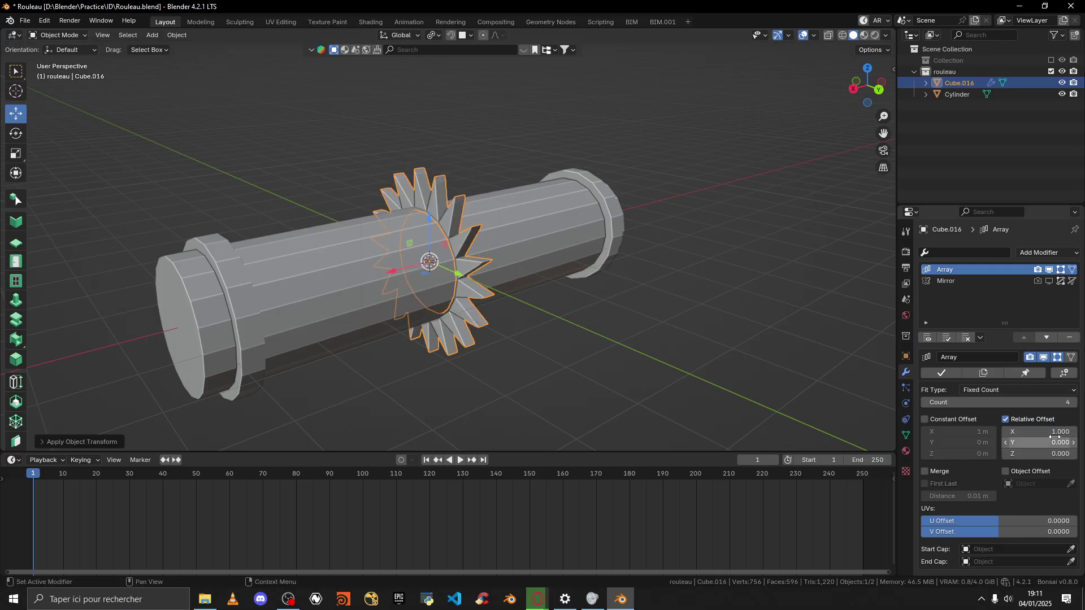
Step: Space the arrayed spike rings with a relative X offset of 5.1 and move them along X beside the +X collar
{"action": "left_click_drag", "start_coordinate": [1039, 432], "coordinate": [1059, 433]}
{"action": "middle_click_drag", "start_coordinate": [599, 270], "coordinate": [545, 259]}
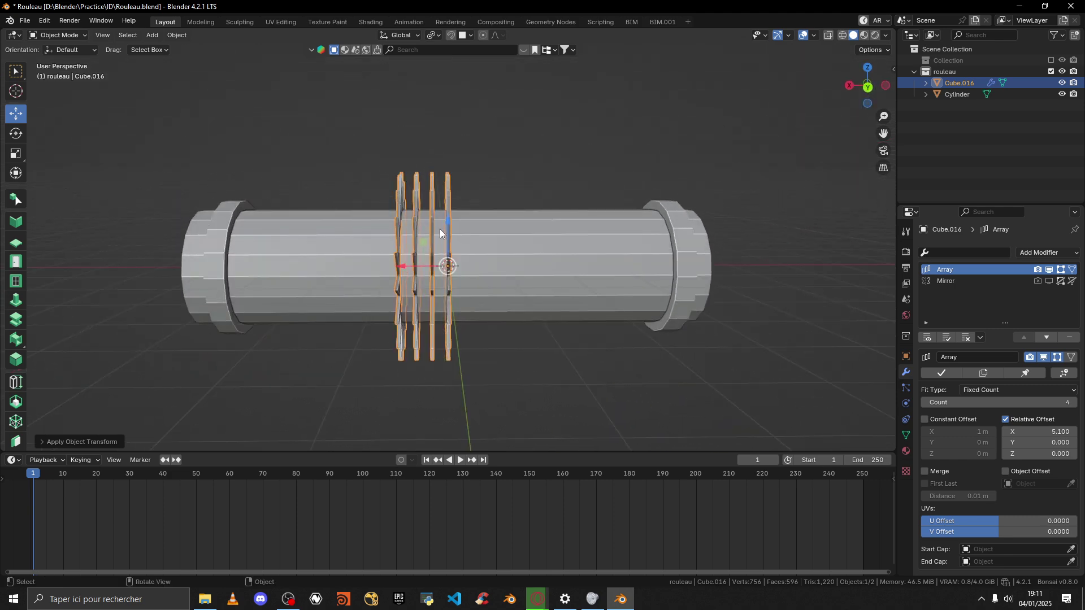
{"action": "left_click_drag", "start_coordinate": [401, 266], "coordinate": [253, 264]}
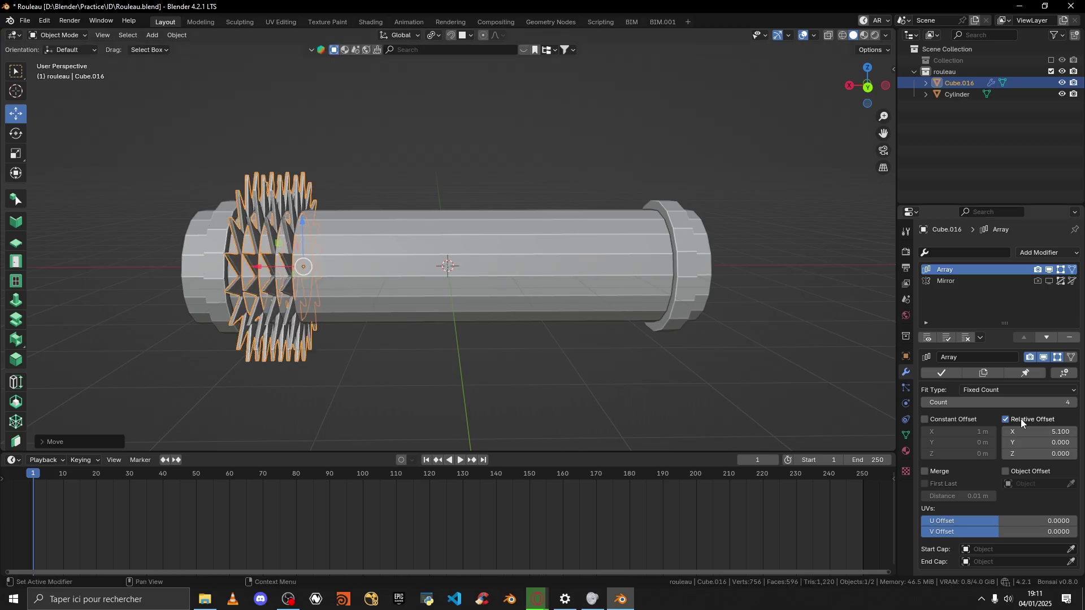
Step: Set the Array's relative X offset to 6.5 and shift the rings slightly along X to sit just inside the collar
{"action": "left_click", "coordinate": [1041, 431]}
{"action": "type", "text": "6.5"}
{"action": "key", "text": "Return"}
{"action": "left_click", "coordinate": [868, 87]}
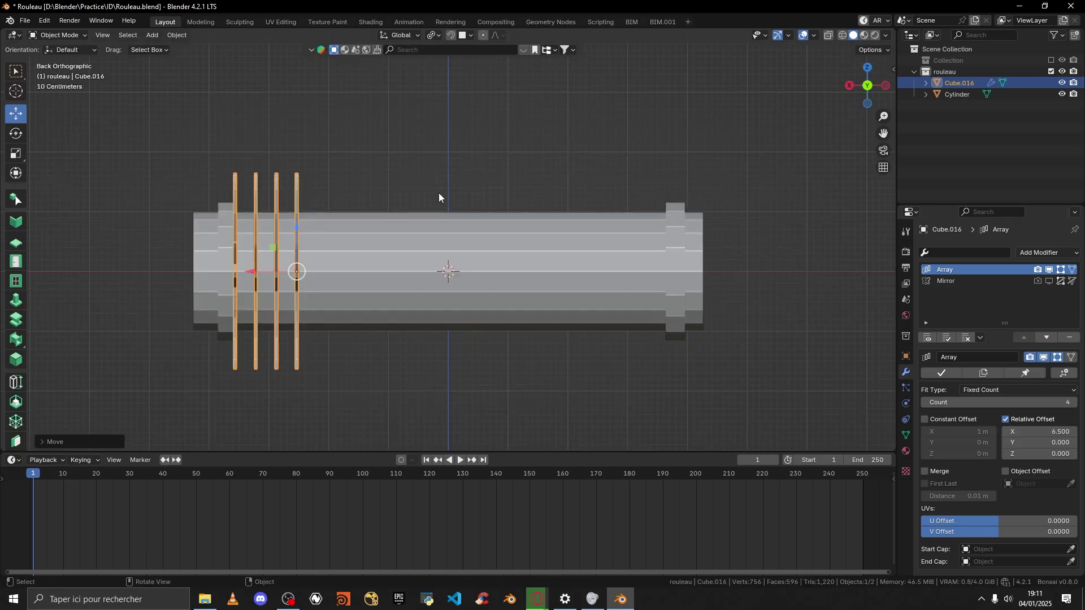
{"action": "left_click_drag", "start_coordinate": [250, 272], "coordinate": [259, 271]}
Step: Enable the Mirror modifier in render and viewport, and apply all transforms to the spike rings
{"action": "left_click", "coordinate": [974, 280]}
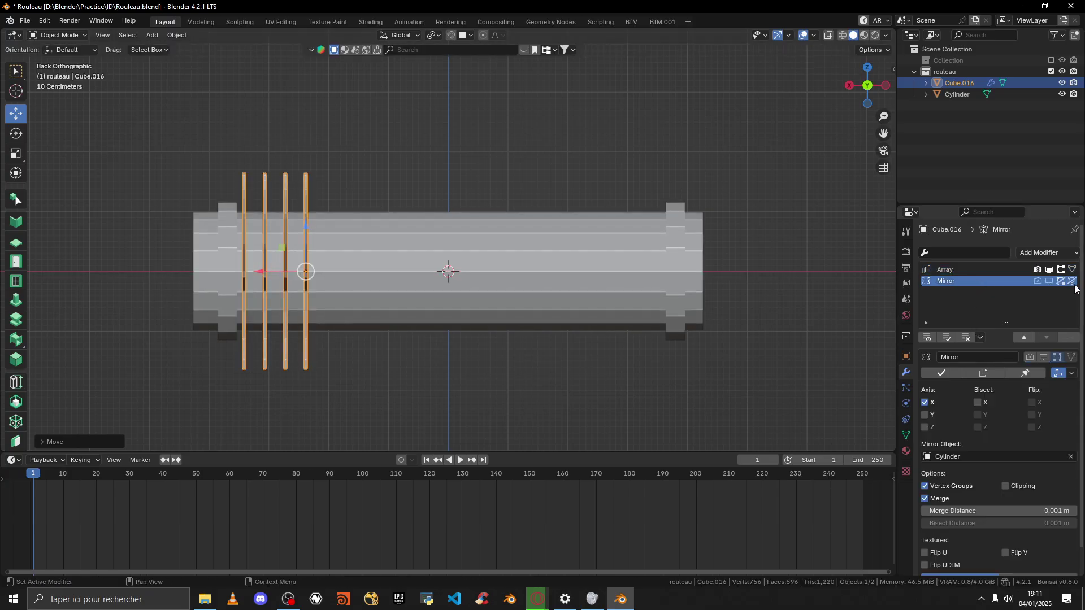
{"action": "left_click_drag", "start_coordinate": [1039, 279], "coordinate": [1055, 281]}
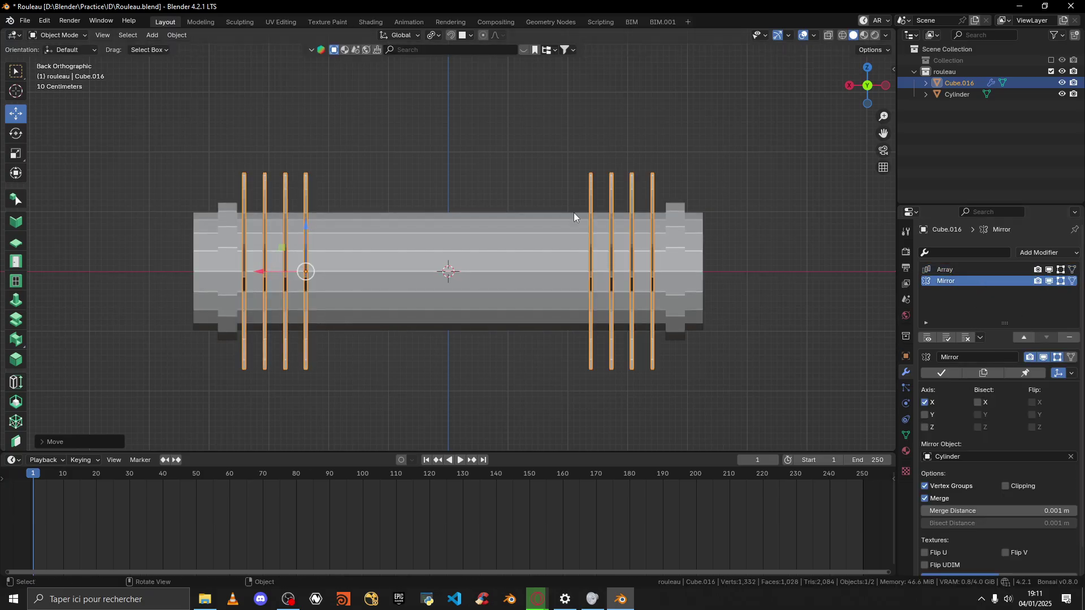
{"action": "middle_click_drag", "start_coordinate": [547, 167], "coordinate": [491, 196]}
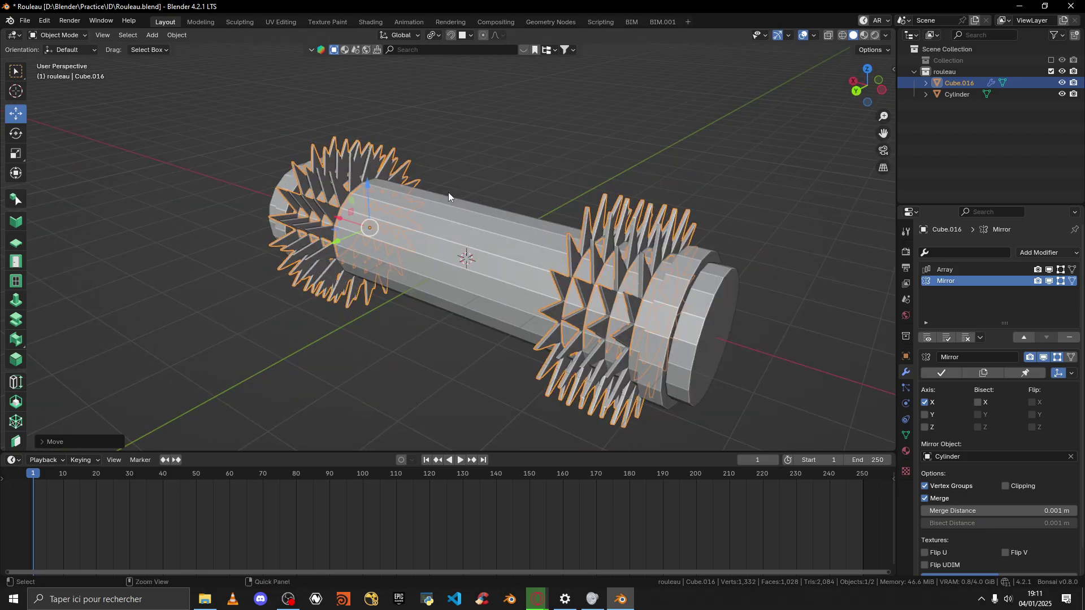
{"action": "key", "text": "ctrl+a"}
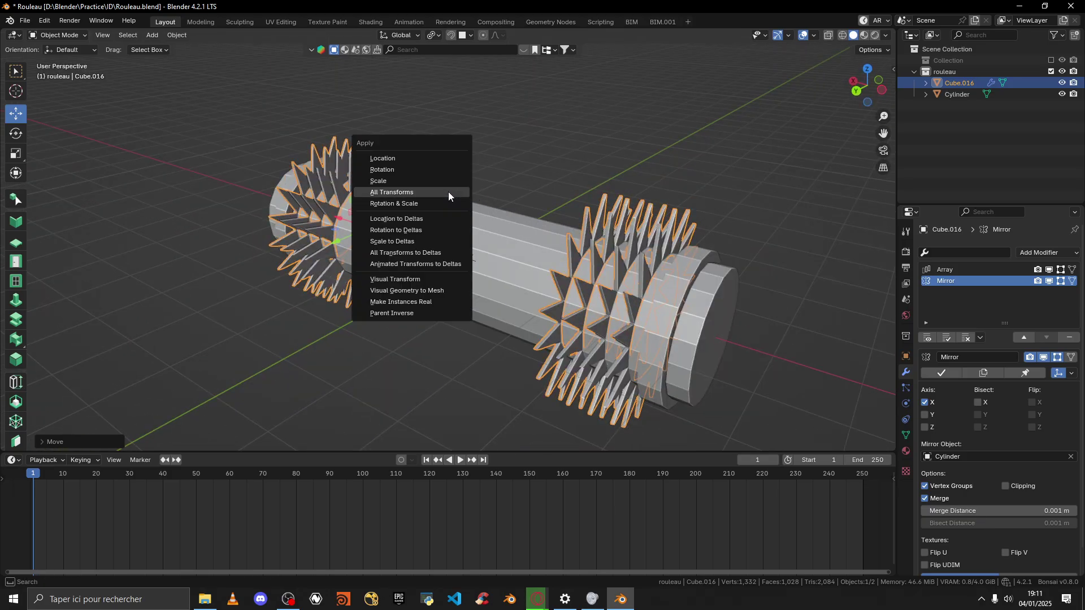
{"action": "left_click", "coordinate": [448, 195]}
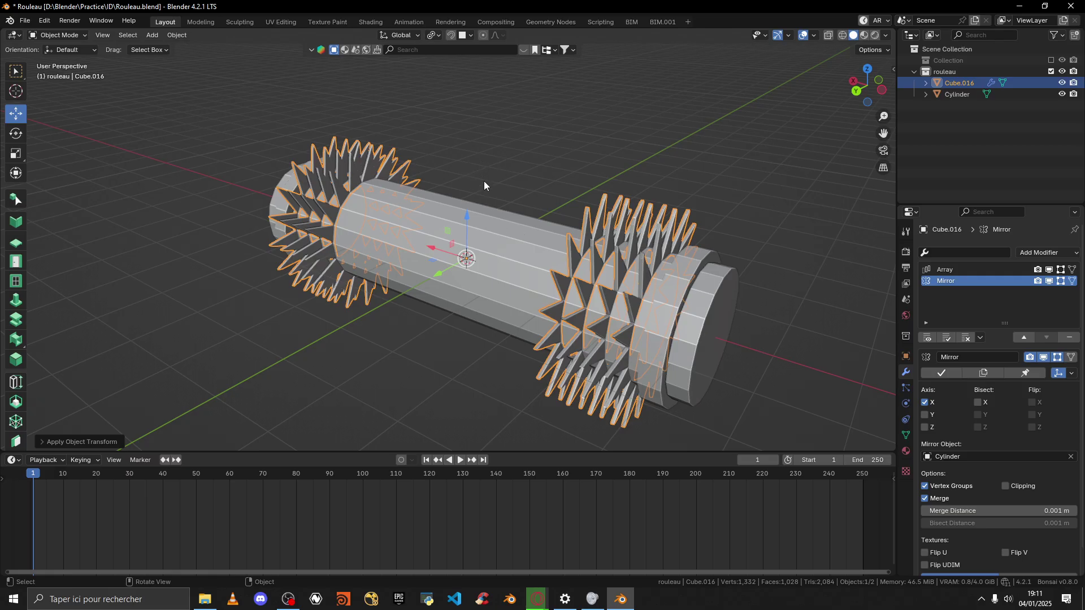
Step: Edit the cylinder's mesh and add a loop cut between the two outermost spike rings at its +X end
{"action": "left_click", "coordinate": [412, 213]}
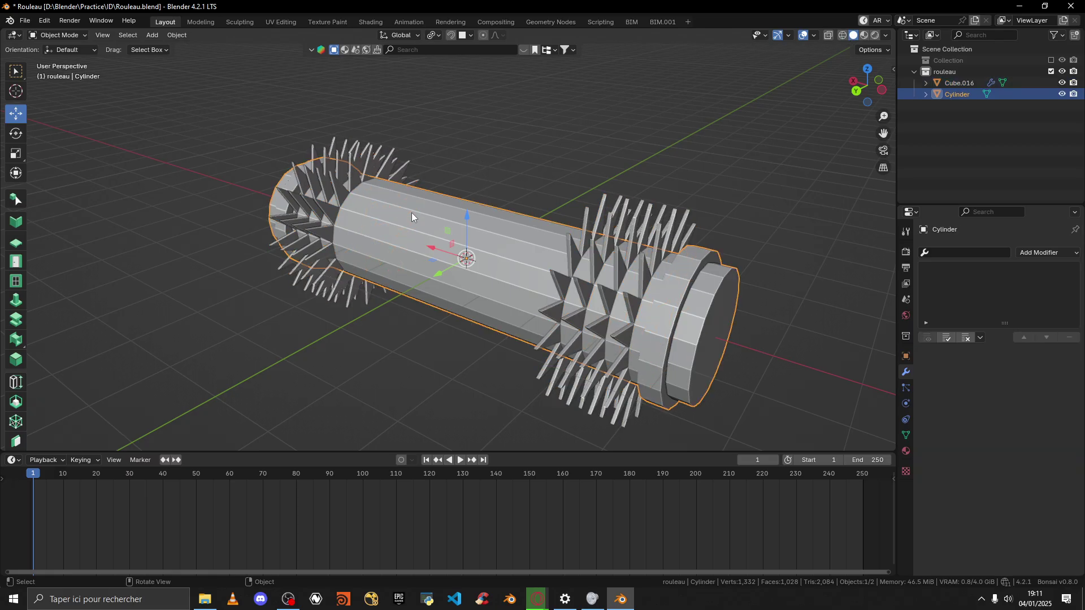
{"action": "mouse_move", "coordinate": [483, 112]}
{"action": "middle_mouse_down"}
{"action": "mouse_move", "coordinate": [547, 131]}
{"action": "mouse_move", "coordinate": [501, 117]}
{"action": "middle_mouse_up"}
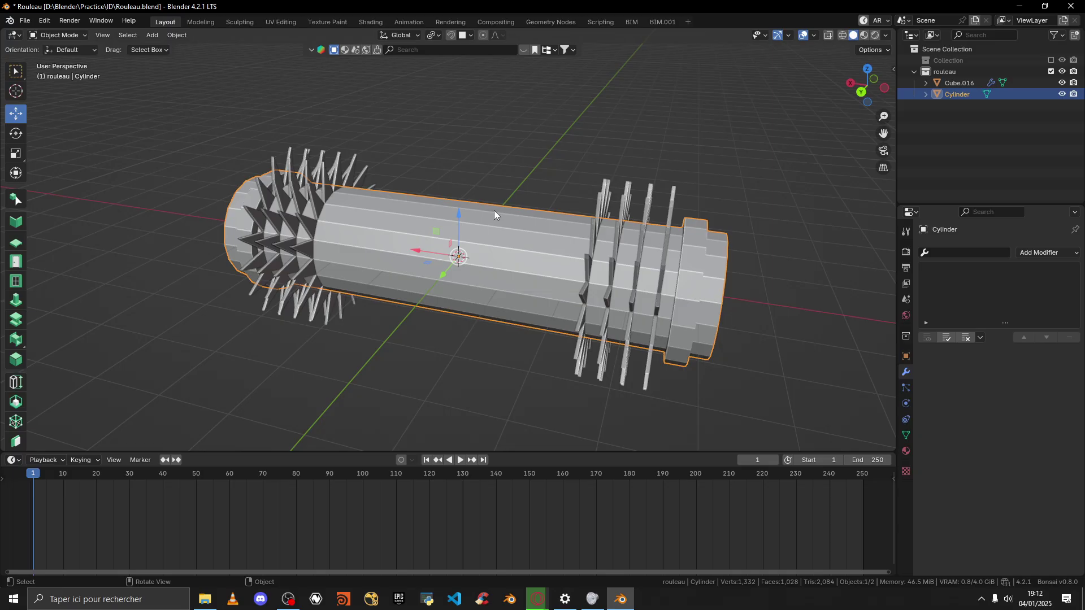
{"action": "key", "text": "Tab"}
{"action": "middle_click_drag", "start_coordinate": [240, 164], "coordinate": [249, 124]}
{"action": "mouse_move", "coordinate": [386, 196]}
{"action": "middle_mouse_down"}
{"action": "mouse_move", "coordinate": [407, 182]}
{"action": "mouse_move", "coordinate": [379, 193]}
{"action": "middle_mouse_up"}
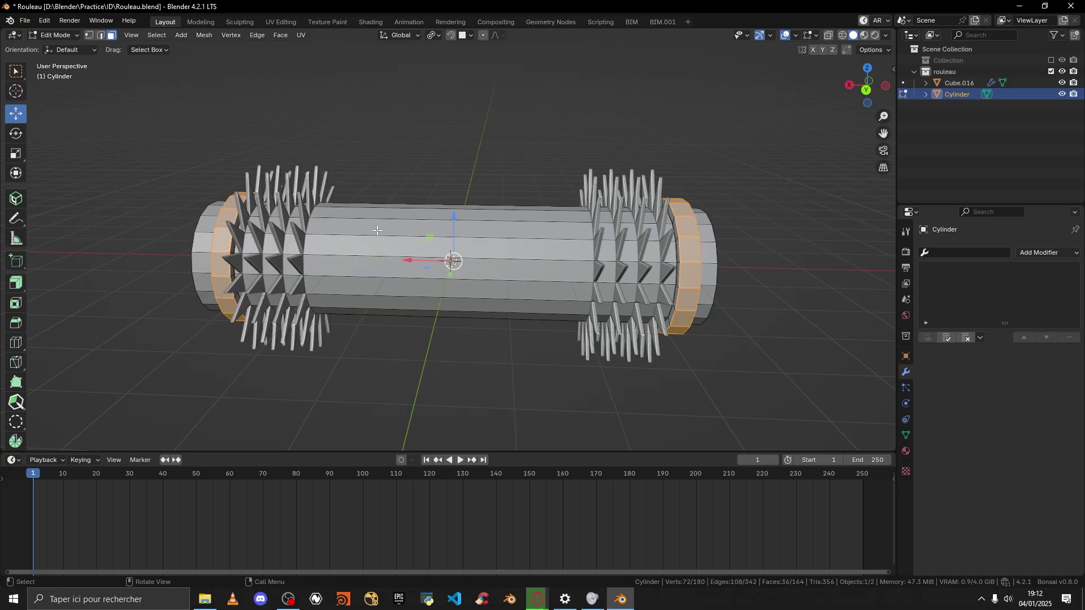
{"action": "middle_click_drag", "start_coordinate": [377, 231], "coordinate": [325, 224]}
{"action": "middle_click_drag", "start_coordinate": [489, 254], "coordinate": [450, 242]}
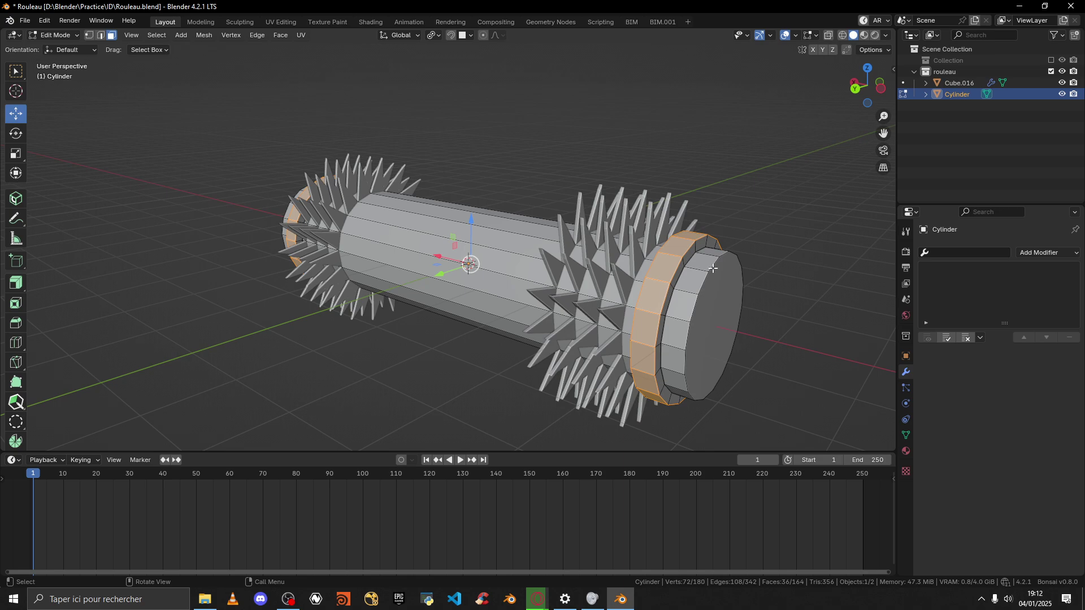
{"action": "middle_click_drag", "start_coordinate": [694, 283], "coordinate": [556, 258]}
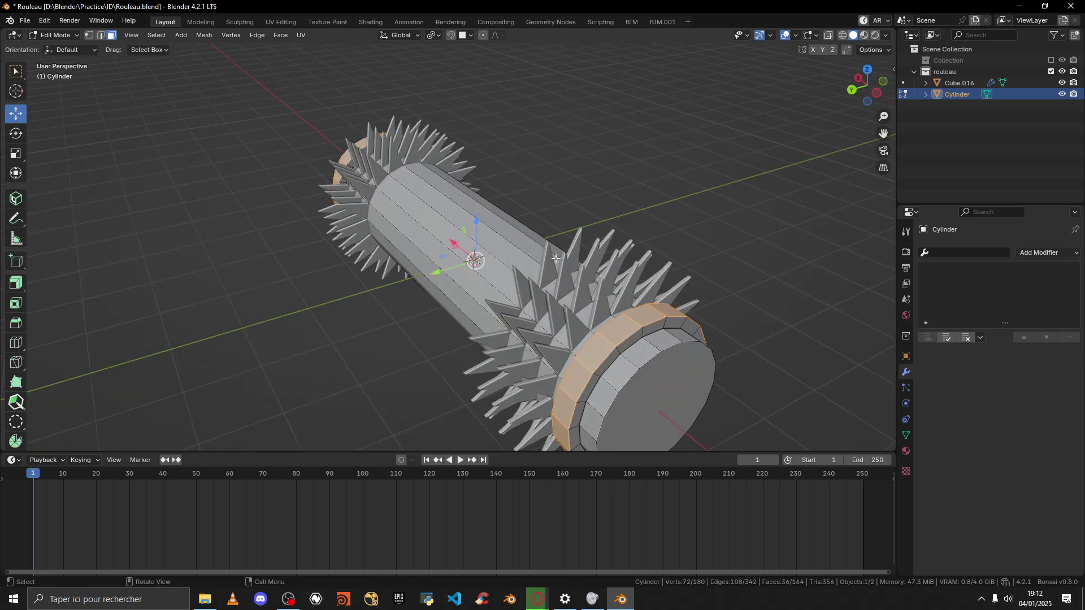
{"action": "middle_click_drag", "start_coordinate": [346, 240], "coordinate": [449, 221]}
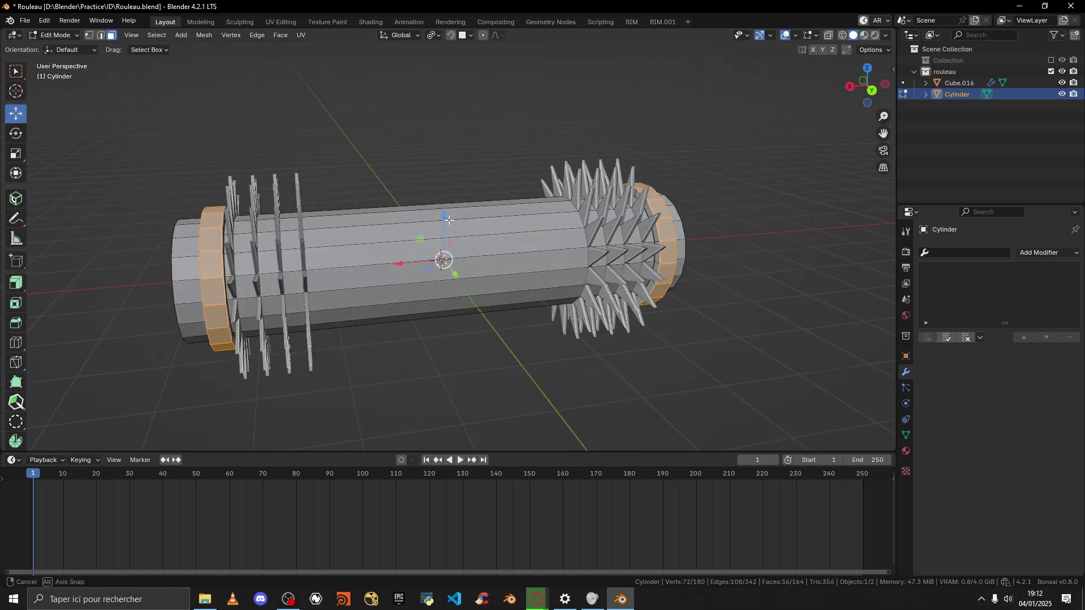
{"action": "key", "text": "ctrl+r"}
{"action": "left_click", "coordinate": [414, 223]}
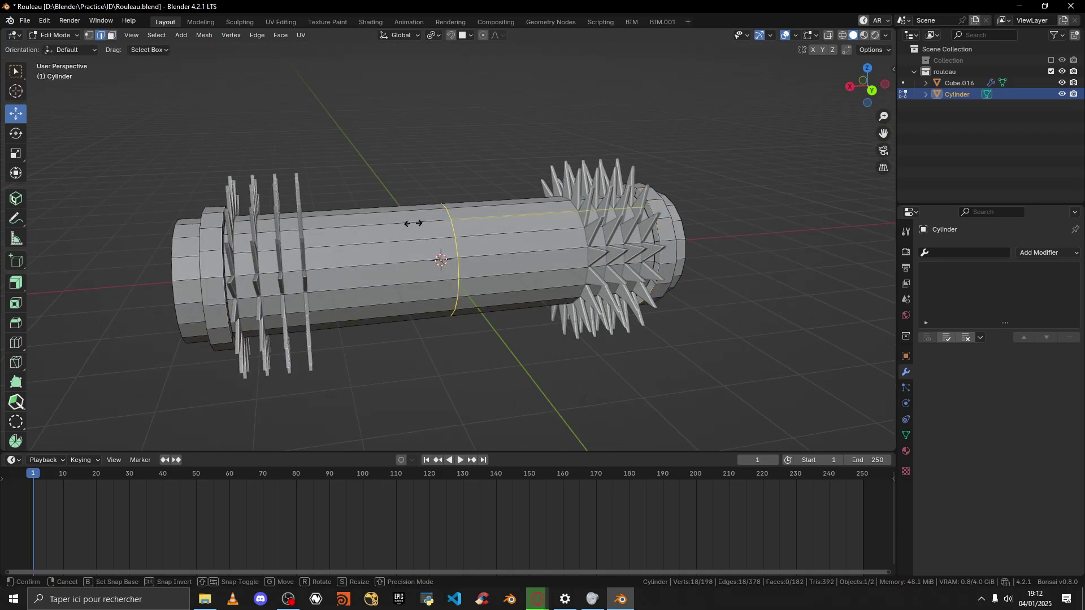
{"action": "left_click", "coordinate": [221, 237]}
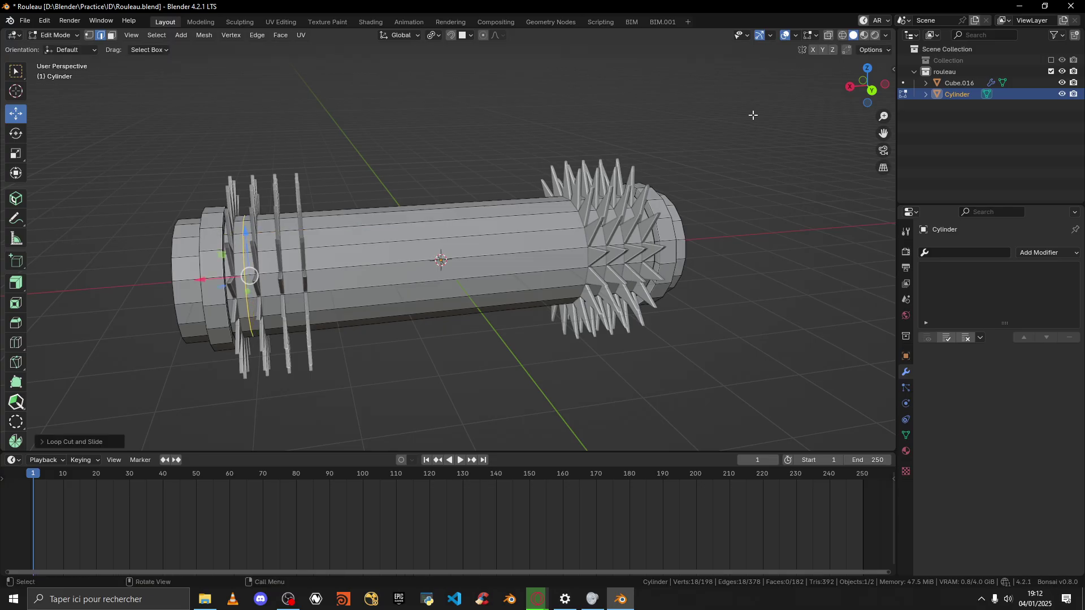
Step: Add two more loop cuts around the cylinder, one in each remaining gap between the +X spike rings
{"action": "left_click", "coordinate": [872, 91]}
{"action": "key", "text": "ctrl+r"}
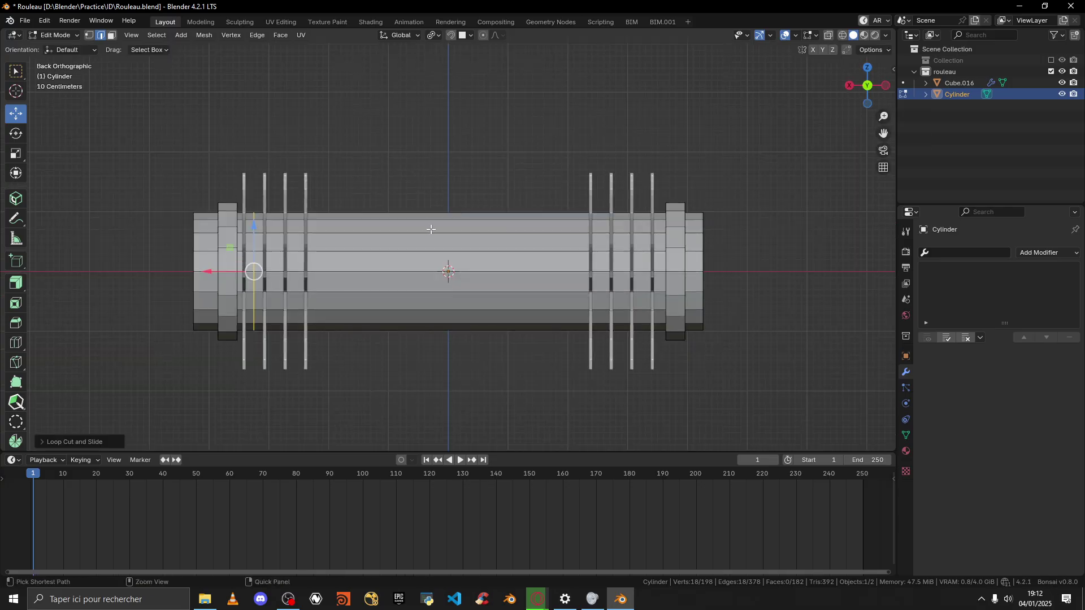
{"action": "left_click", "coordinate": [446, 230]}
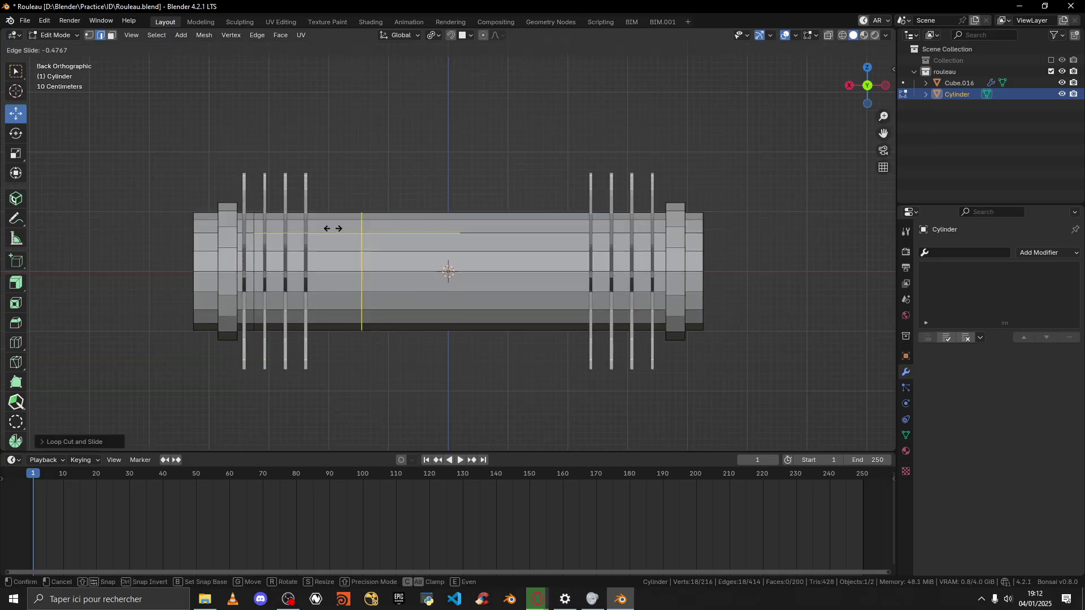
{"action": "left_click", "coordinate": [249, 235]}
{"action": "key", "text": "ctrl+r"}
{"action": "left_click", "coordinate": [460, 234]}
{"action": "left_click", "coordinate": [296, 237]}
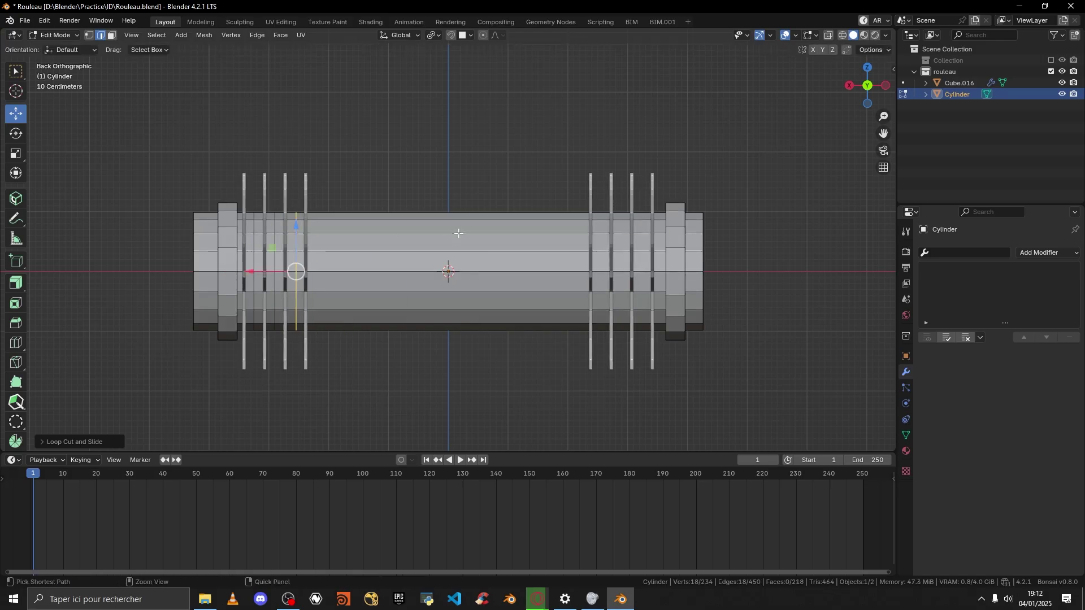
Step: Add three loop cuts around the cylinder, one in each gap between the spike rings at the -X end
{"action": "key", "text": "ctrl+r"}
{"action": "left_click", "coordinate": [460, 234]}
{"action": "left_click", "coordinate": [623, 245]}
{"action": "key", "text": "ctrl+r"}
{"action": "left_click", "coordinate": [332, 214]}
{"action": "left_click", "coordinate": [493, 229]}
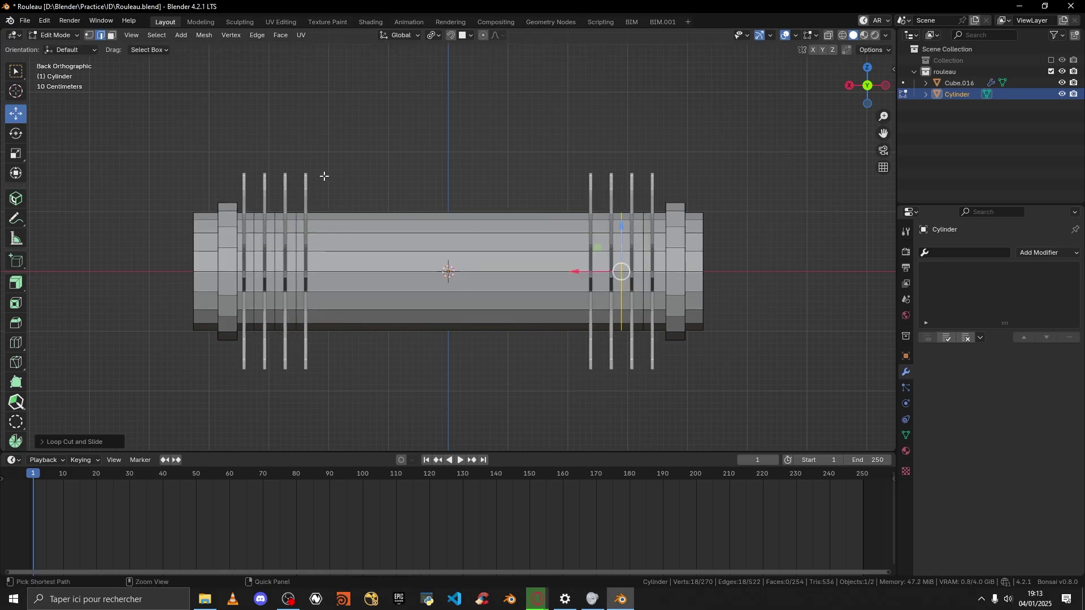
{"action": "key", "text": "ctrl+r"}
{"action": "left_click", "coordinate": [459, 249]}
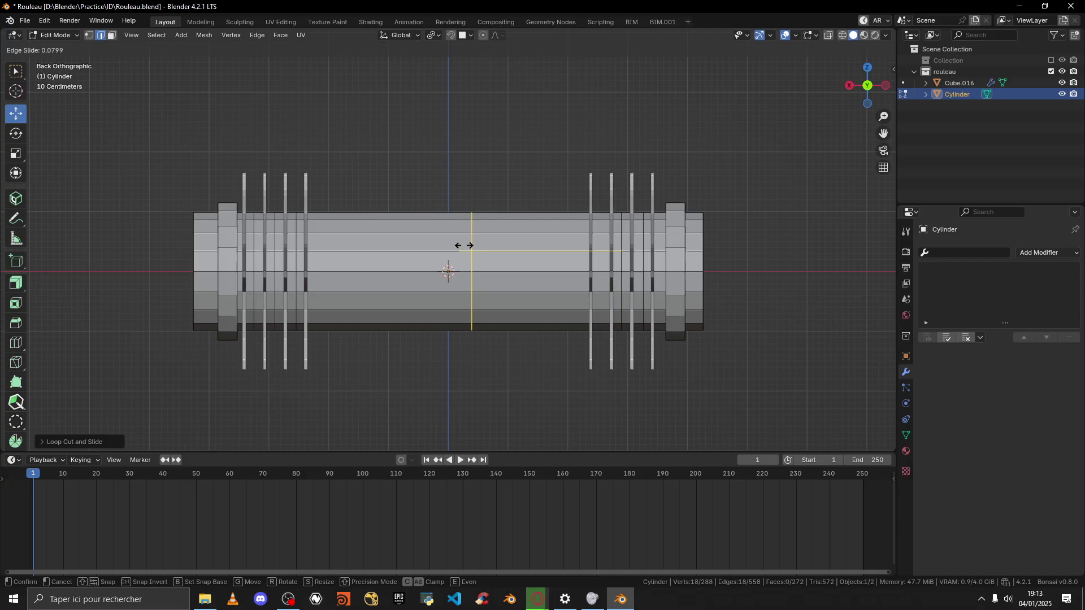
{"action": "left_click", "coordinate": [592, 261]}
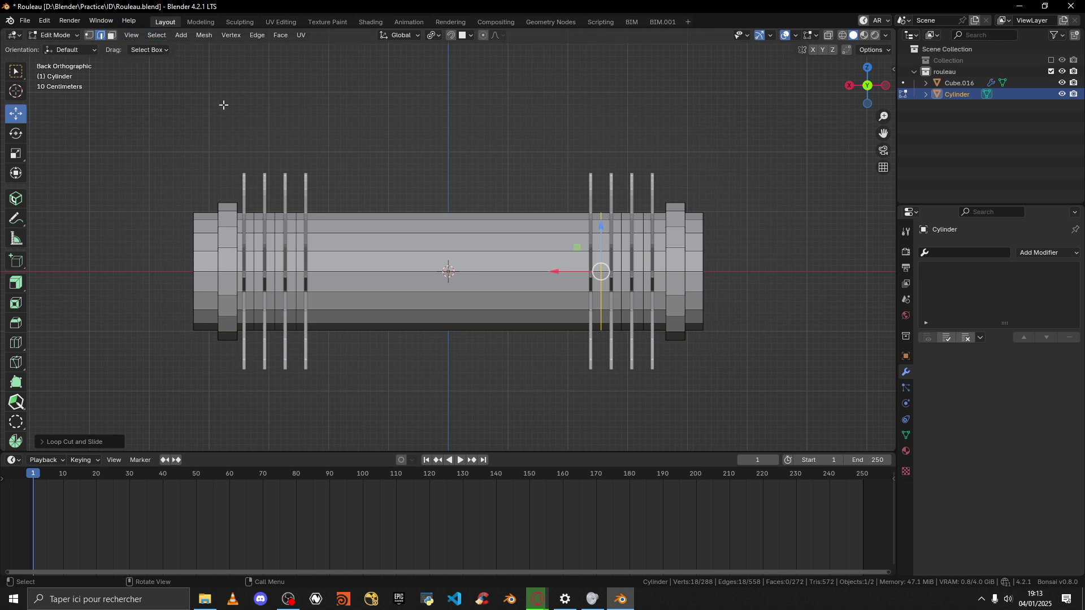
Step: Select all six loop cuts between the spike rings and bevel them into narrow bands with one segment
{"action": "left_click", "coordinate": [254, 243], "text": "alt+shift"}
{"action": "left_click", "coordinate": [276, 243], "text": "alt+shift"}
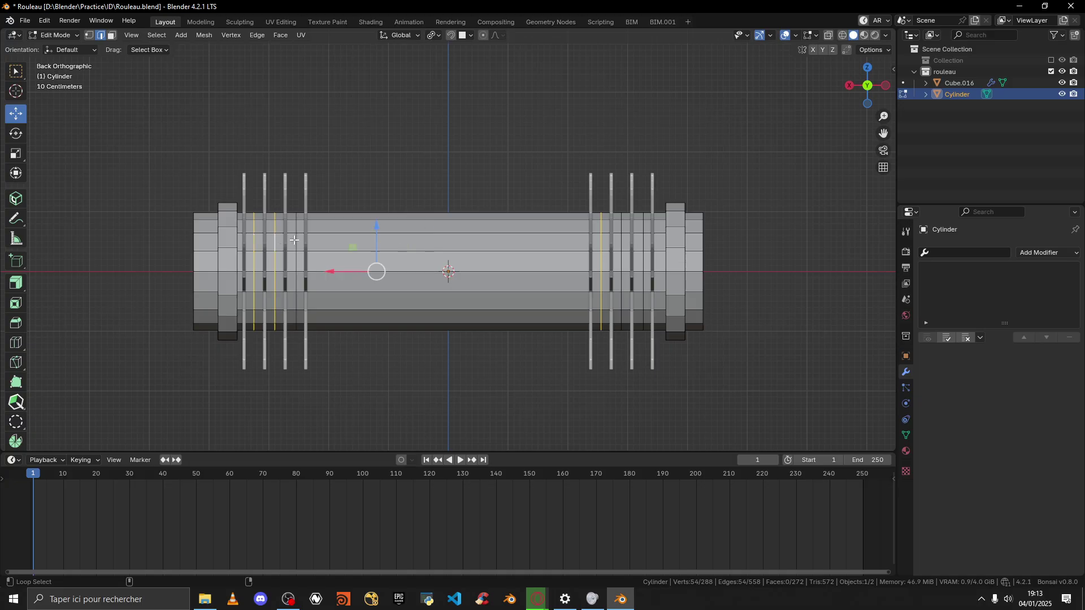
{"action": "left_click", "coordinate": [296, 243], "text": "alt+shift"}
{"action": "left_click", "coordinate": [621, 239], "text": "alt+shift"}
{"action": "left_click", "coordinate": [643, 241], "text": "alt+shift"}
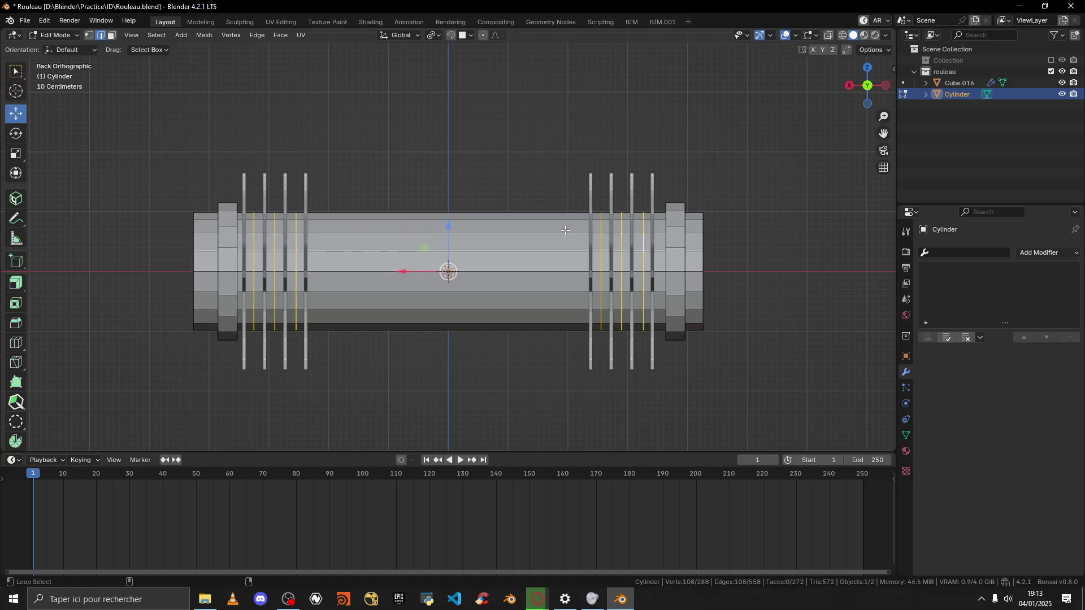
{"action": "key", "text": "ctrl+b"}
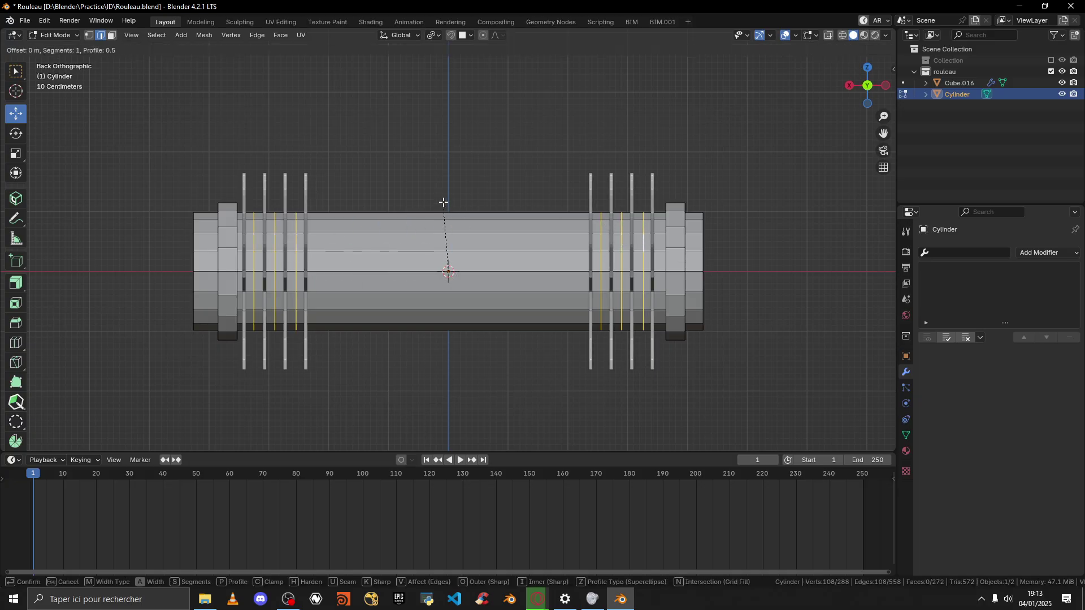
{"action": "left_click", "coordinate": [445, 197]}
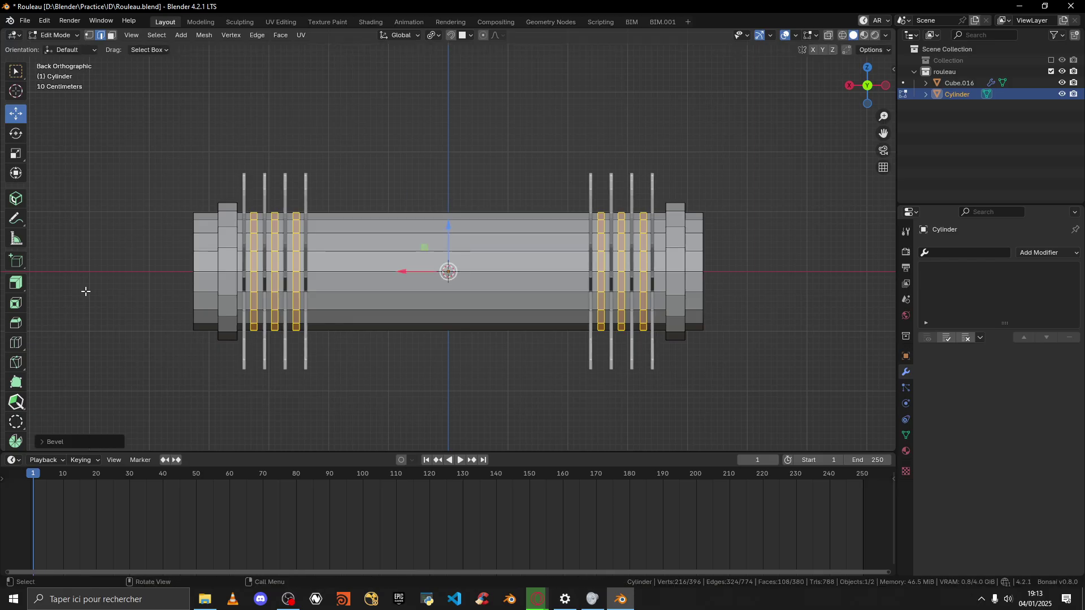
Step: Extrude the six bands slightly outward along their normals to form raised rings between the spikes
{"action": "left_click", "coordinate": [16, 288]}
{"action": "middle_click_drag", "start_coordinate": [500, 182], "coordinate": [464, 203]}
{"action": "left_click_drag", "start_coordinate": [461, 320], "coordinate": [457, 316]}
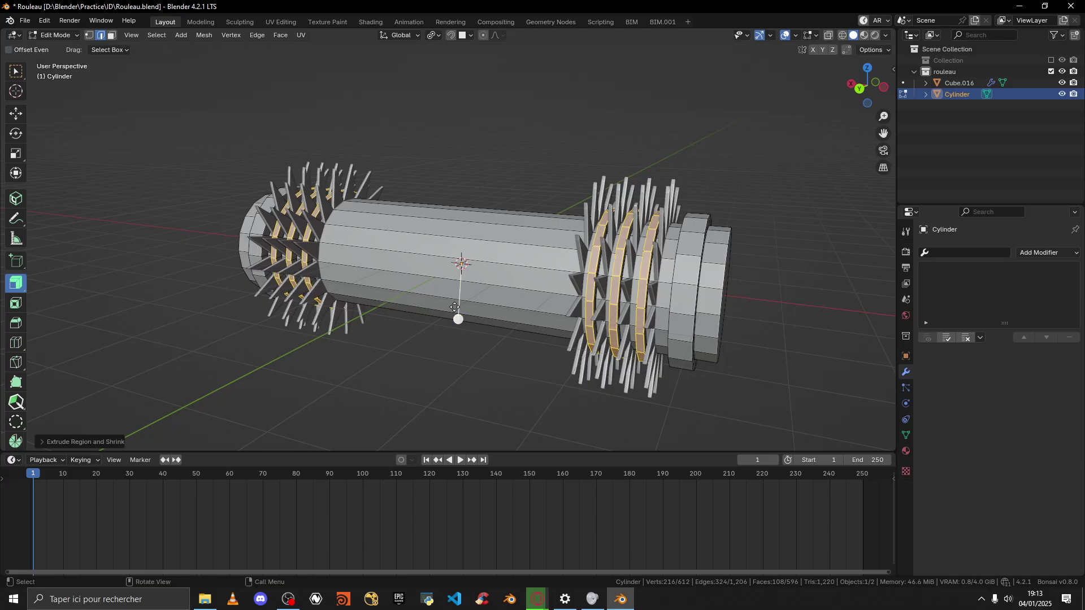
{"action": "middle_click_drag", "start_coordinate": [408, 198], "coordinate": [445, 208]}
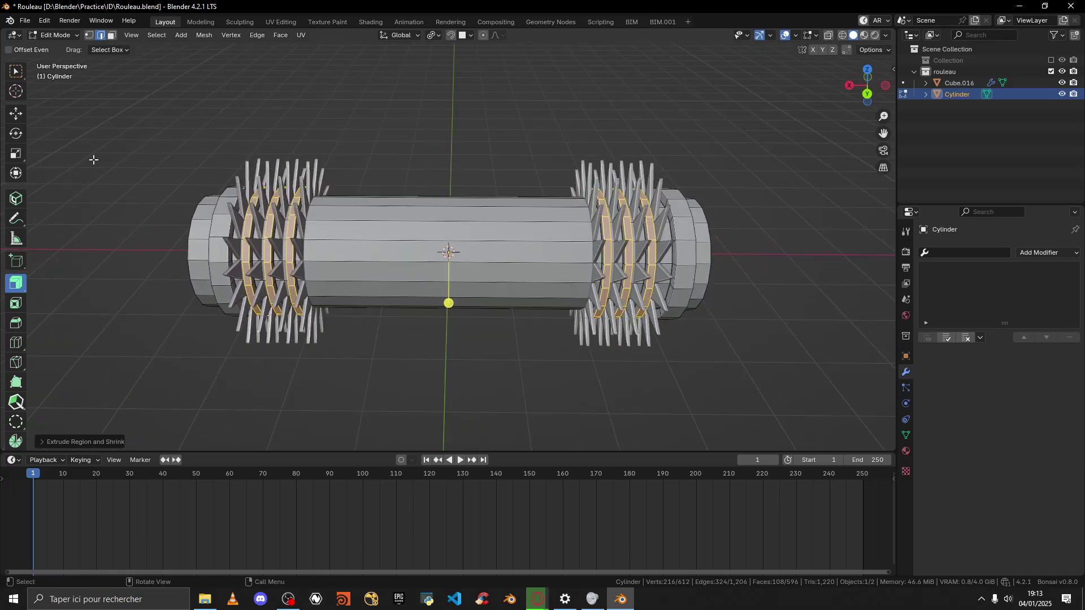
Step: Scale the six raised bands narrower along X, using Individual Origins as the transform pivot point
{"action": "left_click", "coordinate": [15, 157]}
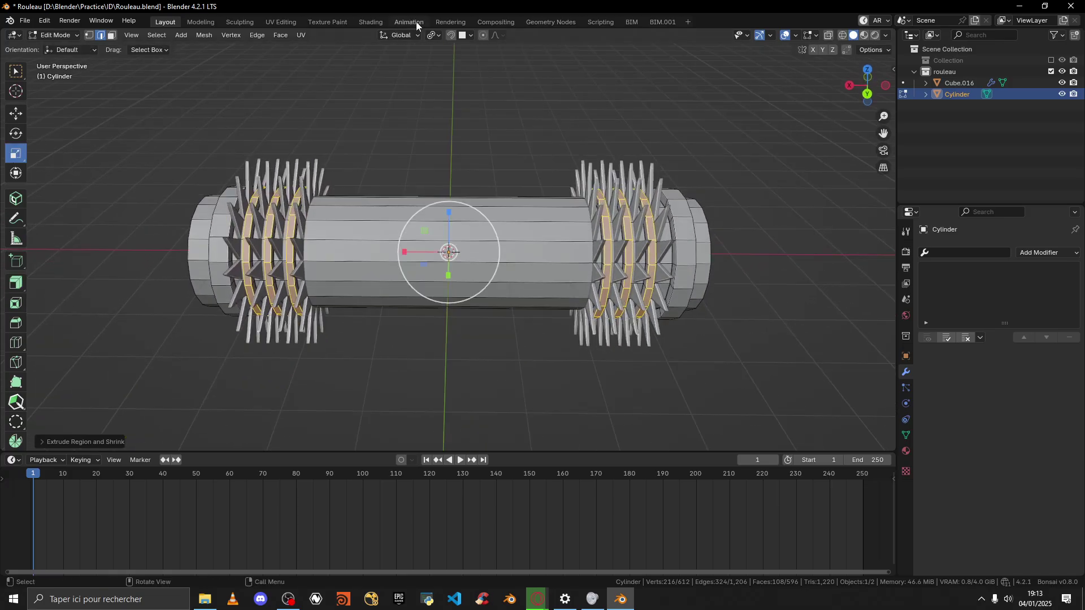
{"action": "left_click", "coordinate": [433, 36]}
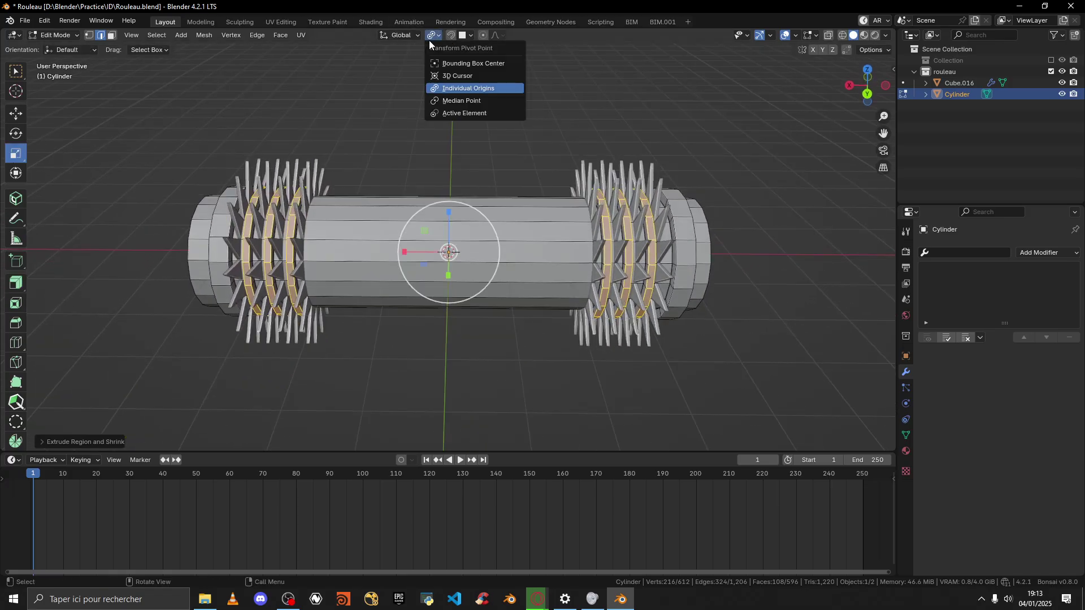
{"action": "left_click", "coordinate": [450, 88]}
{"action": "left_click_drag", "start_coordinate": [404, 252], "coordinate": [423, 254]}
{"action": "middle_click_drag", "start_coordinate": [541, 185], "coordinate": [501, 169]}
{"action": "scroll", "coordinate": [568, 226], "scroll_direction": "up", "scroll_amount": 4}
{"action": "middle_click_drag", "start_coordinate": [571, 230], "coordinate": [448, 245], "text": "shift"}
{"action": "scroll", "coordinate": [460, 189], "scroll_direction": "down", "scroll_amount": 5}
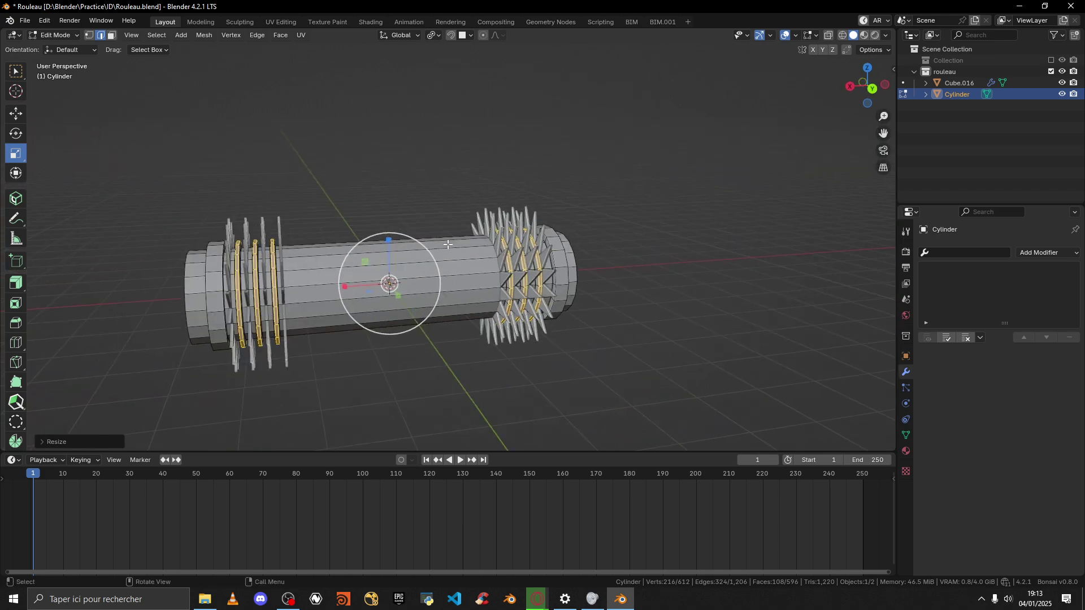
Step: Return to Object Mode and deselect the cylinder
{"action": "scroll", "coordinate": [448, 244], "scroll_direction": "up", "scroll_amount": 2}
{"action": "mouse_move", "coordinate": [477, 201]}
{"action": "middle_mouse_down"}
{"action": "mouse_move", "coordinate": [452, 223]}
{"action": "mouse_move", "coordinate": [497, 197]}
{"action": "middle_mouse_up"}
{"action": "left_click", "coordinate": [67, 38]}
{"action": "left_click", "coordinate": [72, 49]}
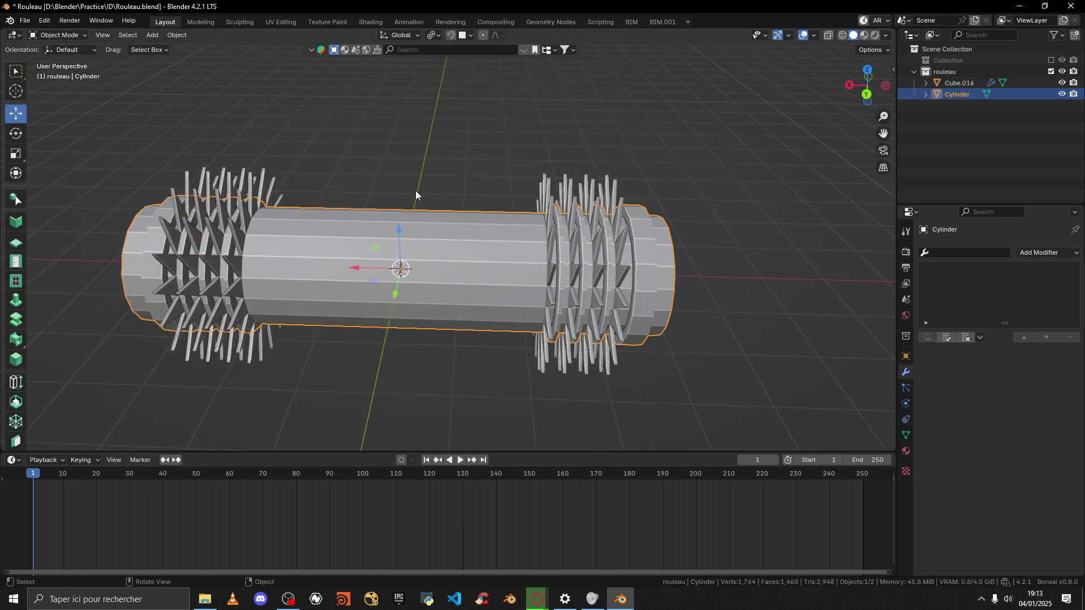
{"action": "left_click", "coordinate": [416, 191]}
{"action": "middle_click_drag", "start_coordinate": [416, 191], "coordinate": [368, 210]}
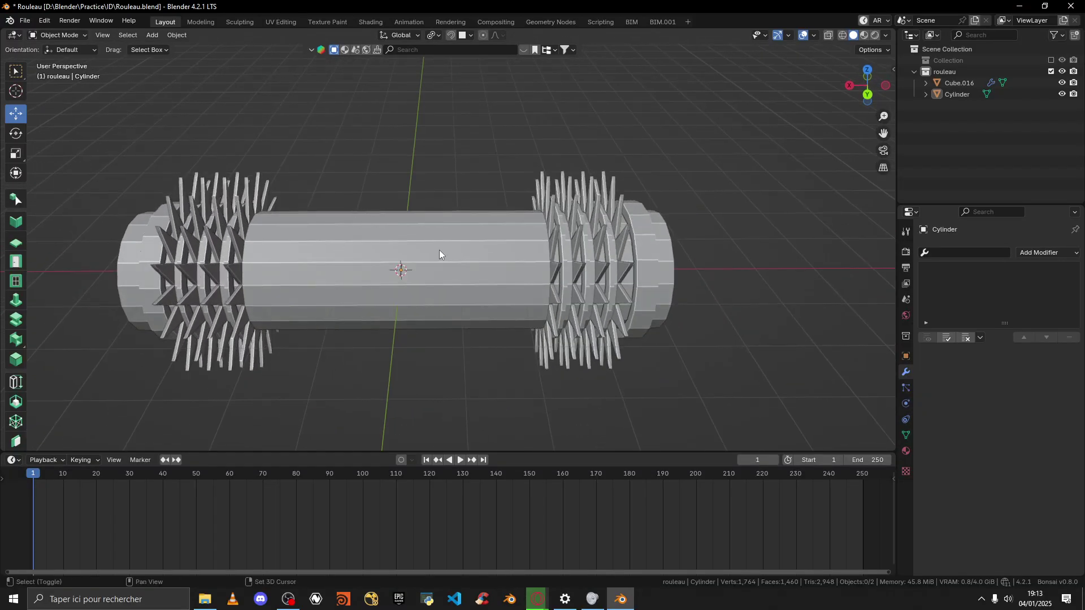
Step: Add two evenly spaced loop cuts around the cylinder's long middle section, leaving them unslid
{"action": "middle_click_drag", "start_coordinate": [439, 254], "coordinate": [456, 223], "text": "shift"}
{"action": "left_click", "coordinate": [358, 189]}
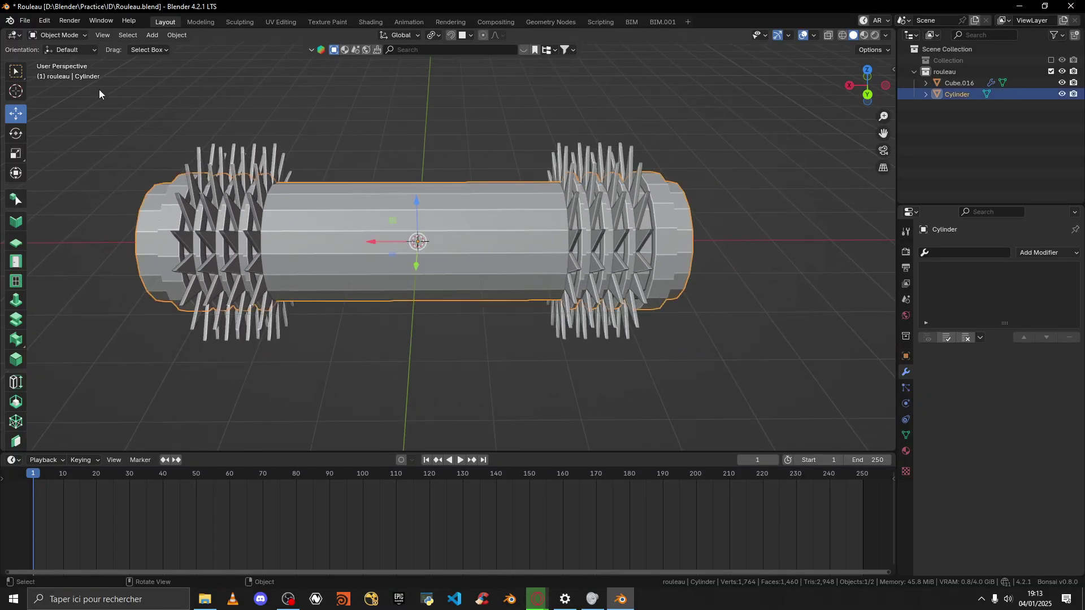
{"action": "key", "text": "Tab"}
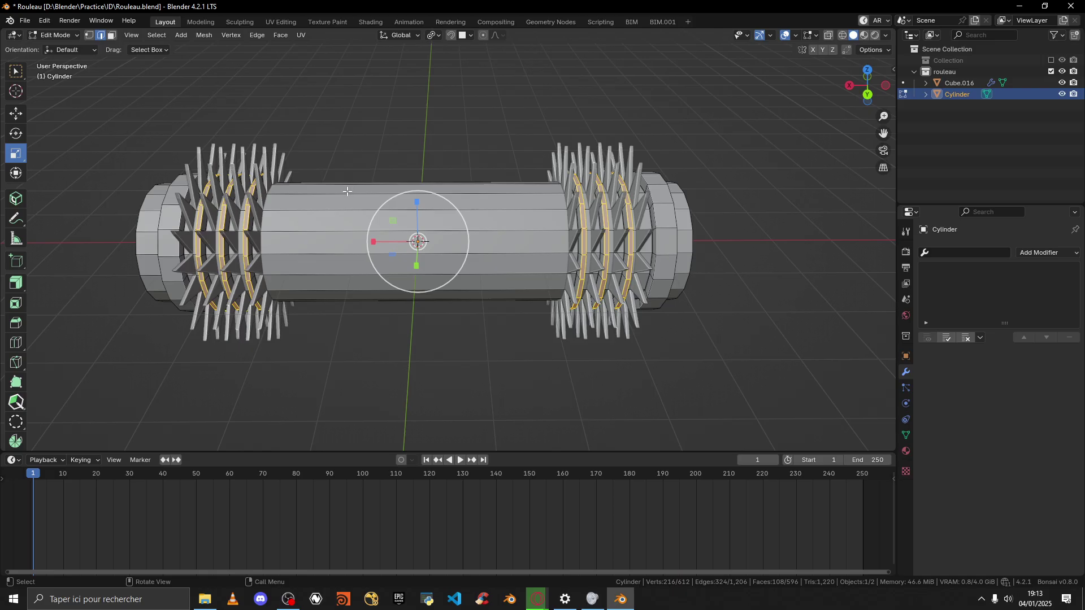
{"action": "key", "text": "ctrl+r"}
{"action": "scroll", "coordinate": [412, 207], "scroll_direction": "up", "scroll_amount": 1}
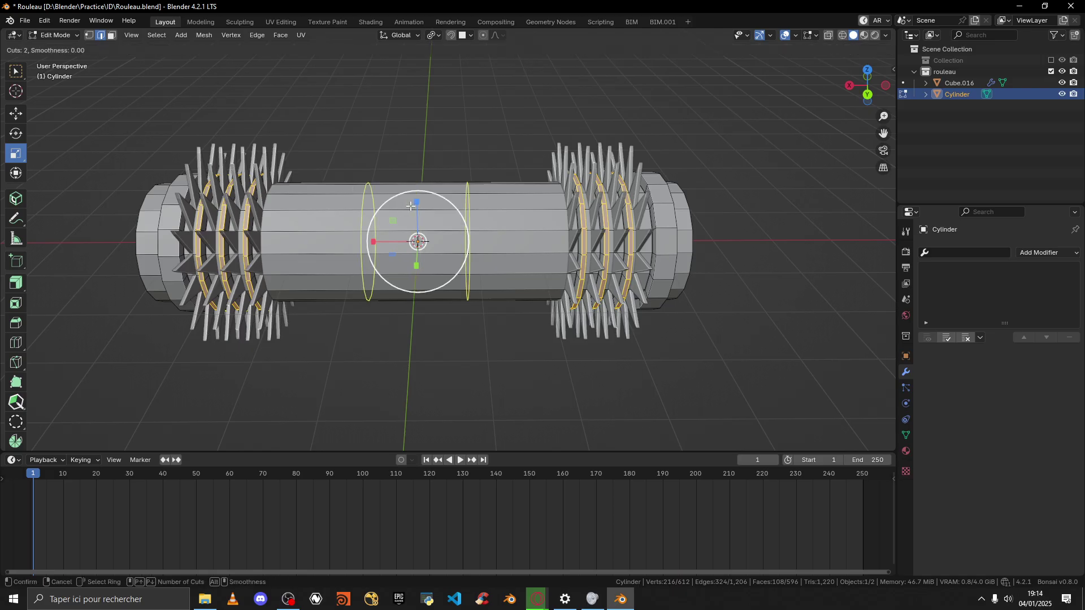
{"action": "left_click", "coordinate": [411, 205]}
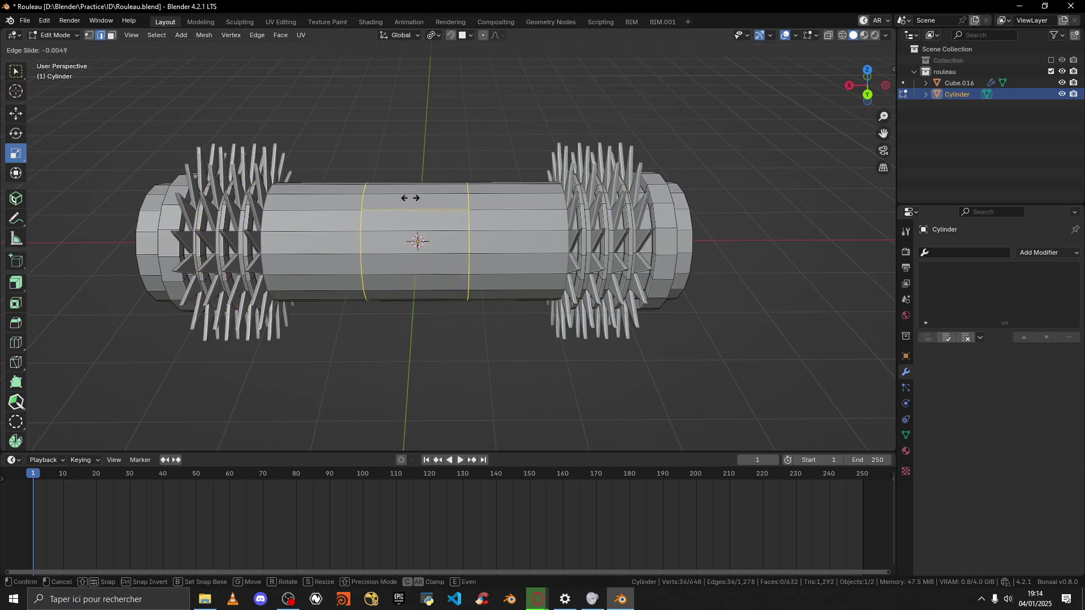
{"action": "right_click", "coordinate": [408, 200]}
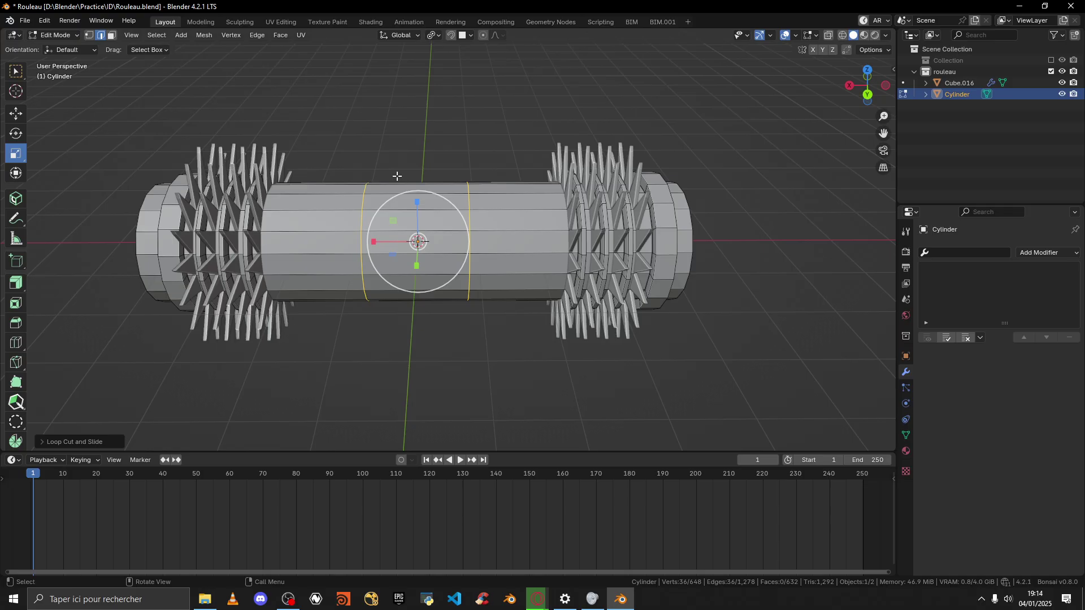
Step: Select the ring of faces between the two new loop cuts in face mode and save the file
{"action": "middle_click_drag", "start_coordinate": [424, 148], "coordinate": [408, 178]}
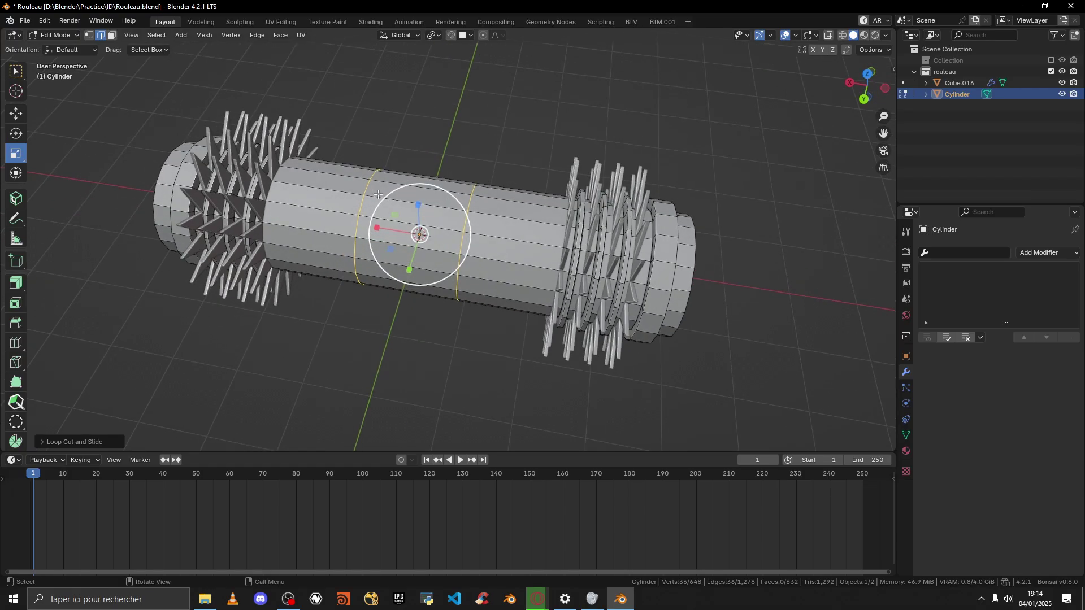
{"action": "left_click", "coordinate": [115, 37]}
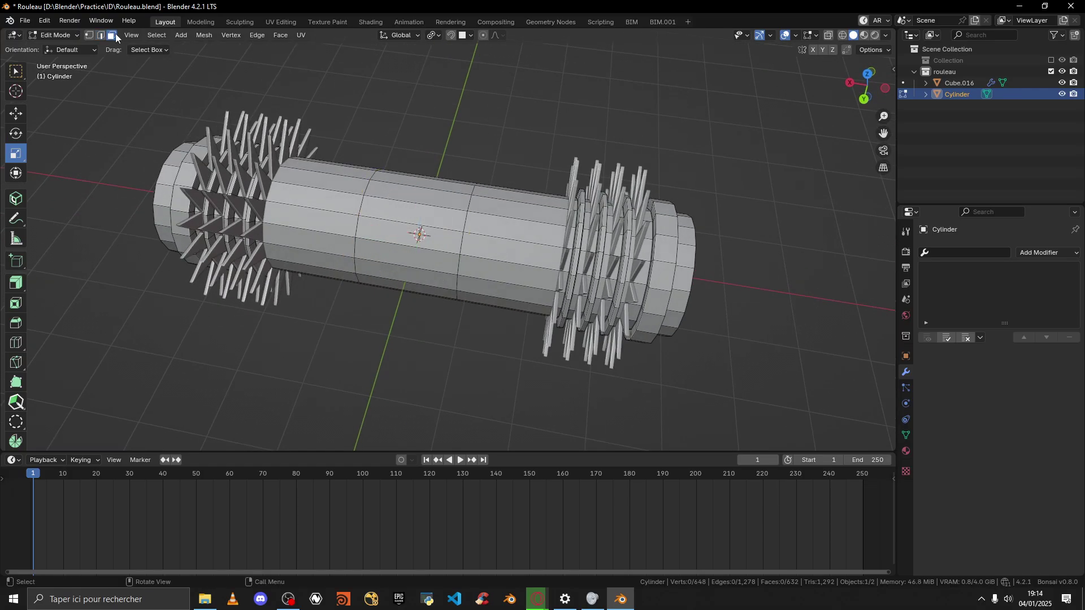
{"action": "left_click", "coordinate": [405, 205], "text": "alt"}
{"action": "key", "text": "w"}
{"action": "middle_click_drag", "start_coordinate": [453, 161], "coordinate": [479, 117]}
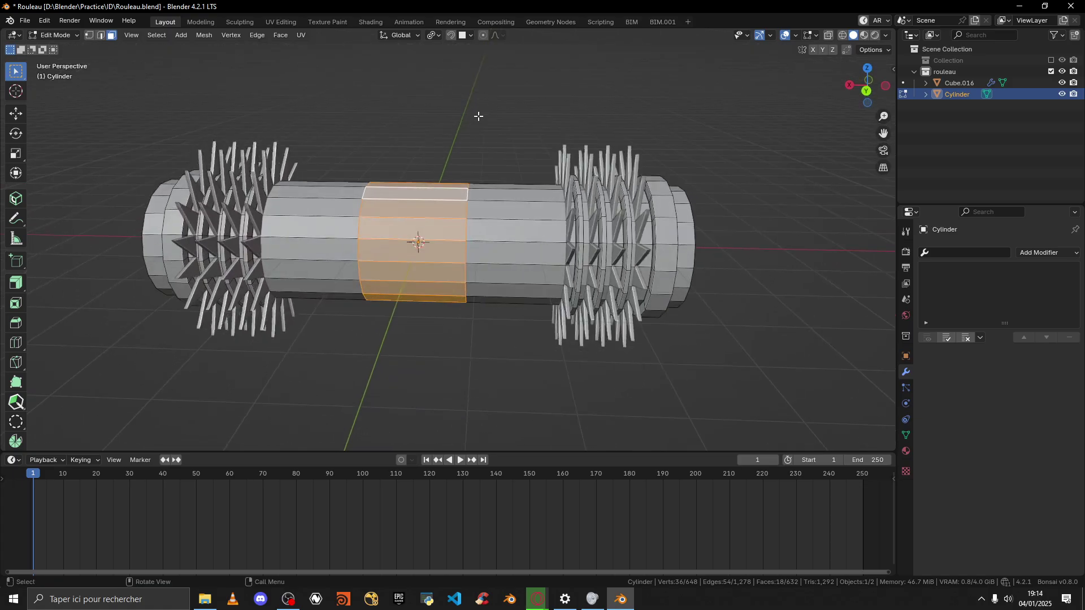
{"action": "middle_click_drag", "start_coordinate": [436, 180], "coordinate": [435, 117], "text": "shift"}
{"action": "scroll", "coordinate": [436, 116], "scroll_direction": "up", "scroll_amount": 2}
{"action": "scroll", "coordinate": [438, 116], "scroll_direction": "up", "scroll_amount": 1, "text": "alt"}
{"action": "middle_click_drag", "start_coordinate": [508, 78], "coordinate": [488, 132], "text": "shift"}
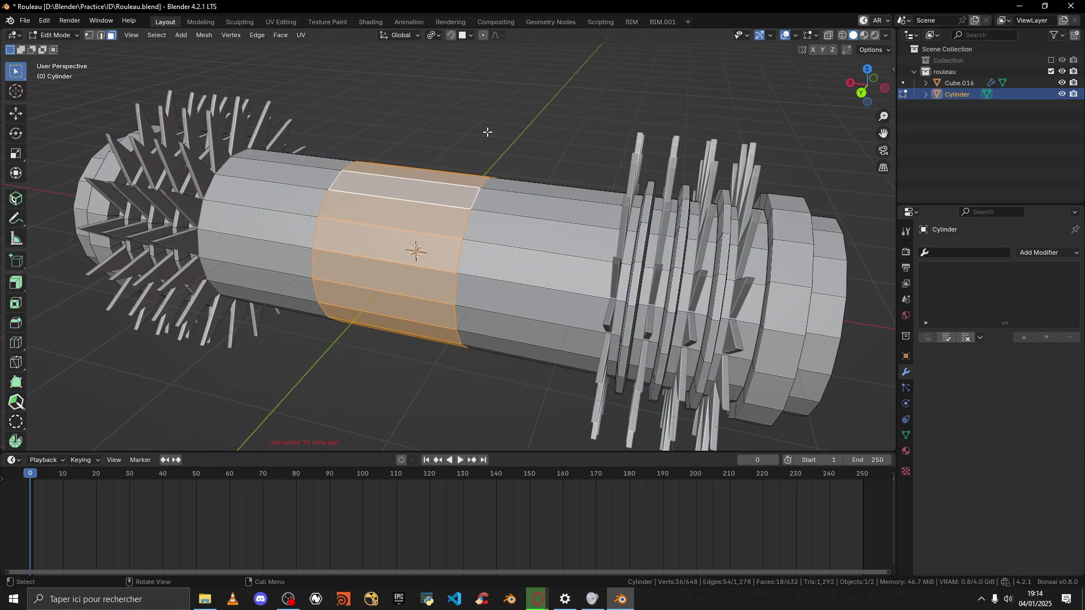
{"action": "key", "text": "ctrl+s"}
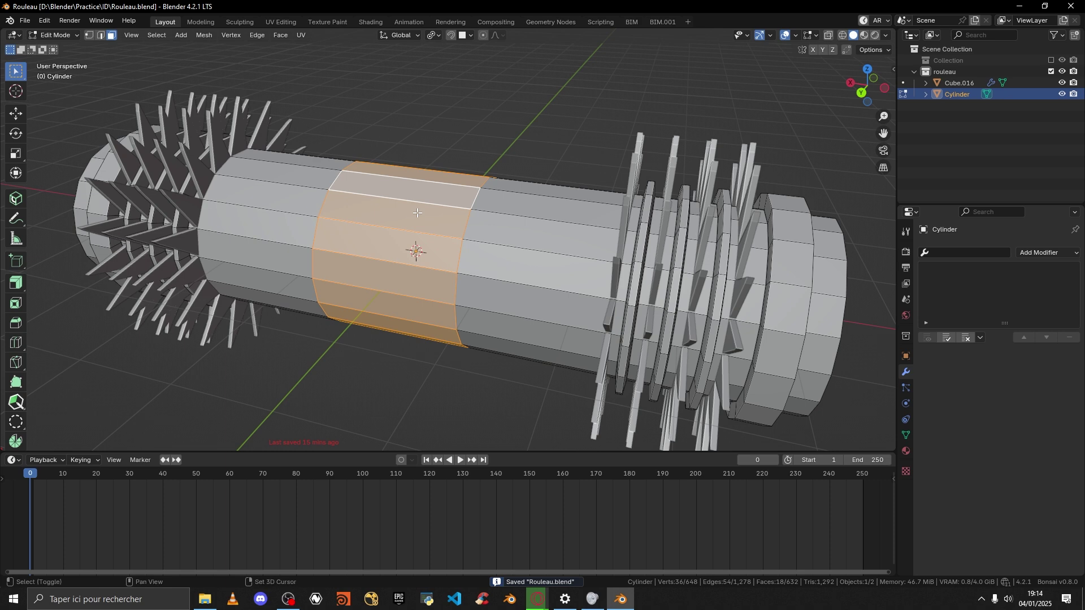
Step: Duplicate the selected face ring in place, separate it into its own object and return to Object Mode
{"action": "key", "text": "shift+d"}
{"action": "right_click", "coordinate": [417, 195]}
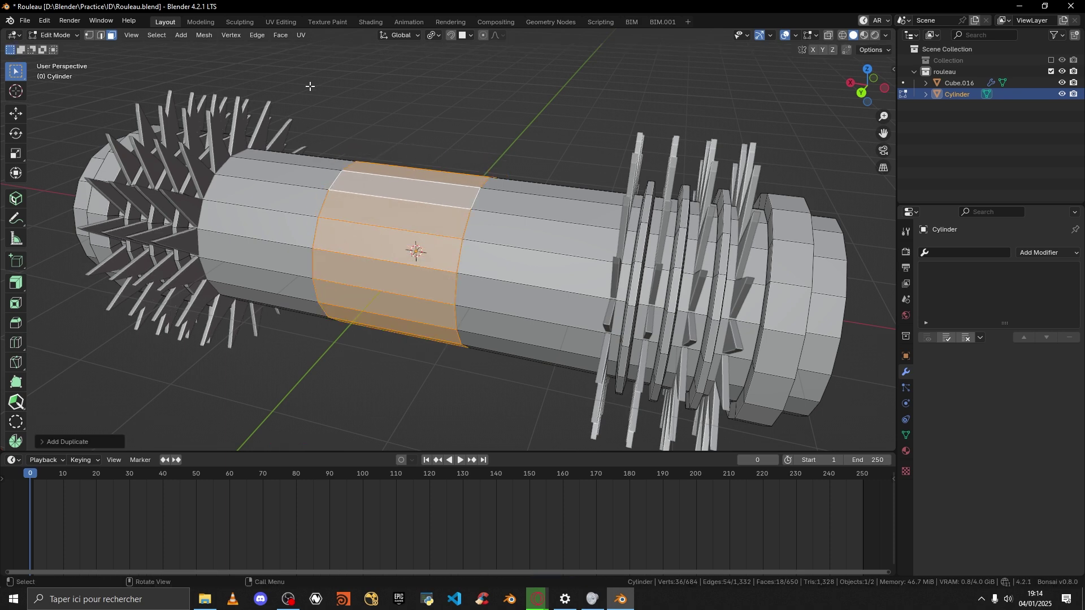
{"action": "right_click", "coordinate": [392, 212]}
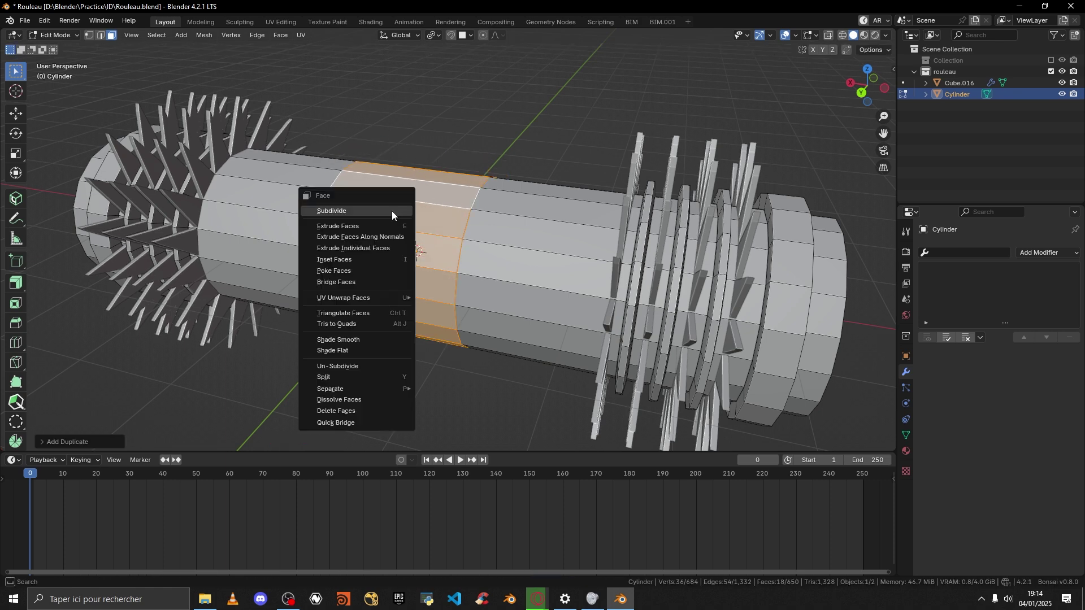
{"action": "mouse_move", "coordinate": [370, 389]}
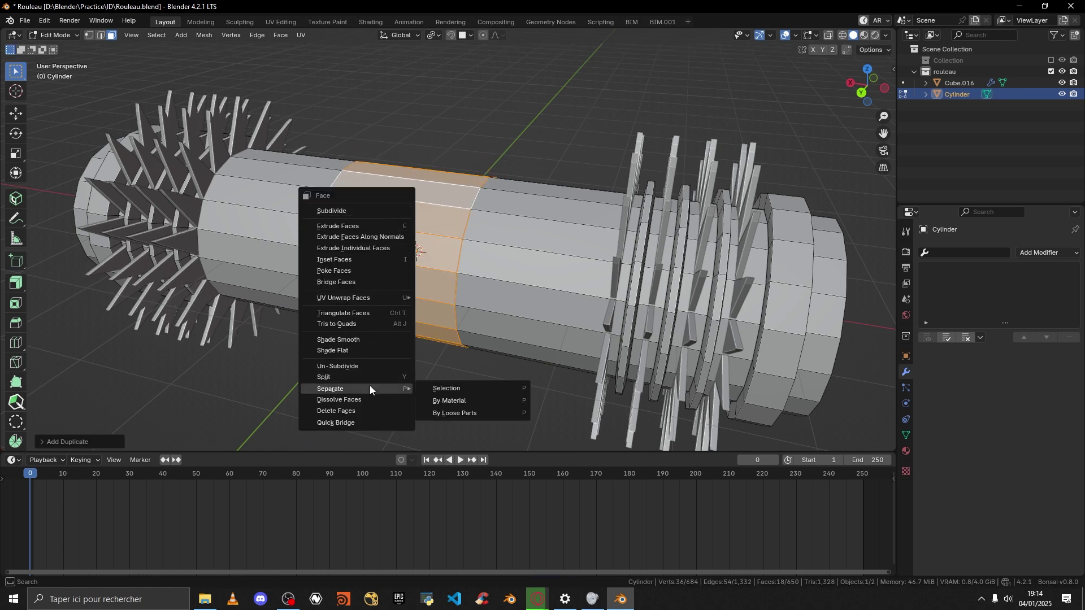
{"action": "left_click", "coordinate": [449, 389]}
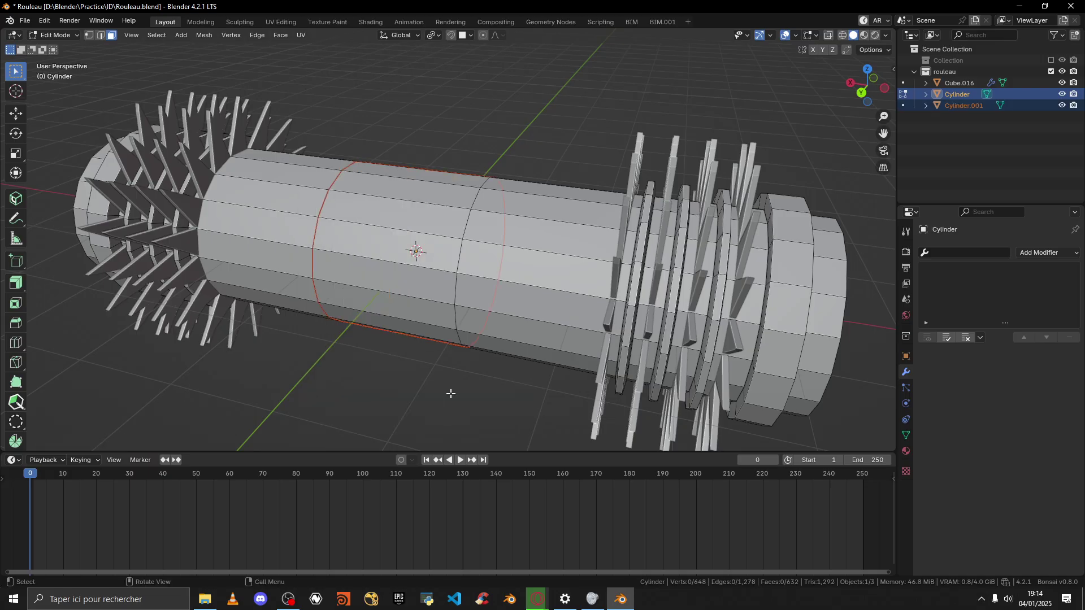
{"action": "left_click", "coordinate": [55, 35]}
{"action": "left_click", "coordinate": [63, 49]}
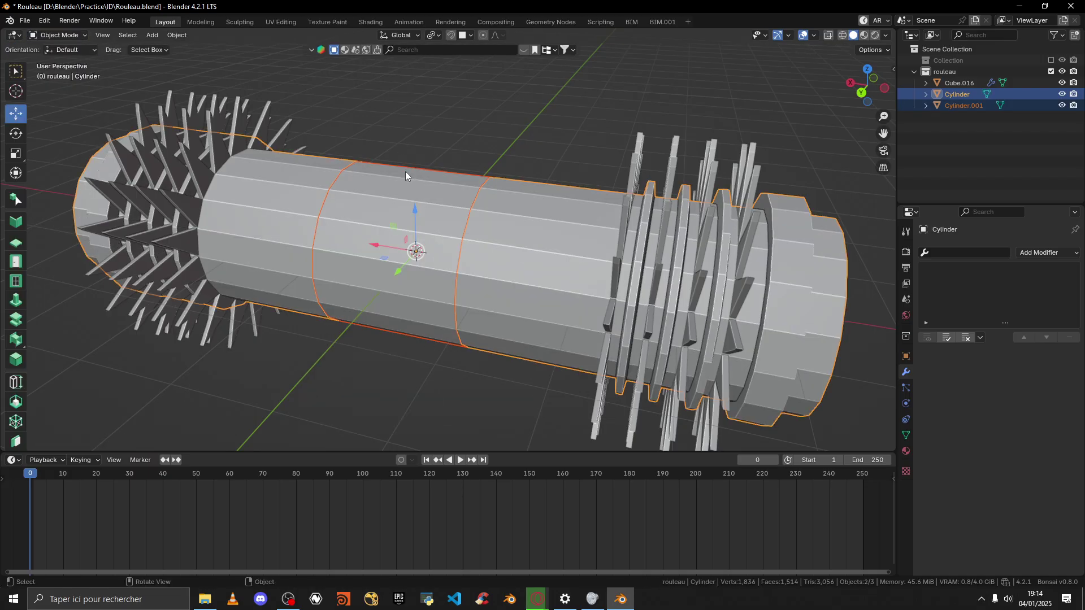
Step: Extrude all faces of the separated central ring slightly outward along their normals to form a thick sleeve
{"action": "left_click", "coordinate": [388, 199]}
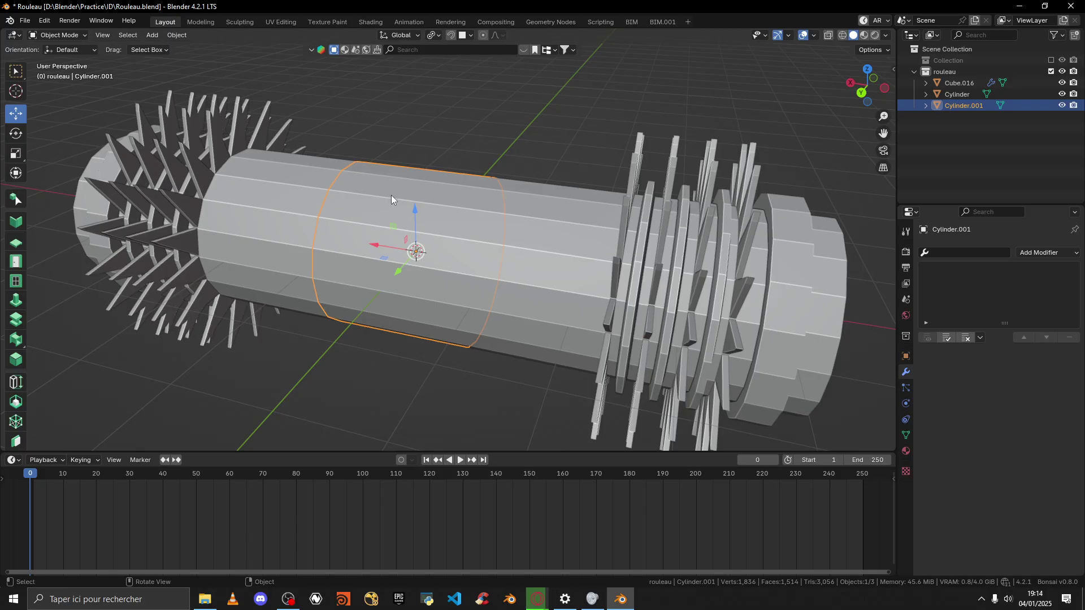
{"action": "key", "text": "Tab"}
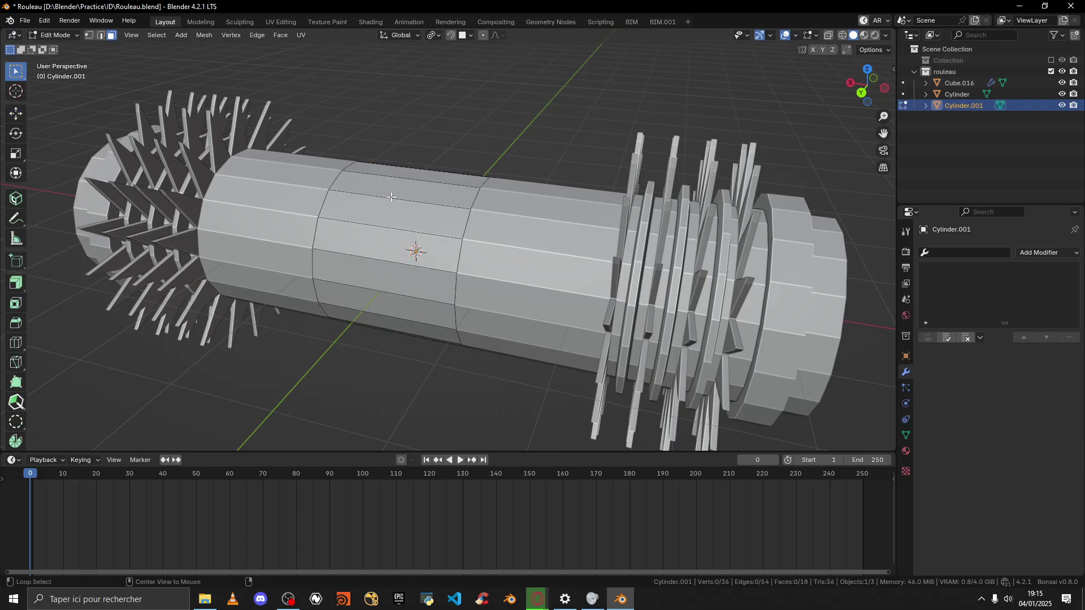
{"action": "left_click", "coordinate": [390, 199], "text": "alt"}
{"action": "mouse_move", "coordinate": [359, 175]}
{"action": "middle_mouse_down"}
{"action": "mouse_move", "coordinate": [395, 168]}
{"action": "mouse_move", "coordinate": [378, 168]}
{"action": "middle_mouse_up"}
{"action": "left_click", "coordinate": [16, 282]}
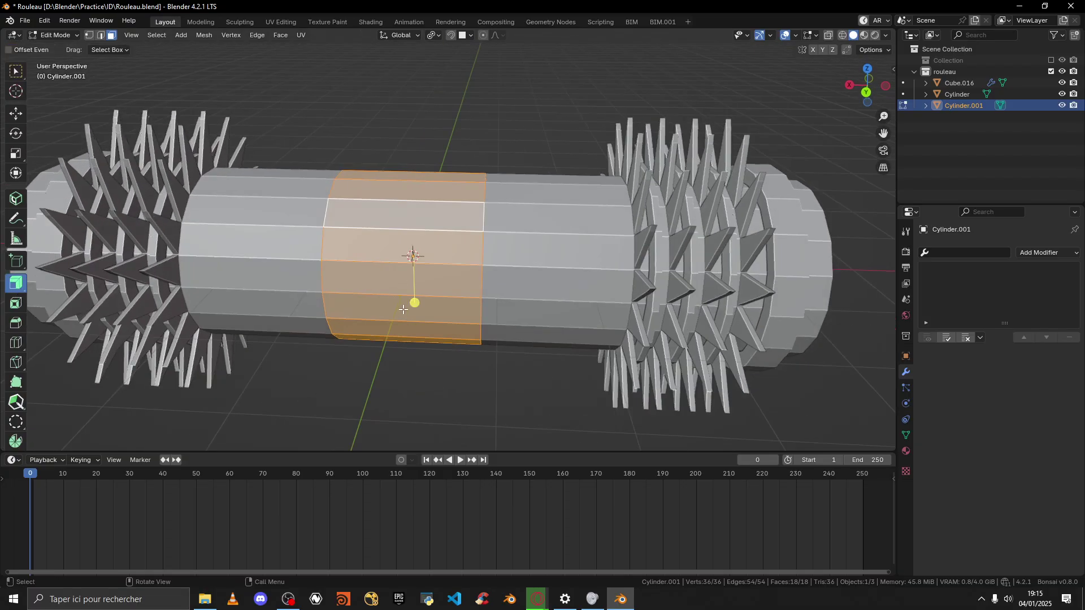
{"action": "left_click_drag", "start_coordinate": [414, 303], "coordinate": [412, 302]}
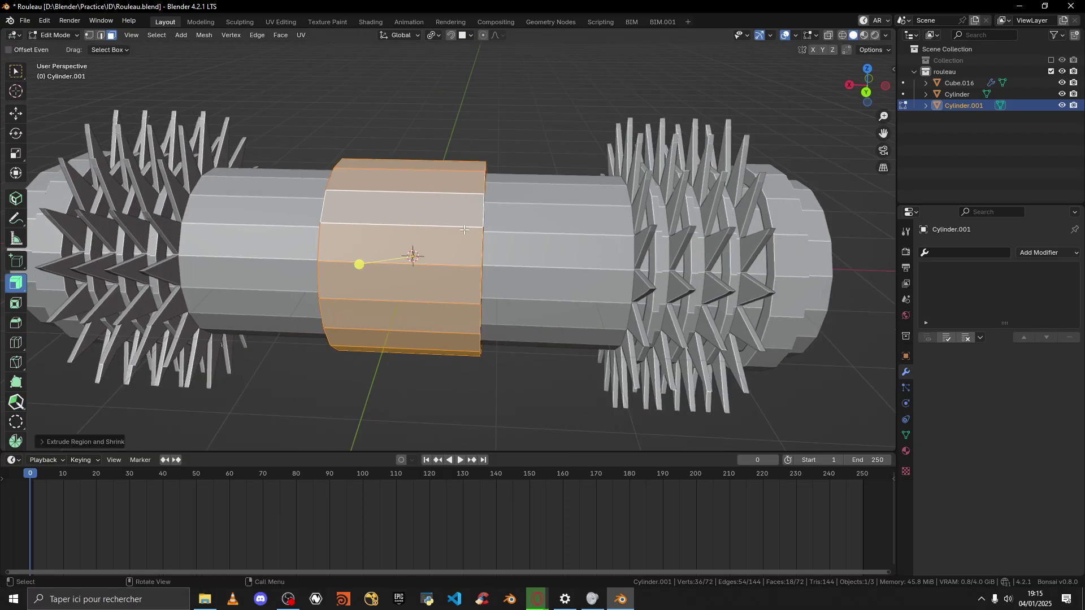
Step: Add two loop cuts around the central sleeve, sliding one close to each of its ends
{"action": "middle_click_drag", "start_coordinate": [464, 229], "coordinate": [431, 246]}
{"action": "left_click", "coordinate": [100, 35]}
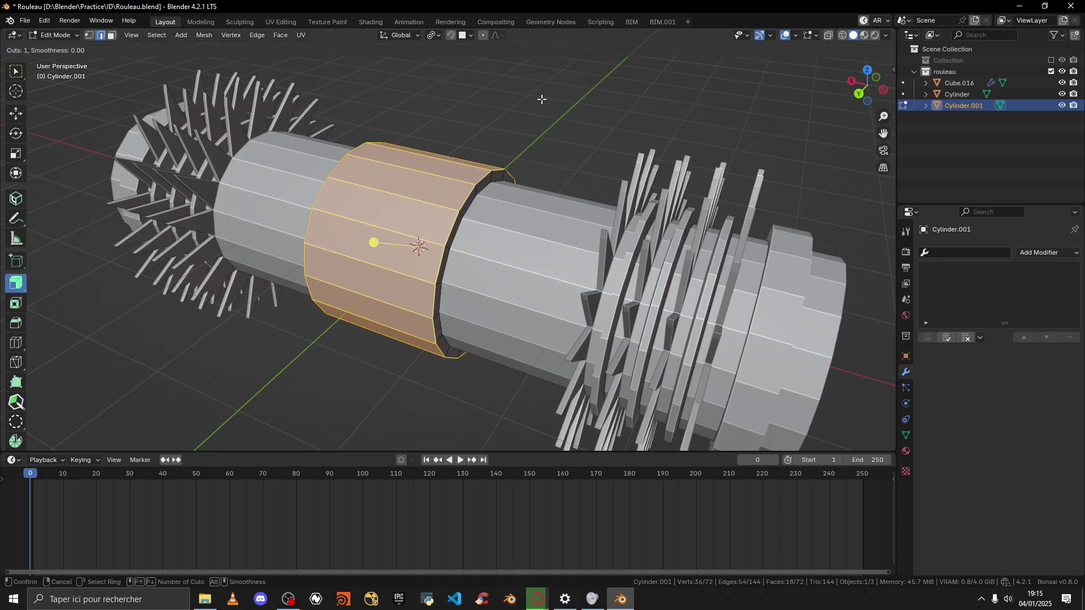
{"action": "middle_click_drag", "start_coordinate": [397, 173], "coordinate": [489, 85]}
{"action": "key", "text": "ctrl+r"}
{"action": "left_click", "coordinate": [400, 169]}
{"action": "left_click", "coordinate": [448, 175]}
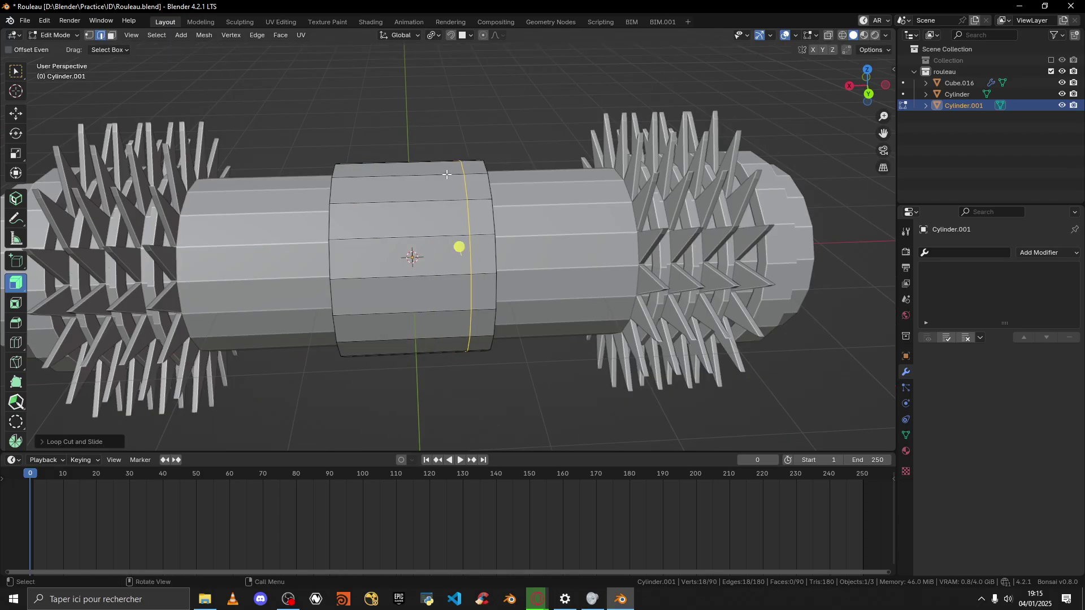
{"action": "key", "text": "ctrl+r"}
{"action": "left_click", "coordinate": [343, 165]}
{"action": "left_click", "coordinate": [304, 172]}
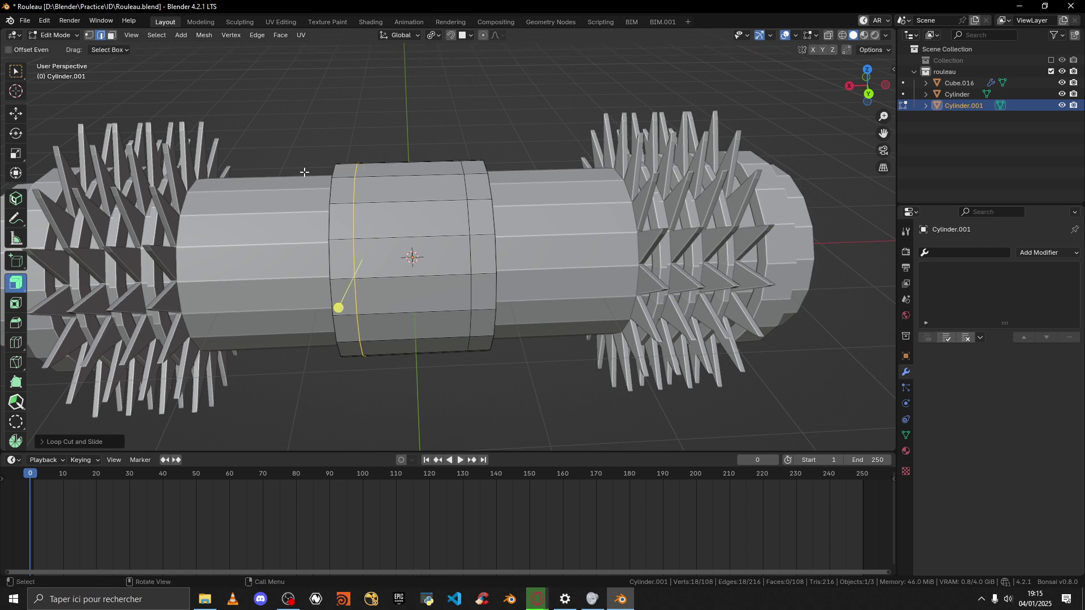
Step: Select the narrow face loops at both ends of the sleeve and extrude them outward along normals as raised rims
{"action": "left_click", "coordinate": [112, 36]}
{"action": "left_click", "coordinate": [346, 204], "text": "alt"}
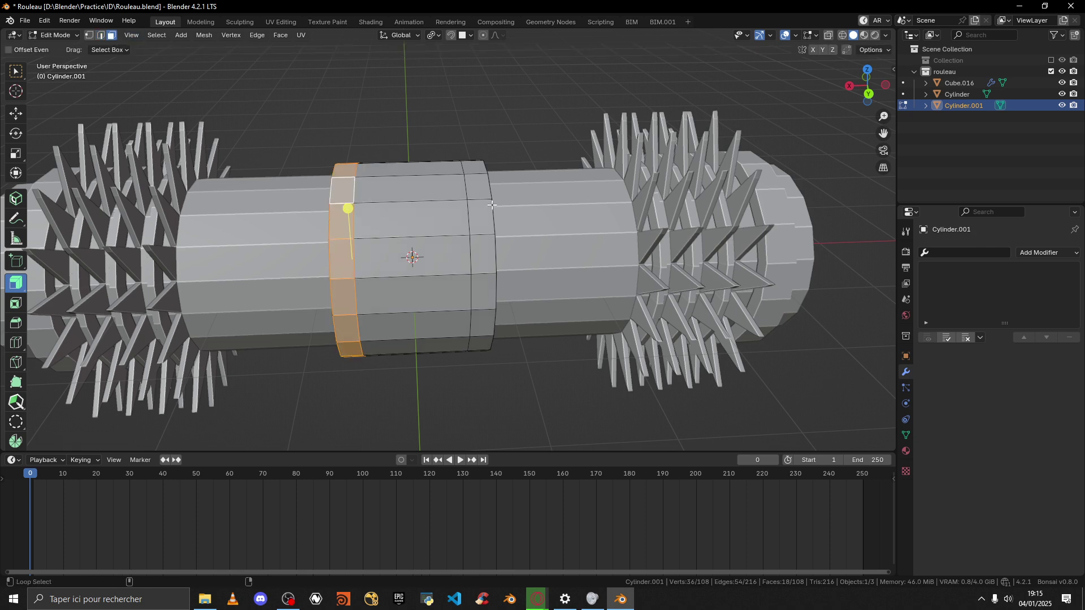
{"action": "left_click", "coordinate": [482, 201], "text": "alt+shift"}
{"action": "middle_click_drag", "start_coordinate": [465, 279], "coordinate": [446, 286]}
{"action": "left_click_drag", "start_coordinate": [457, 289], "coordinate": [455, 287]}
{"action": "middle_click_drag", "start_coordinate": [455, 287], "coordinate": [505, 312]}
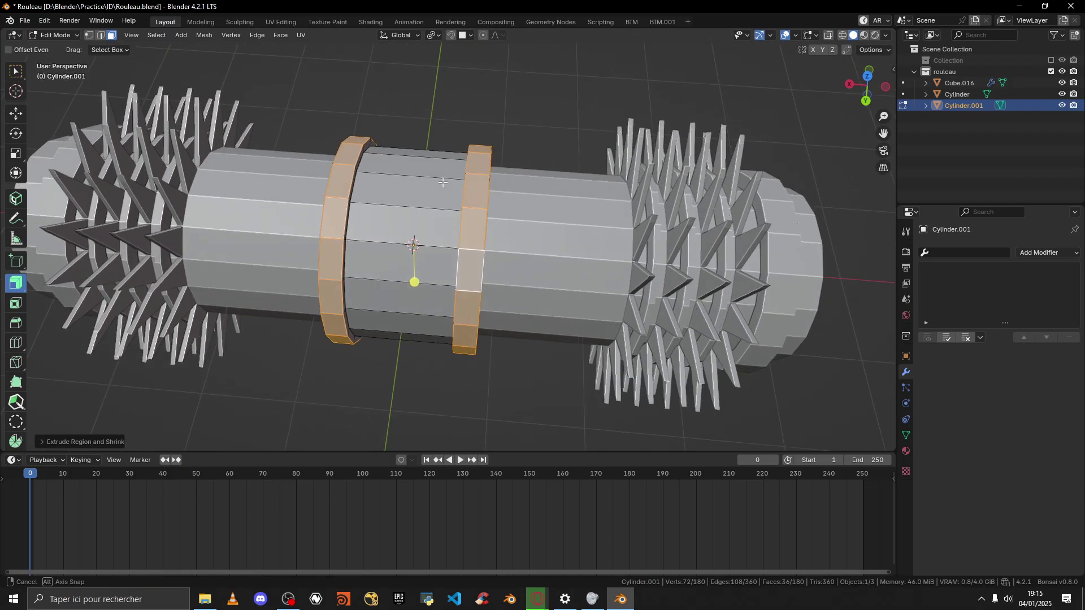
Step: Select the topmost face of each raised rim in top view and inset both faces
{"action": "left_click", "coordinate": [868, 78]}
{"action": "middle_click_drag", "start_coordinate": [571, 151], "coordinate": [492, 122], "text": "shift"}
{"action": "middle_click_drag", "start_coordinate": [610, 185], "coordinate": [482, 105]}
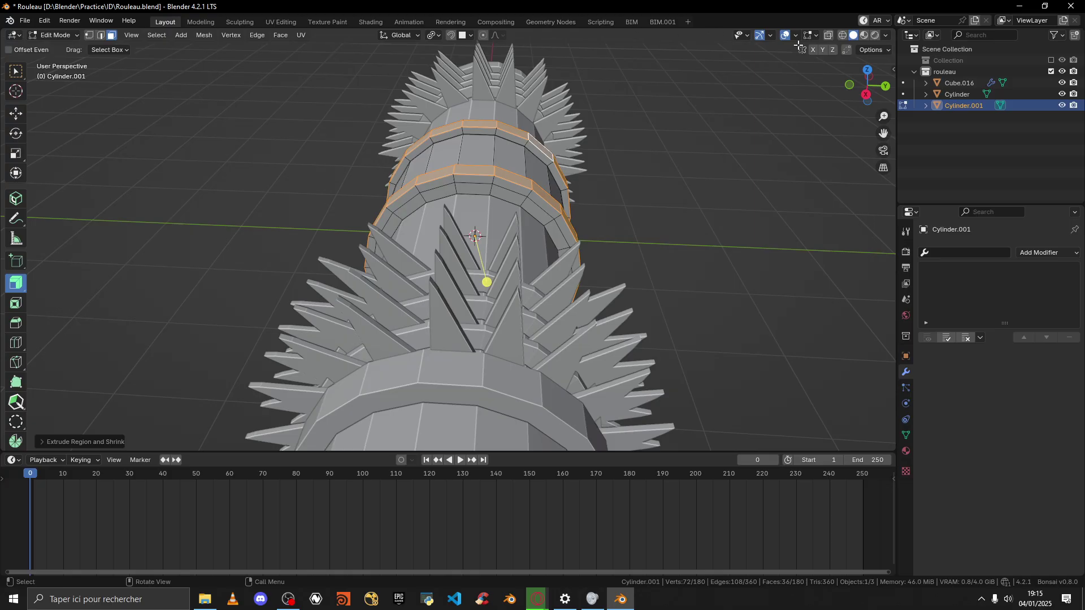
{"action": "left_click", "coordinate": [867, 69]}
{"action": "left_click", "coordinate": [348, 212]}
{"action": "left_click", "coordinate": [464, 219], "text": "shift"}
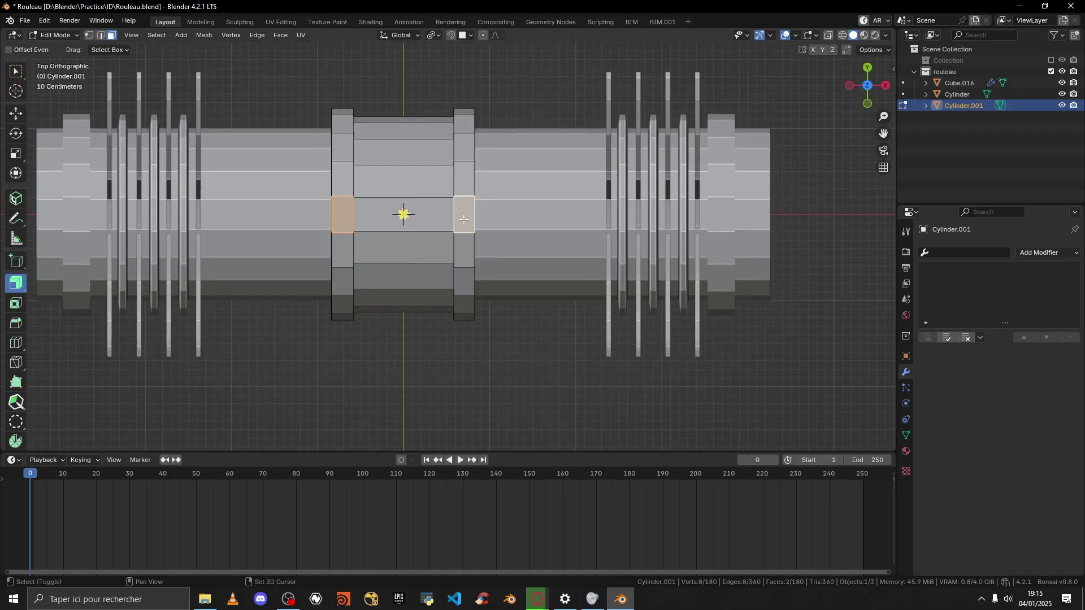
{"action": "key", "text": "i"}
{"action": "left_click", "coordinate": [570, 152]}
Step: Raise the two inset faces along Z and scale them along Y into small, roughly square tops
{"action": "middle_click_drag", "start_coordinate": [503, 155], "coordinate": [475, 82]}
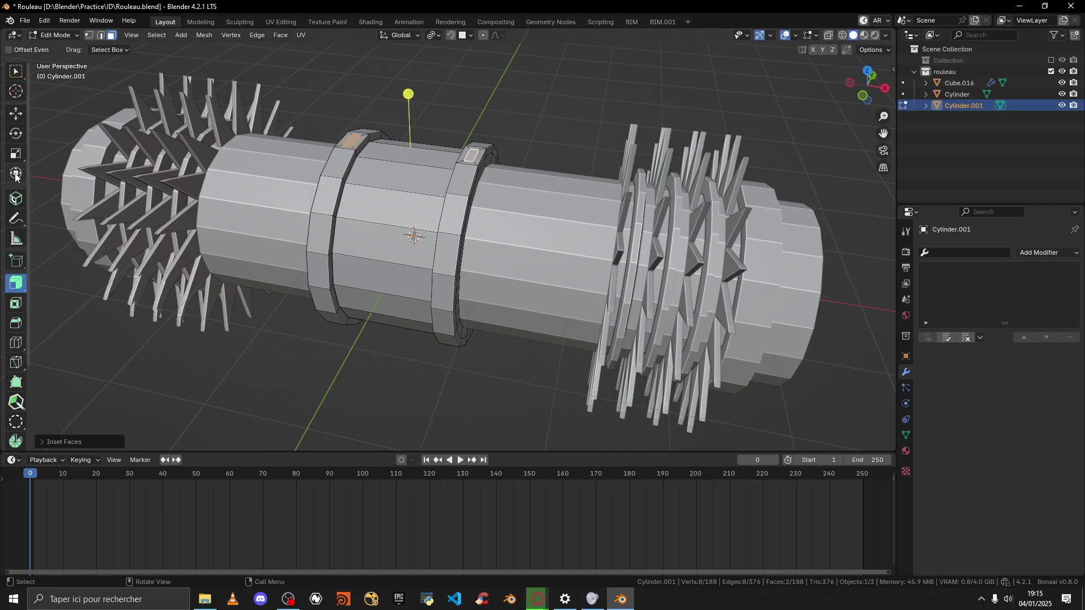
{"action": "left_click", "coordinate": [16, 118]}
{"action": "left_click_drag", "start_coordinate": [406, 106], "coordinate": [405, 95]}
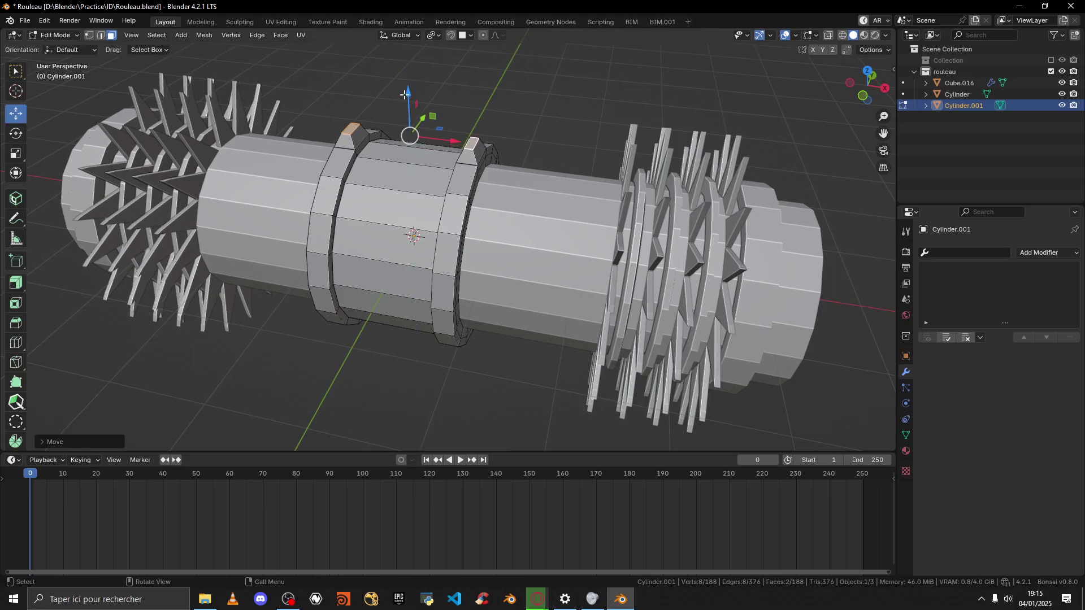
{"action": "middle_click_drag", "start_coordinate": [381, 121], "coordinate": [387, 172], "text": "shift"}
{"action": "middle_click_drag", "start_coordinate": [387, 172], "coordinate": [408, 228]}
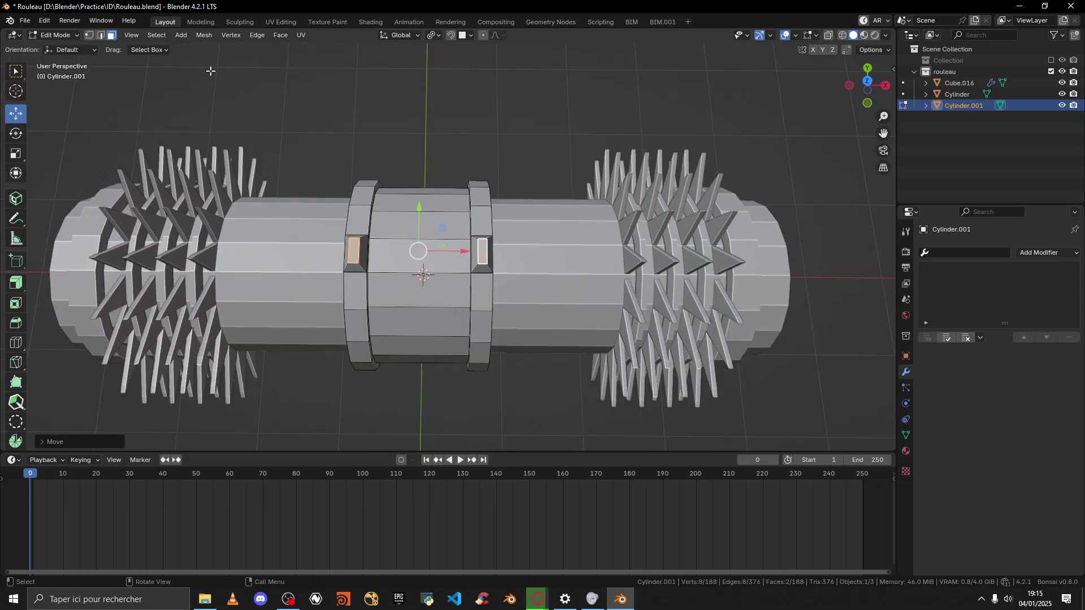
{"action": "left_click", "coordinate": [16, 154]}
{"action": "left_click_drag", "start_coordinate": [419, 208], "coordinate": [399, 238]}
Step: Inset the two raised square faces again and extrude them slightly downward to form shallow recesses
{"action": "left_click", "coordinate": [868, 85]}
{"action": "scroll", "coordinate": [415, 249], "scroll_direction": "up", "scroll_amount": 3}
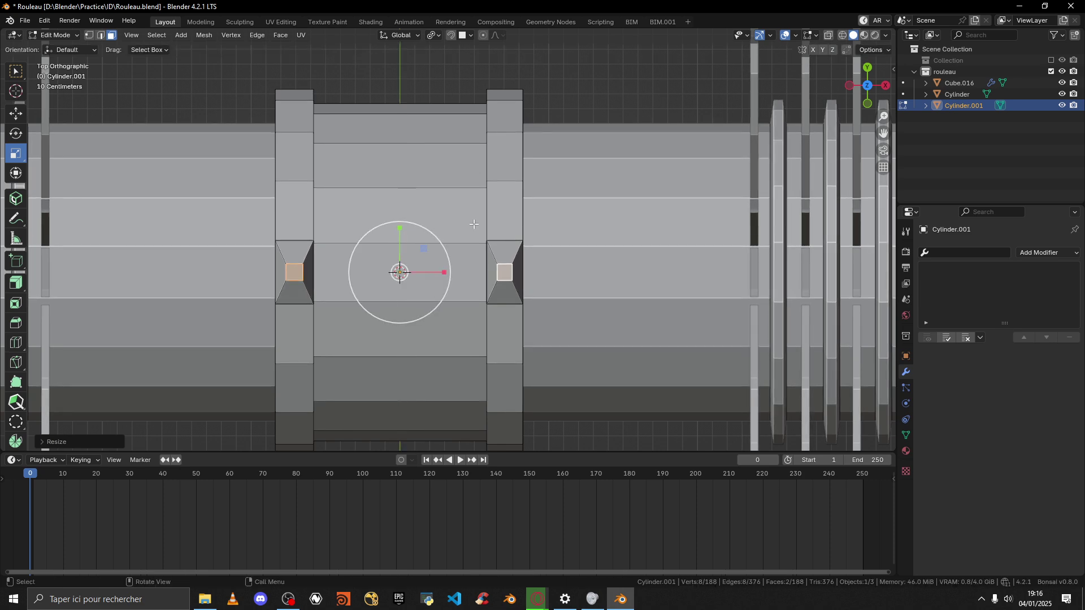
{"action": "key", "text": "i"}
{"action": "left_click", "coordinate": [600, 170]}
{"action": "middle_click_drag", "start_coordinate": [601, 171], "coordinate": [502, 151]}
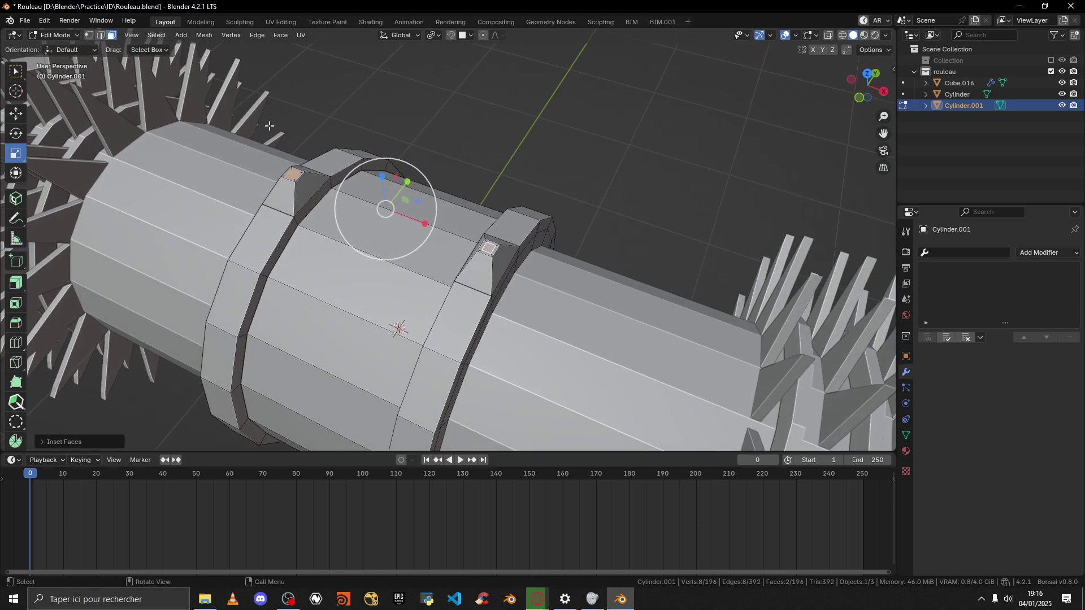
{"action": "left_click", "coordinate": [17, 289]}
{"action": "left_click", "coordinate": [79, 289]}
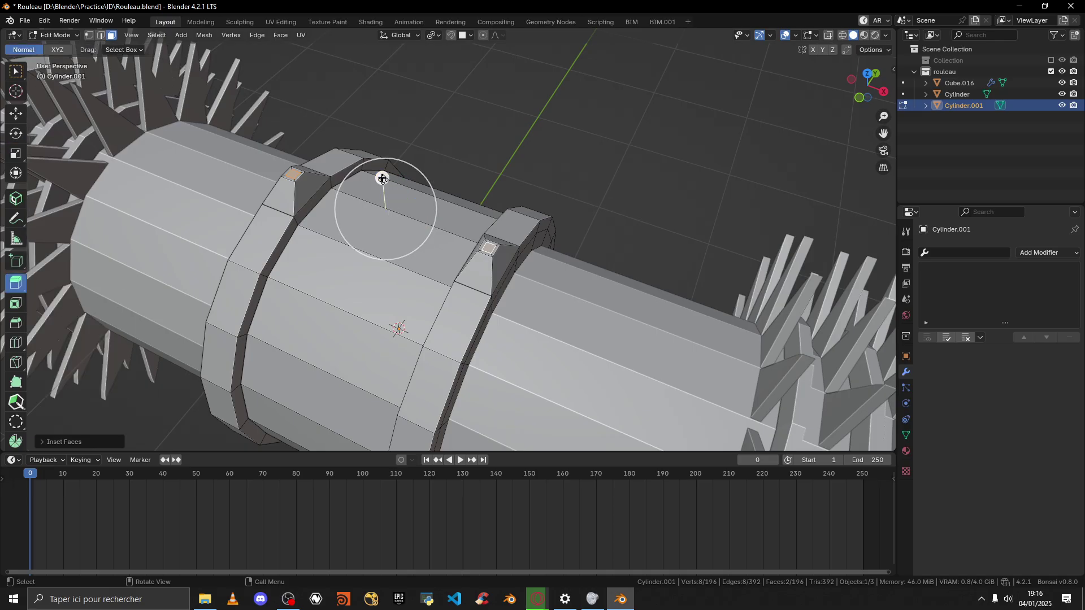
{"action": "left_click_drag", "start_coordinate": [383, 177], "coordinate": [385, 185]}
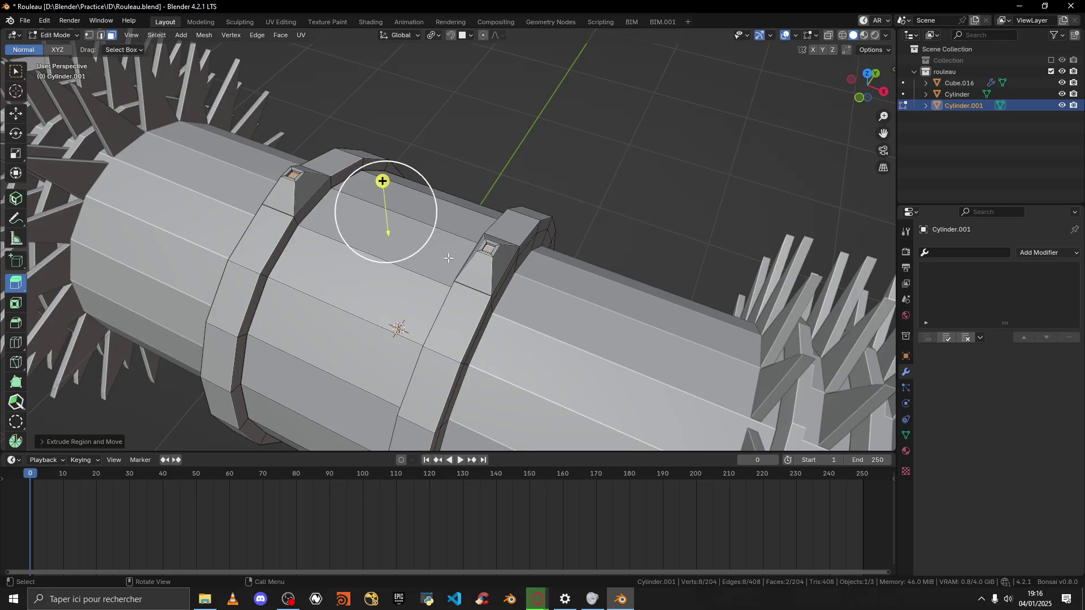
Step: Duplicate the two selected recess faces in place, separate them into their own object, and return to Object Mode
{"action": "key", "text": "shift+d"}
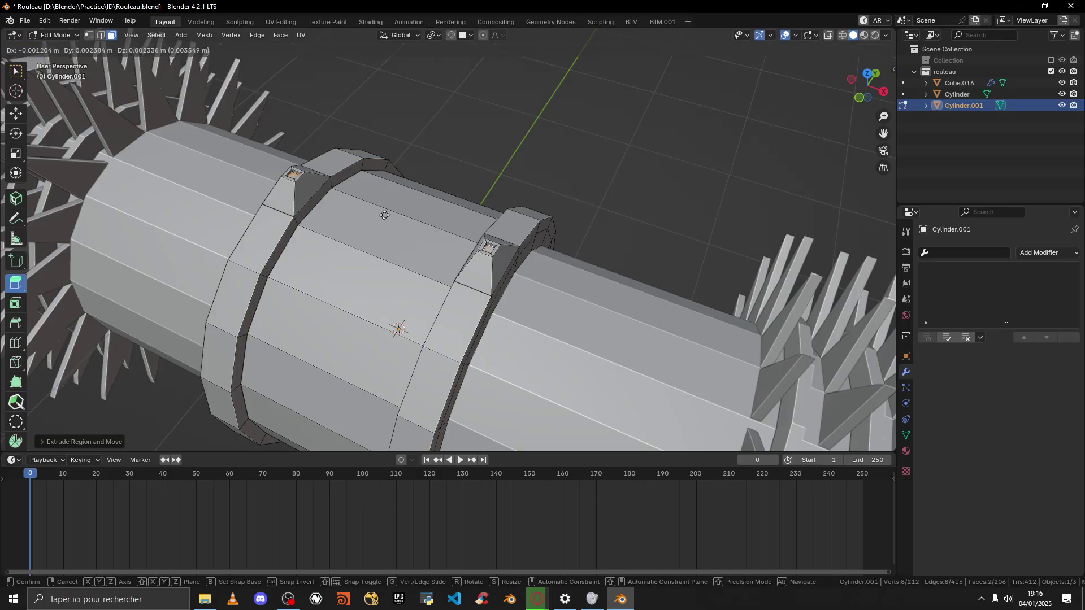
{"action": "right_click", "coordinate": [385, 215]}
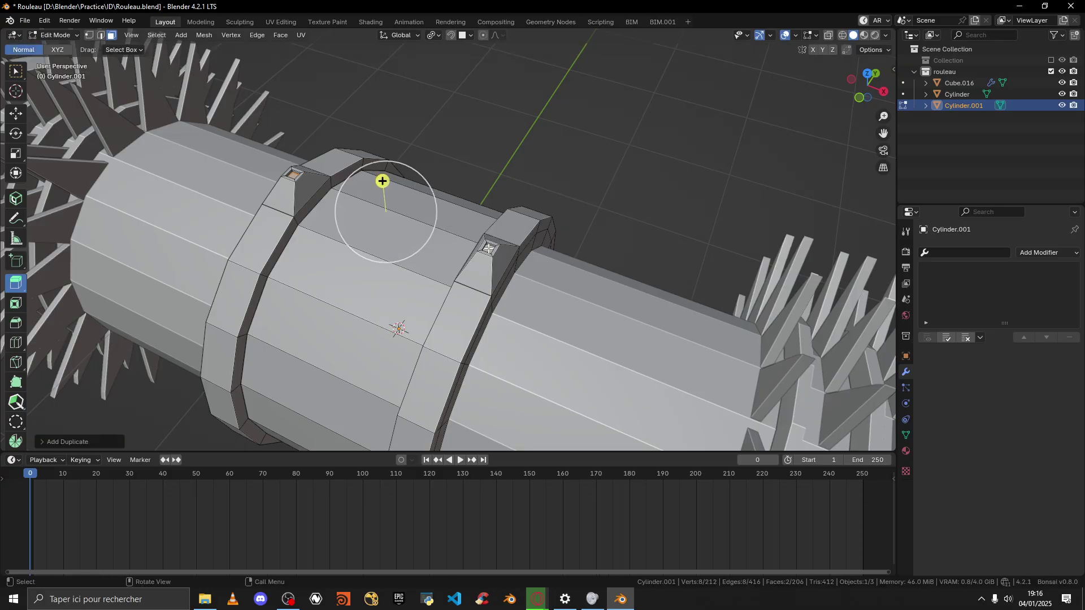
{"action": "key", "text": "ctrl+f"}
{"action": "mouse_move", "coordinate": [452, 426]}
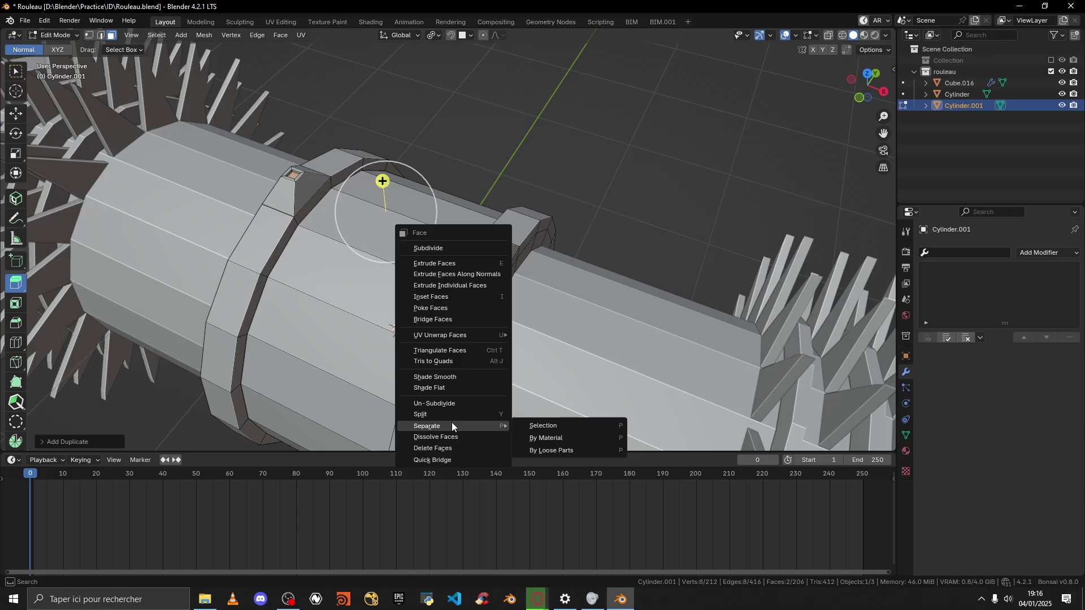
{"action": "left_click", "coordinate": [531, 428]}
{"action": "left_click", "coordinate": [66, 38]}
{"action": "left_click", "coordinate": [70, 49]}
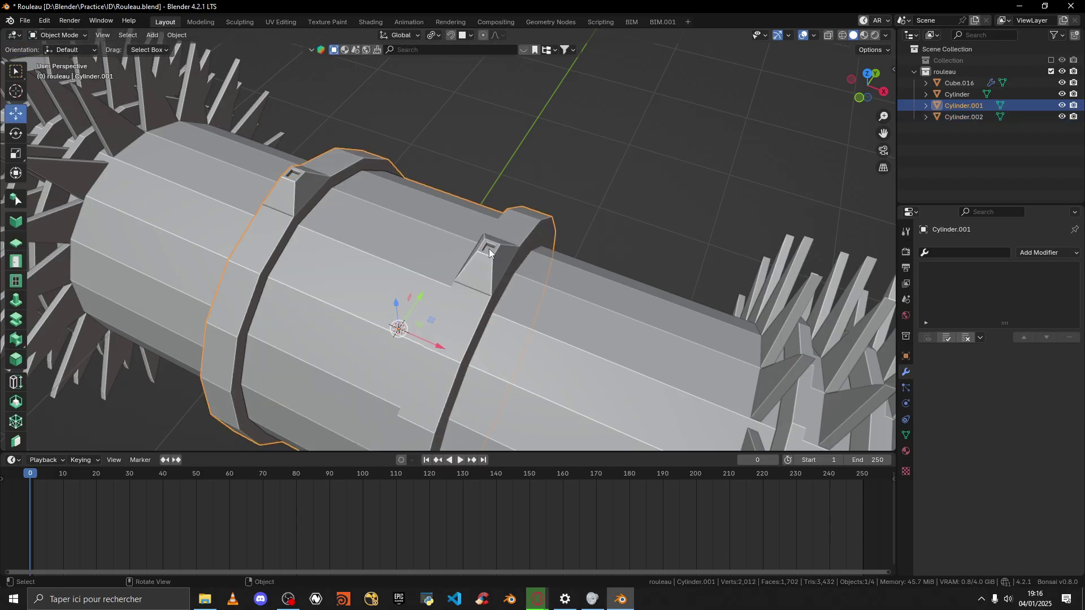
Step: Edit the separated object, select its two small square faces, and extrude them straight up into long thin ropes
{"action": "left_click", "coordinate": [965, 117]}
{"action": "middle_click_drag", "start_coordinate": [341, 230], "coordinate": [382, 212]}
{"action": "scroll", "coordinate": [413, 167], "scroll_direction": "down", "scroll_amount": 3}
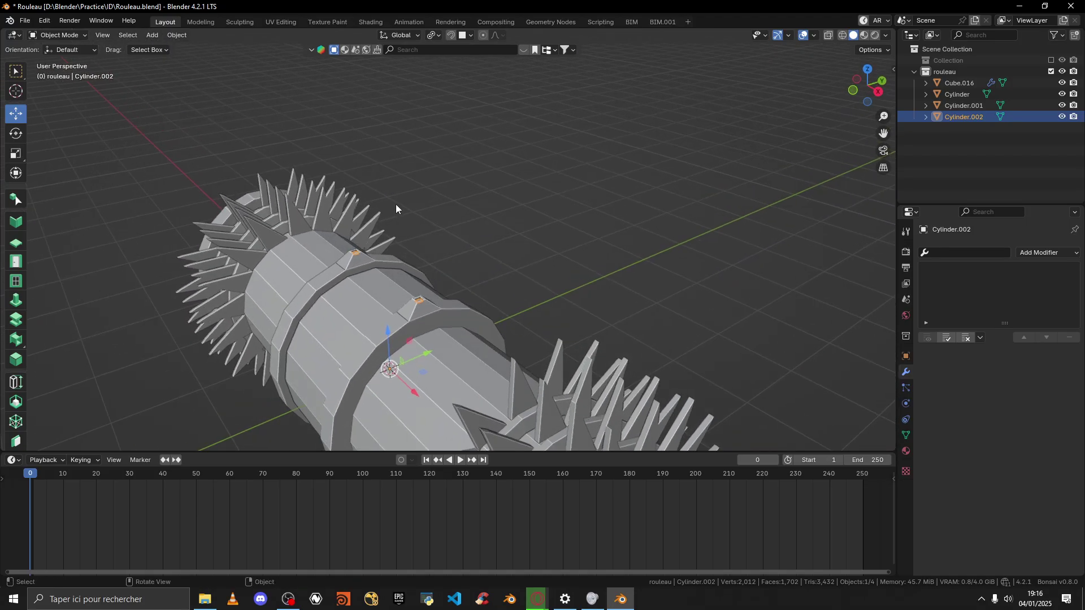
{"action": "key", "text": "Tab"}
{"action": "left_click", "coordinate": [878, 93]}
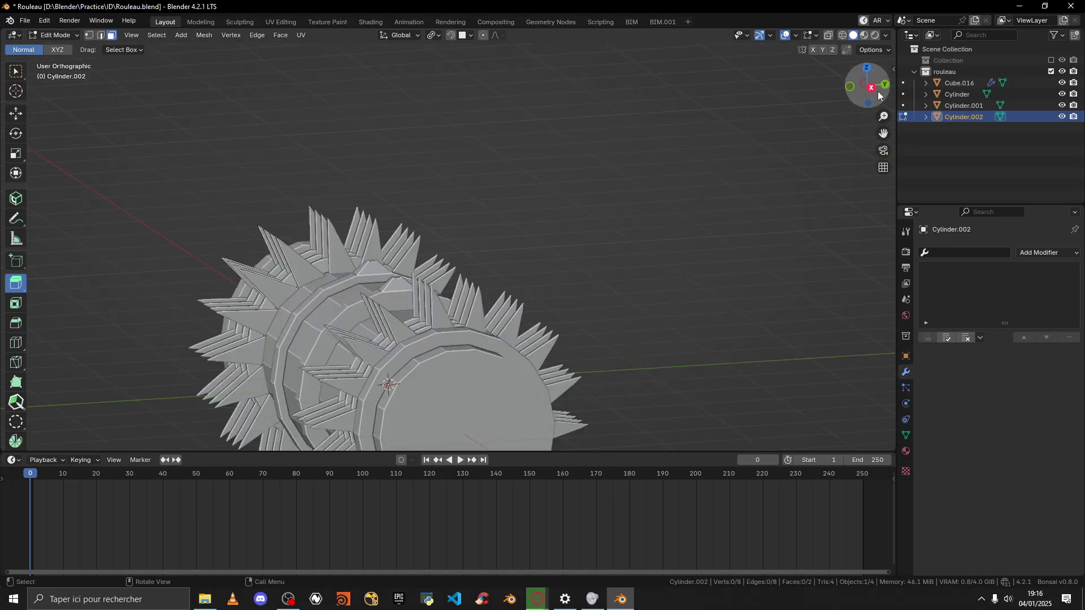
{"action": "middle_click_drag", "start_coordinate": [386, 224], "coordinate": [383, 268]}
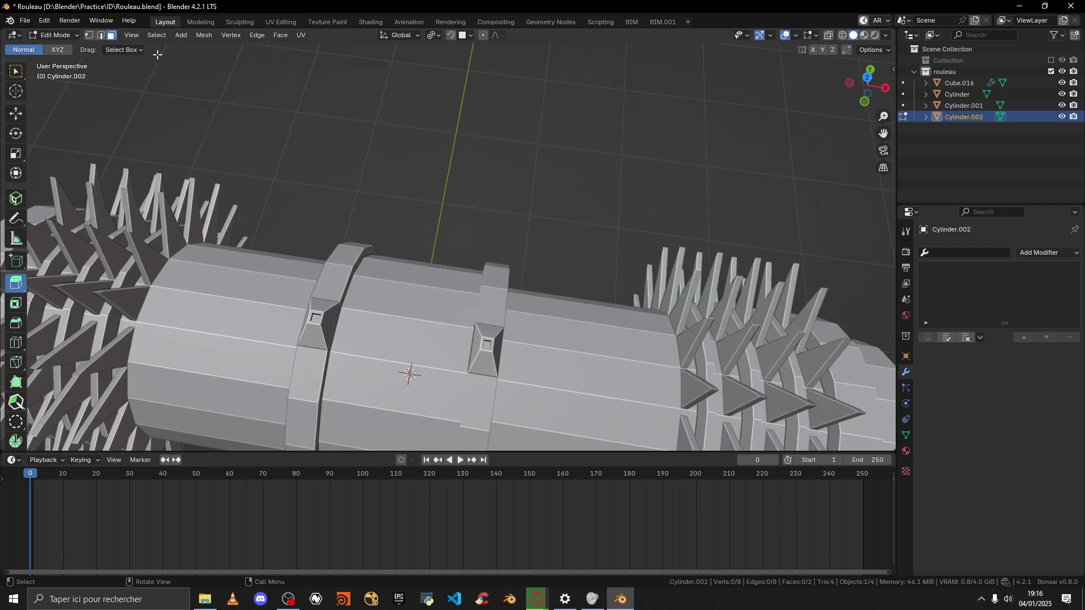
{"action": "left_click", "coordinate": [317, 319]}
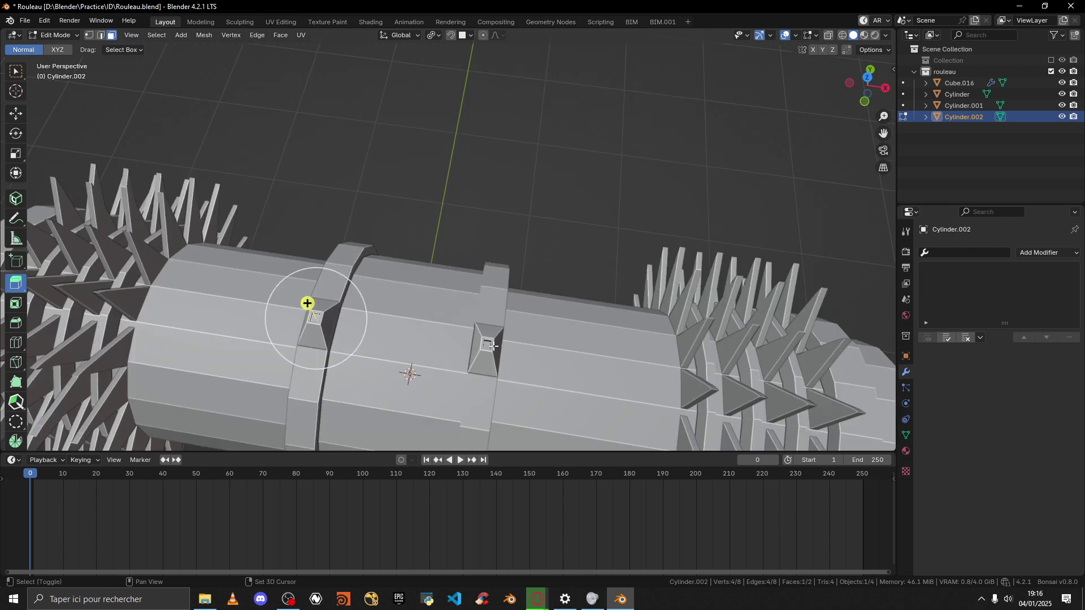
{"action": "left_click", "coordinate": [488, 345], "text": "shift"}
{"action": "middle_click_drag", "start_coordinate": [581, 246], "coordinate": [511, 177]}
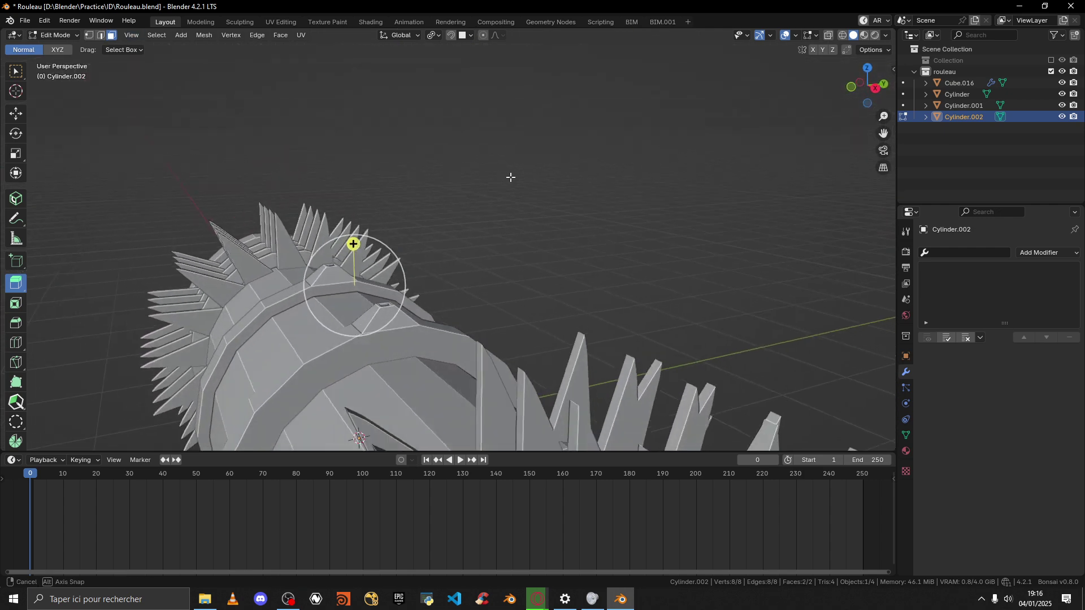
{"action": "left_click_drag", "start_coordinate": [354, 244], "coordinate": [377, 359]}
{"action": "right_click", "coordinate": [365, 241]}
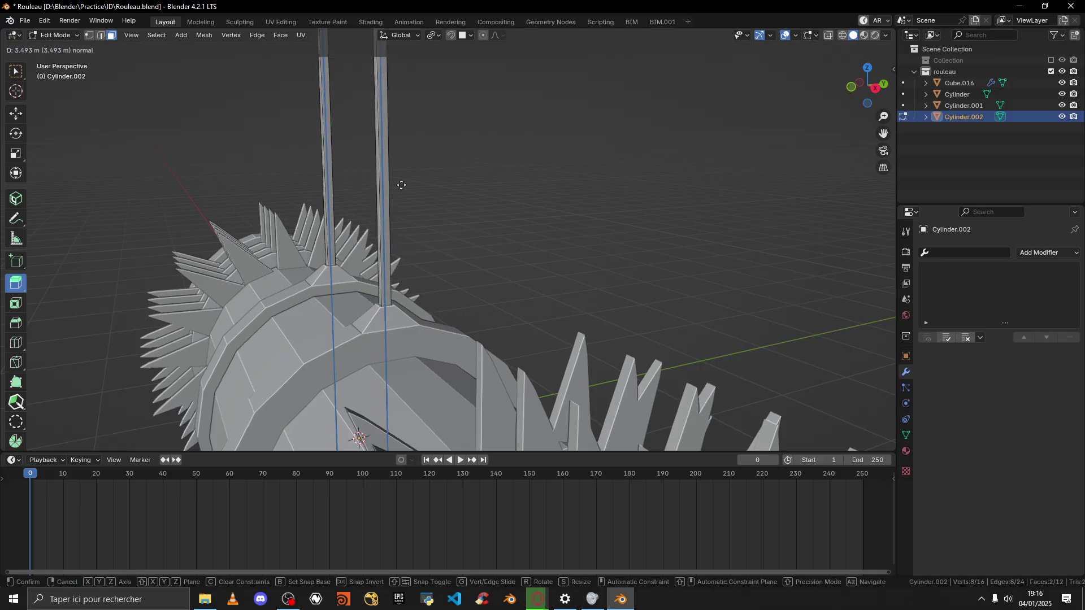
{"action": "left_click_drag", "start_coordinate": [402, 185], "coordinate": [409, 126]}
{"action": "scroll", "coordinate": [461, 150], "scroll_direction": "down", "scroll_amount": 6}
{"action": "middle_click_drag", "start_coordinate": [470, 164], "coordinate": [449, 154]}
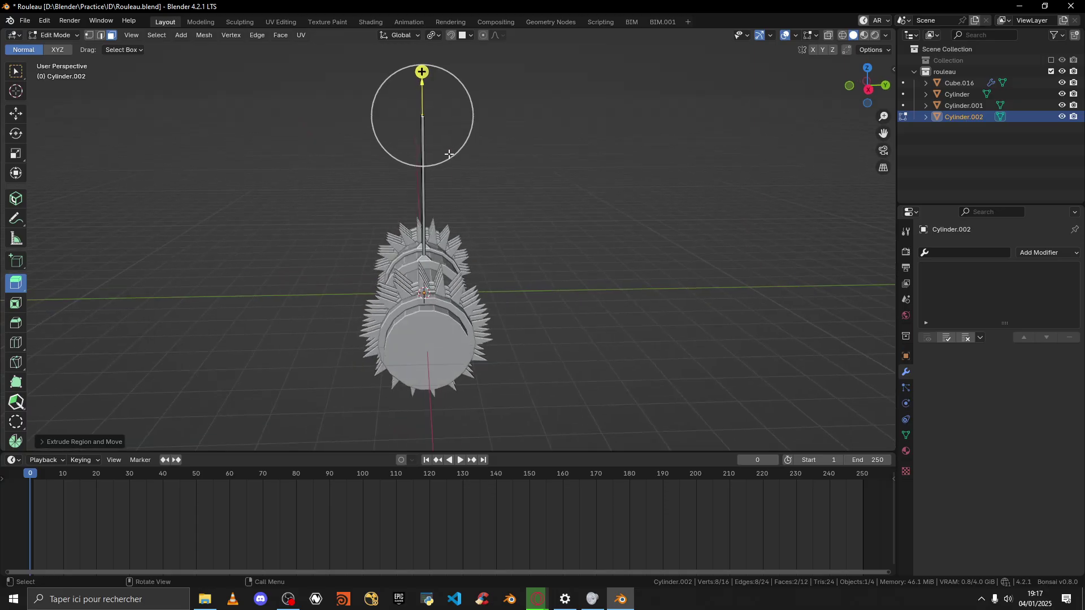
Step: Move the top faces of both ropes higher along Z to lengthen them, and return to Object Mode
{"action": "left_click", "coordinate": [17, 114]}
{"action": "middle_click_drag", "start_coordinate": [323, 204], "coordinate": [369, 381]}
{"action": "middle_click_drag", "start_coordinate": [480, 358], "coordinate": [465, 318]}
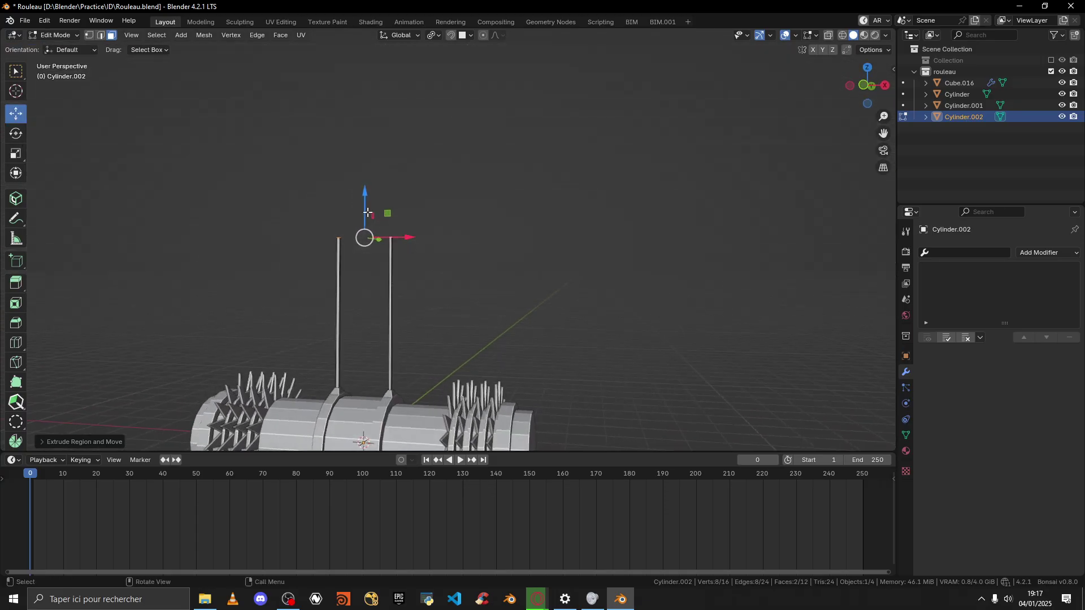
{"action": "left_click_drag", "start_coordinate": [365, 196], "coordinate": [366, 125]}
{"action": "middle_click_drag", "start_coordinate": [458, 207], "coordinate": [492, 247]}
{"action": "middle_click_drag", "start_coordinate": [529, 208], "coordinate": [480, 262], "text": "shift"}
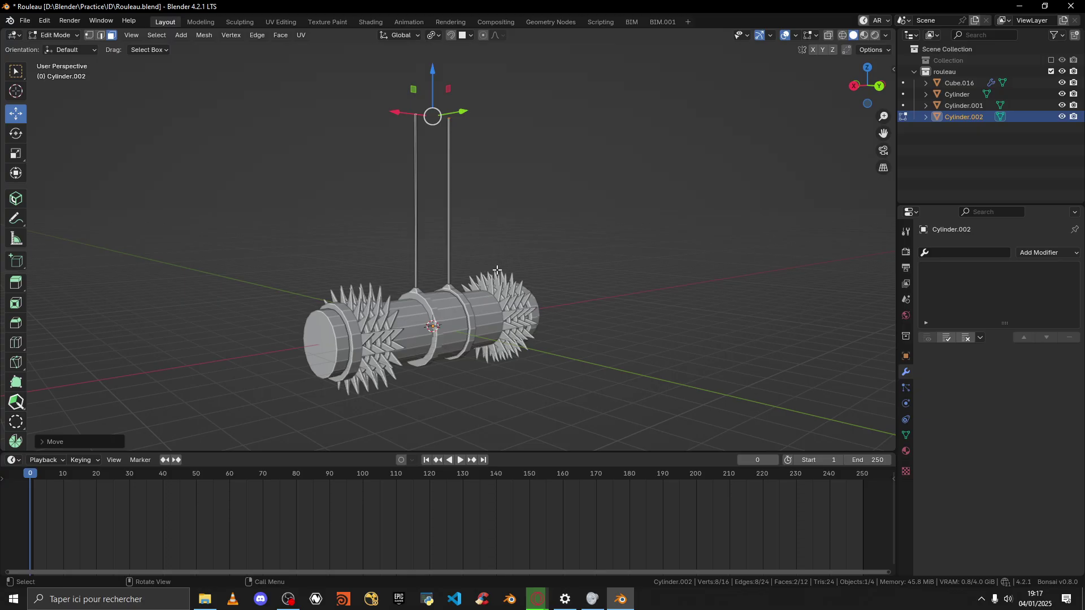
{"action": "scroll", "coordinate": [421, 215], "scroll_direction": "up", "scroll_amount": 2}
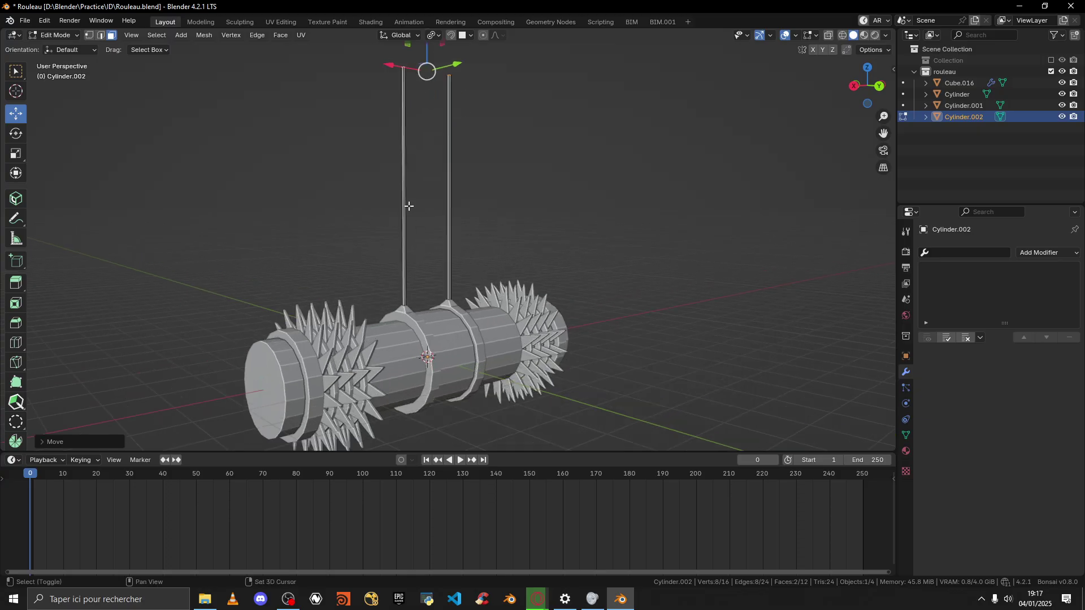
{"action": "middle_click_drag", "start_coordinate": [407, 206], "coordinate": [441, 245], "text": "shift"}
{"action": "left_click", "coordinate": [53, 37]}
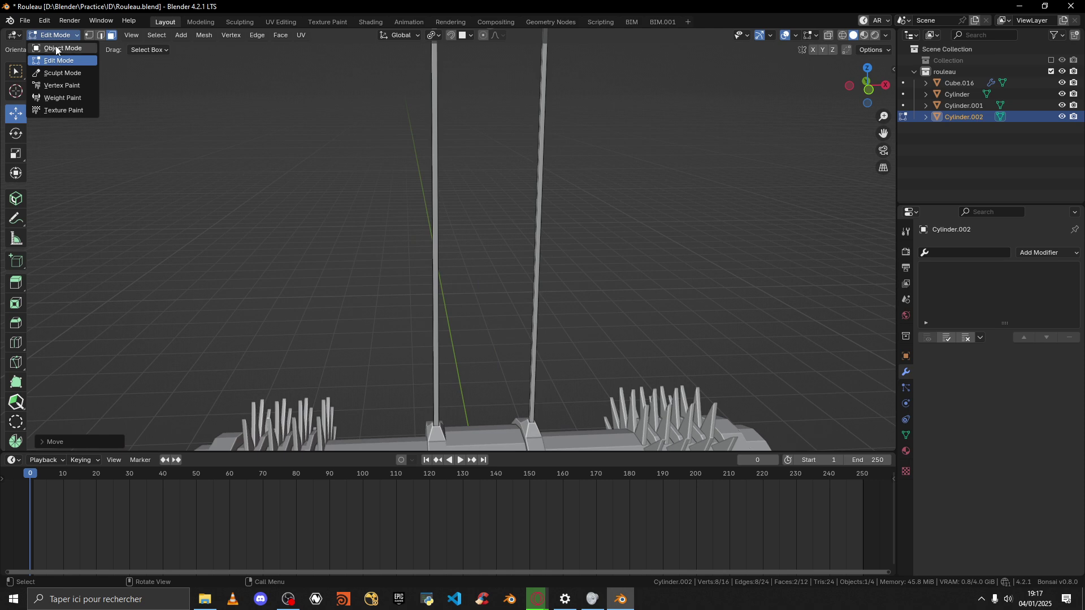
{"action": "left_click", "coordinate": [56, 50]}
{"action": "scroll", "coordinate": [418, 271], "scroll_direction": "down", "scroll_amount": 3}
{"action": "middle_click_drag", "start_coordinate": [559, 387], "coordinate": [452, 276], "text": "shift"}
{"action": "middle_click_drag", "start_coordinate": [452, 276], "coordinate": [407, 280]}
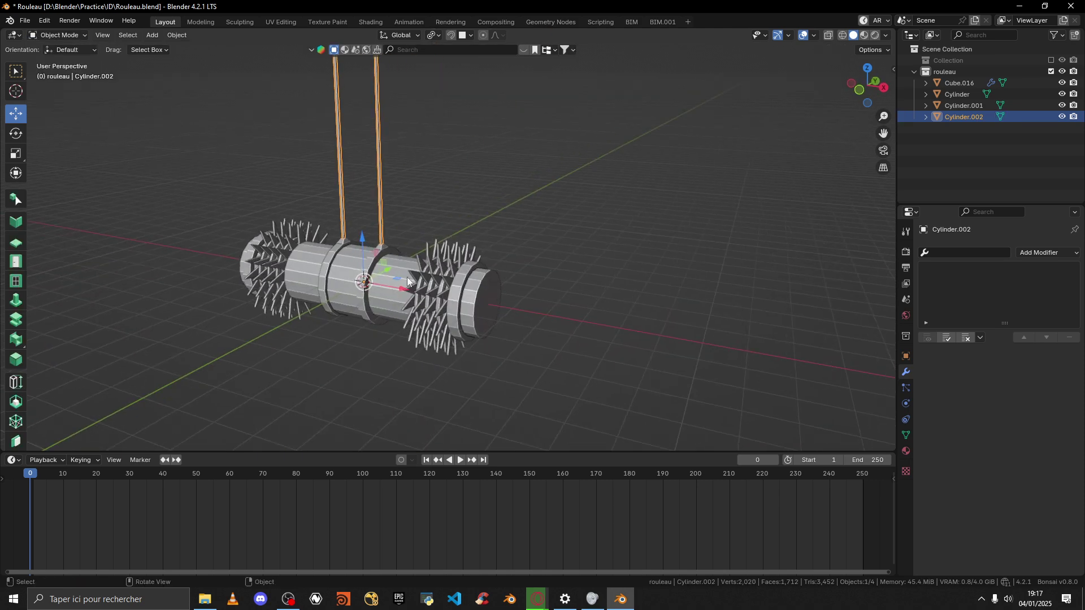
Step: Rename the spike ring object as Lameuh and the central sleeve object as suporter$
{"action": "left_click", "coordinate": [449, 275]}
{"action": "double_click", "coordinate": [955, 82]}
{"action": "type", "text": "Lameuh"}
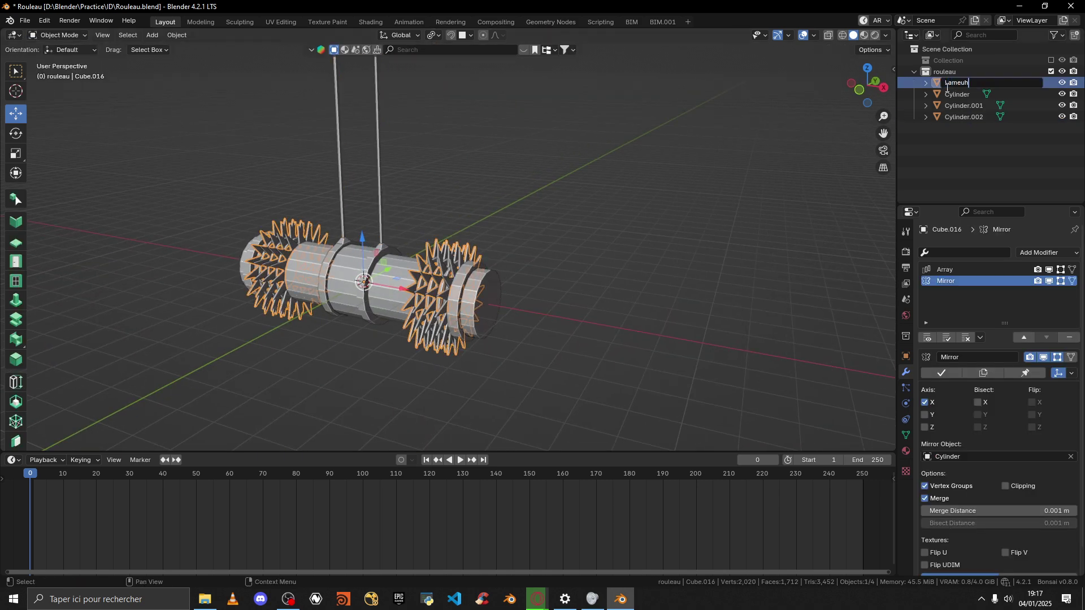
{"action": "key", "text": "Return"}
{"action": "double_click", "coordinate": [948, 95]}
{"action": "type", "text": "suporter$"}
{"action": "key", "text": "Return"}
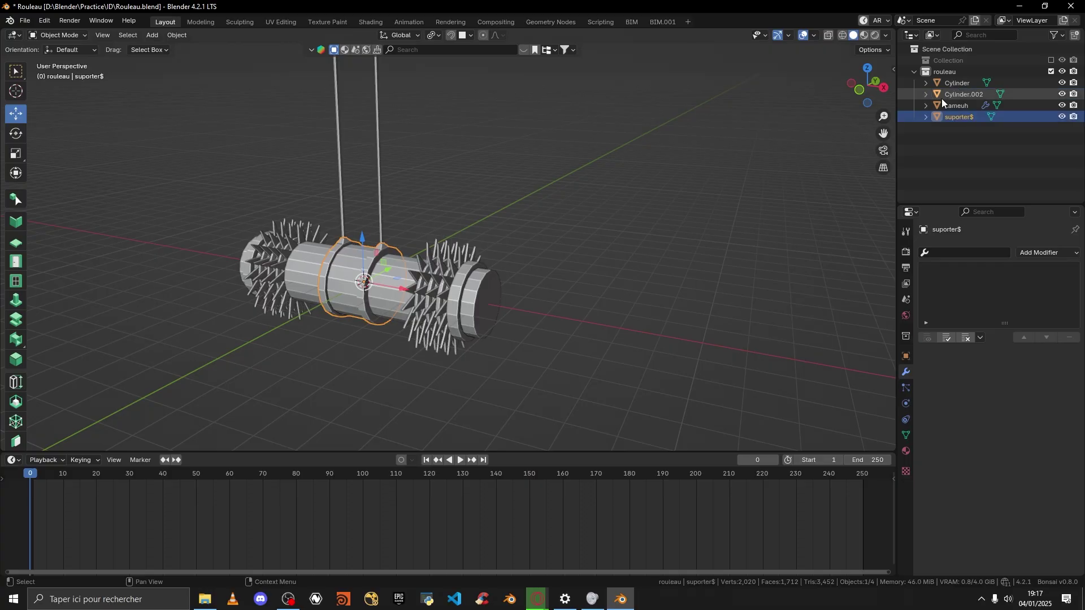
Step: Rename the rope object as cordage and the main cylinder as buche
{"action": "double_click", "coordinate": [959, 97]}
{"action": "type", "text": "cordage"}
{"action": "key", "text": "Return"}
{"action": "double_click", "coordinate": [961, 96]}
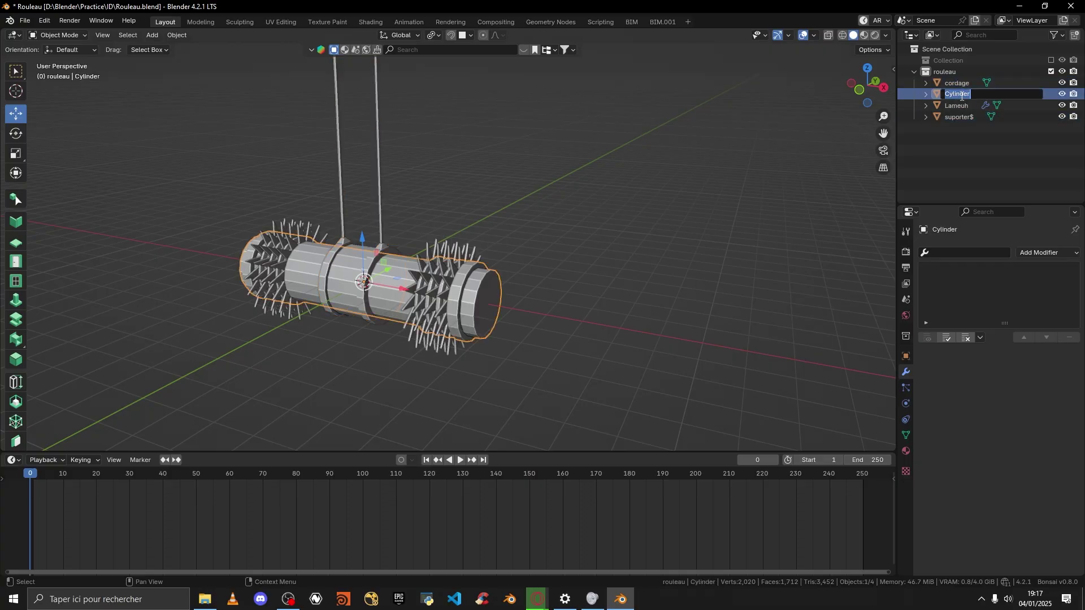
{"action": "type", "text": "buche"}
{"action": "key", "text": "Return"}
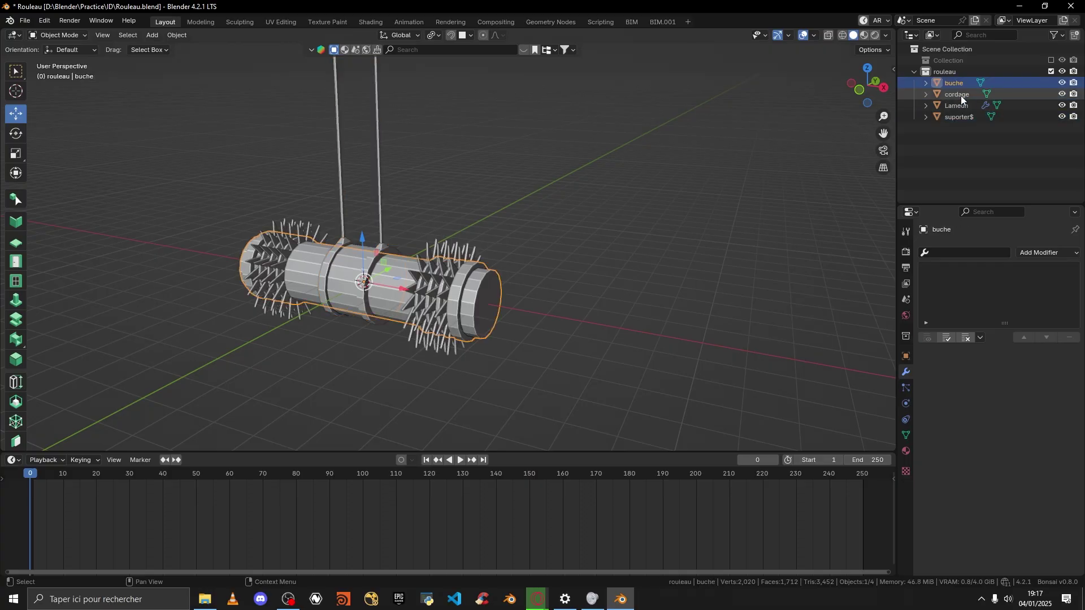
Step: Apply all transforms to the central sleeve and to the main cylinder
{"action": "middle_click_drag", "start_coordinate": [807, 79], "coordinate": [554, 206]}
{"action": "left_click", "coordinate": [459, 283]}
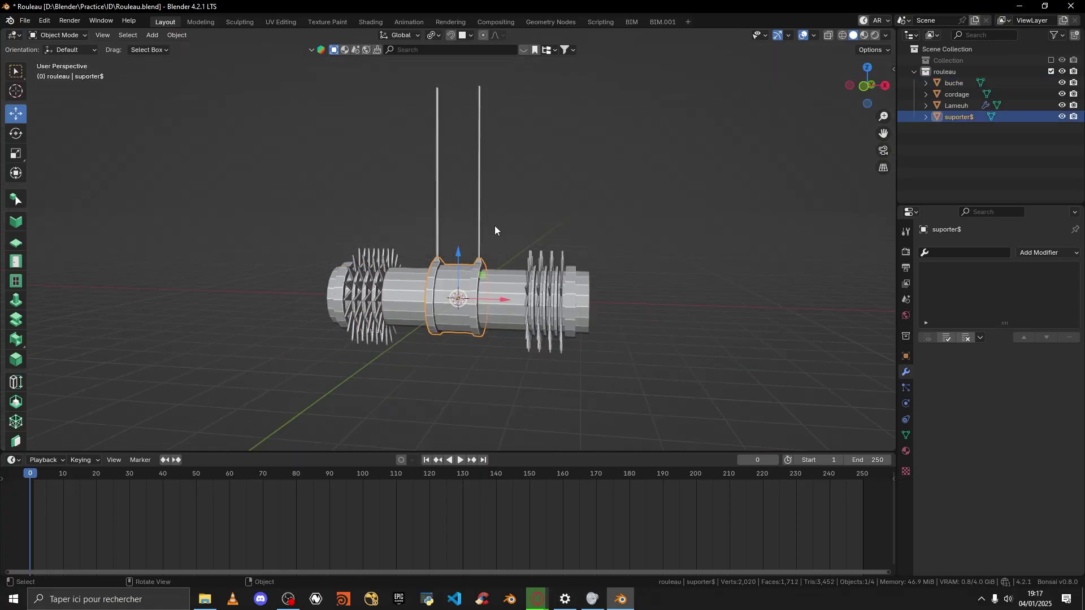
{"action": "key", "text": "ctrl+a"}
{"action": "left_click", "coordinate": [474, 226]}
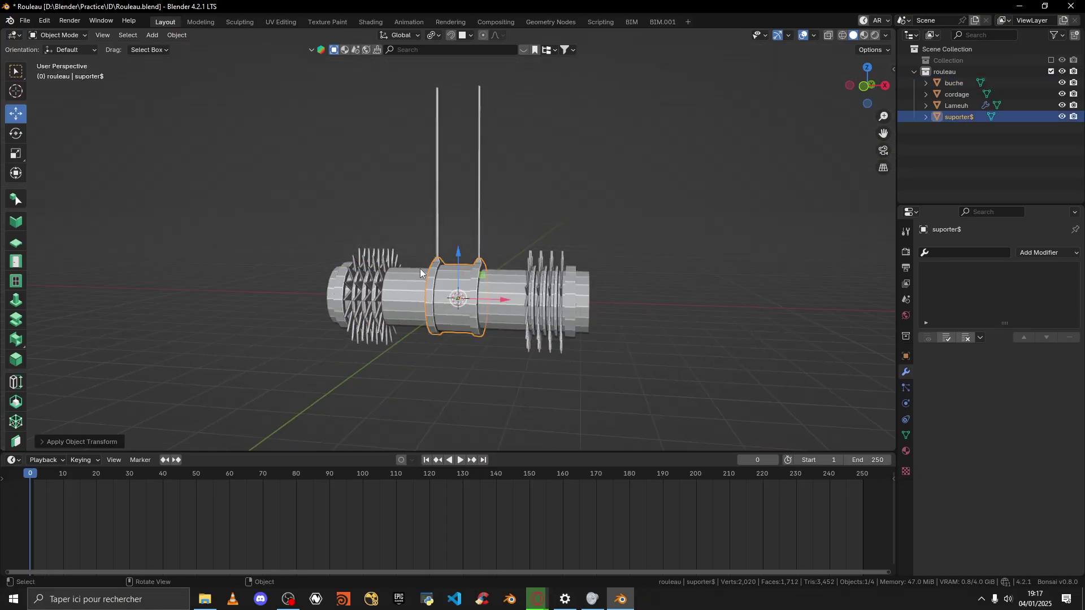
{"action": "left_click", "coordinate": [404, 287]}
{"action": "key", "text": "ctrl+a"}
{"action": "left_click", "coordinate": [405, 285]}
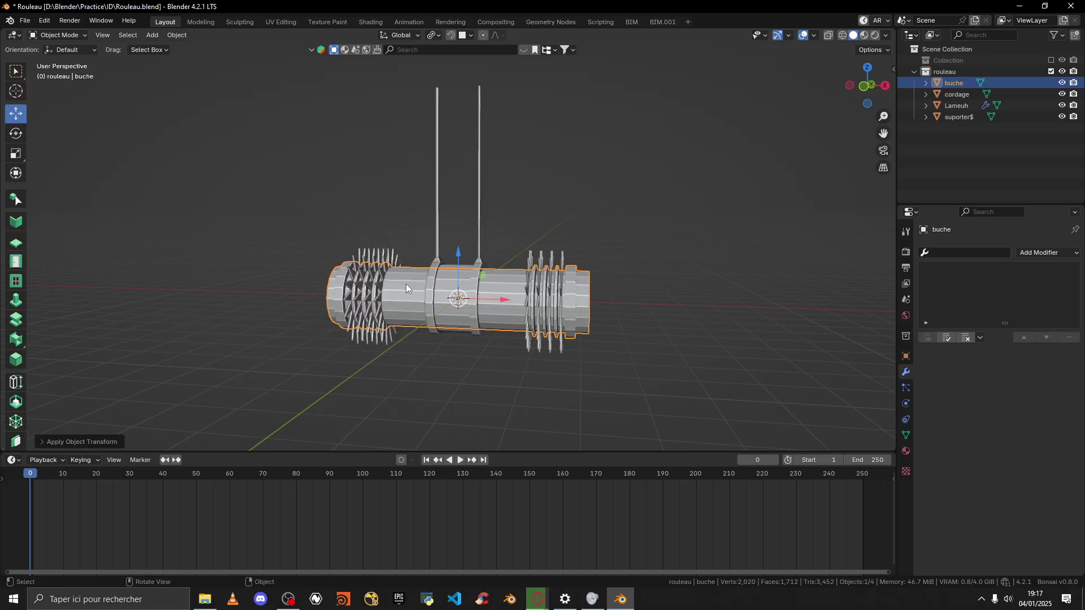
Step: Apply all transforms to the spike rings and to the two ropes
{"action": "left_click", "coordinate": [358, 283]}
{"action": "key", "text": "ctrl+a"}
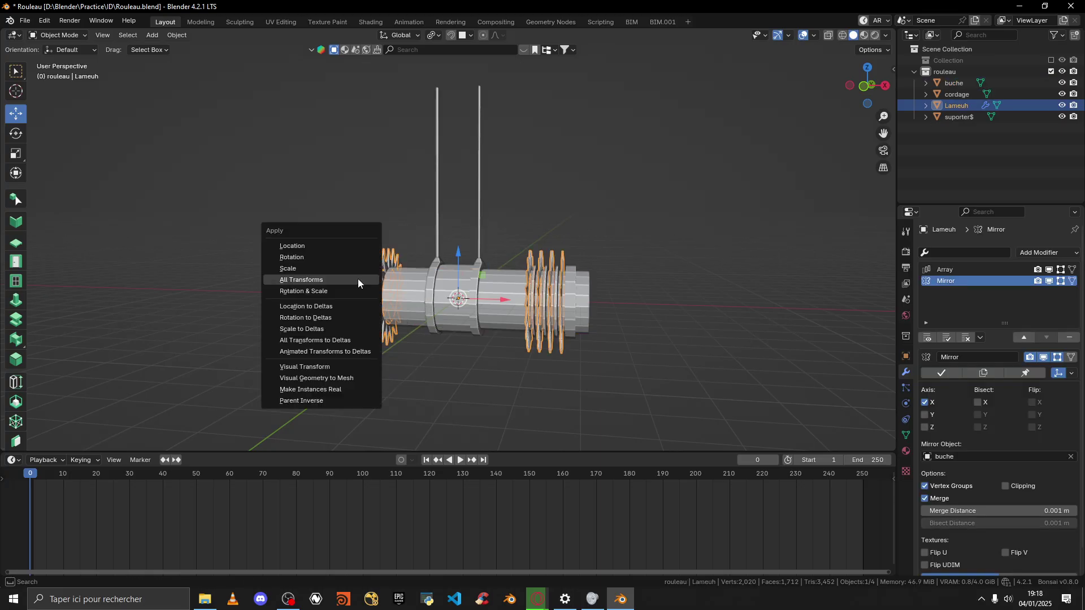
{"action": "left_click", "coordinate": [358, 279]}
{"action": "left_click", "coordinate": [439, 226]}
{"action": "middle_click_drag", "start_coordinate": [470, 153], "coordinate": [475, 216]}
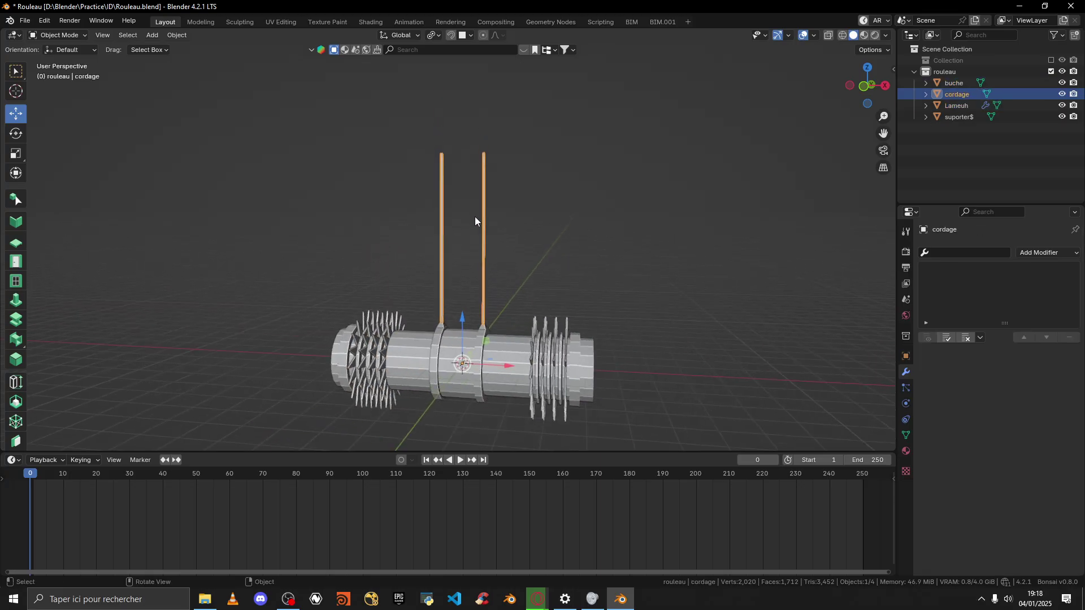
{"action": "key", "text": "ctrl+a"}
{"action": "left_click", "coordinate": [475, 217]}
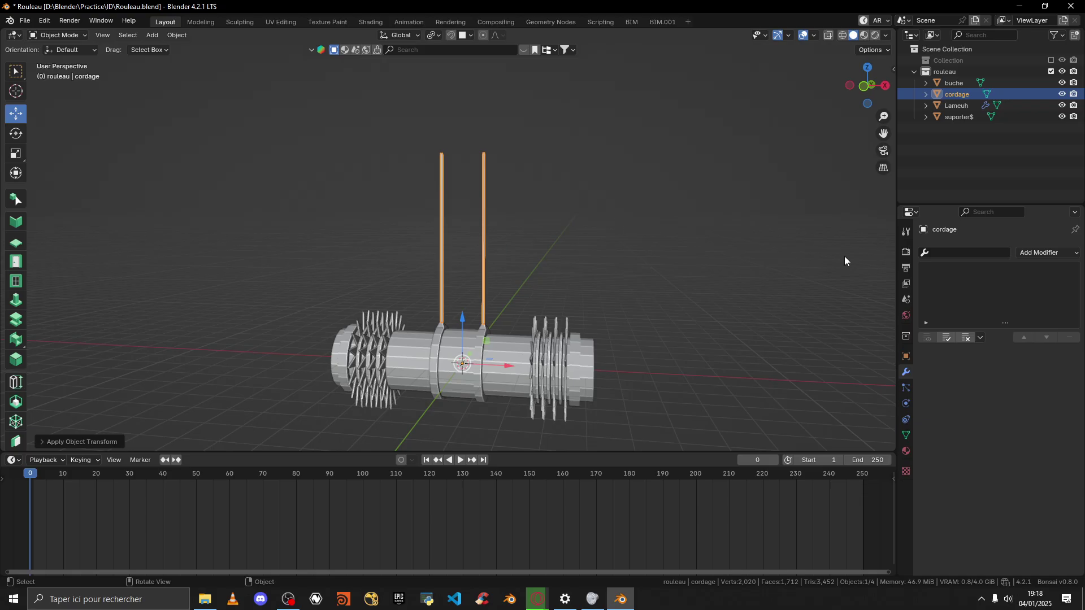
Step: In front view, restrict transforms to origins, move the cordage origin up along Z to the rope tops, and disable the restriction
{"action": "left_click", "coordinate": [863, 87]}
{"action": "middle_click_drag", "start_coordinate": [599, 216], "coordinate": [560, 171], "text": "shift"}
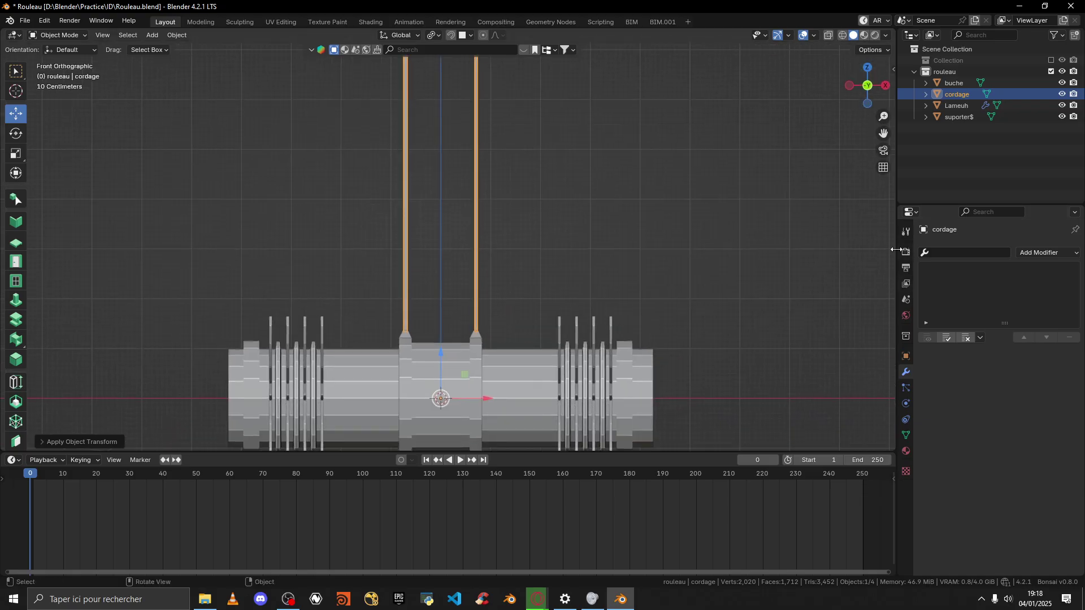
{"action": "left_click", "coordinate": [906, 230]}
{"action": "left_click", "coordinate": [1008, 247]}
{"action": "left_click", "coordinate": [1009, 259]}
{"action": "left_click", "coordinate": [997, 309]}
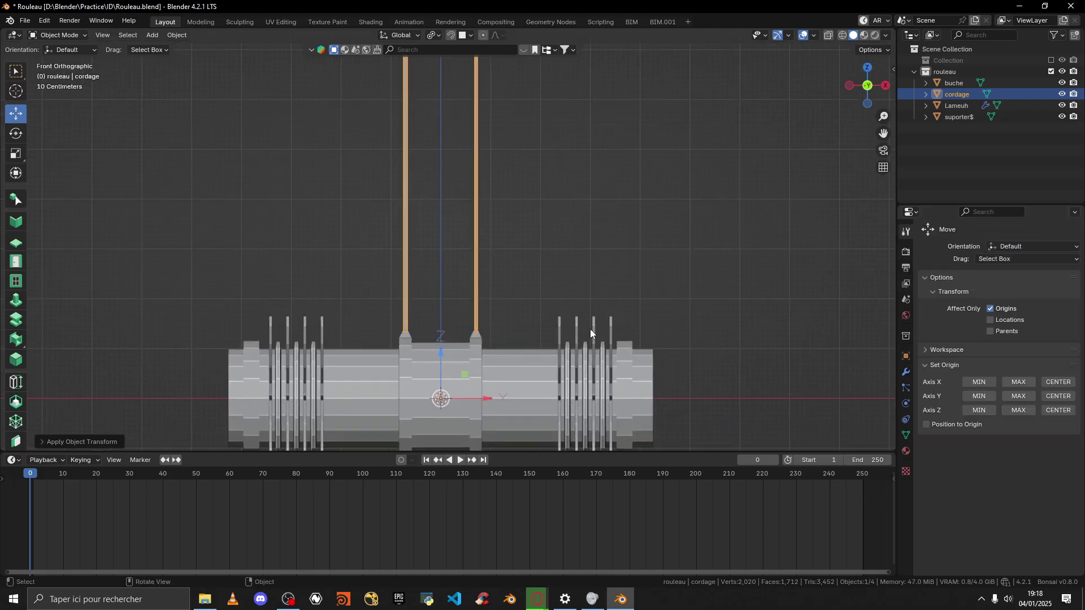
{"action": "left_click_drag", "start_coordinate": [442, 352], "coordinate": [464, 10]}
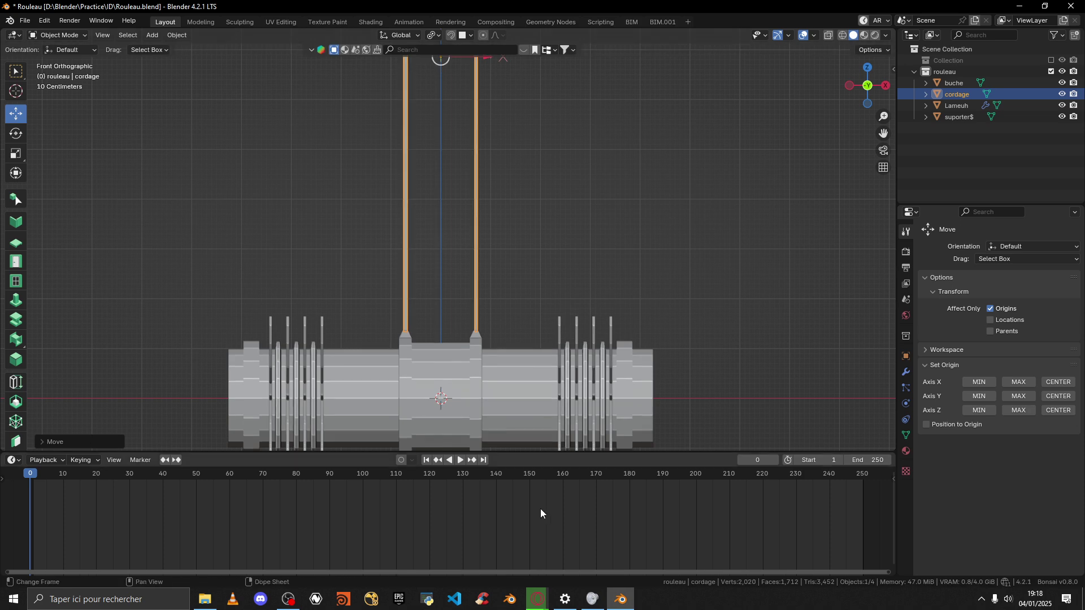
{"action": "middle_click_drag", "start_coordinate": [544, 218], "coordinate": [523, 368], "text": "shift"}
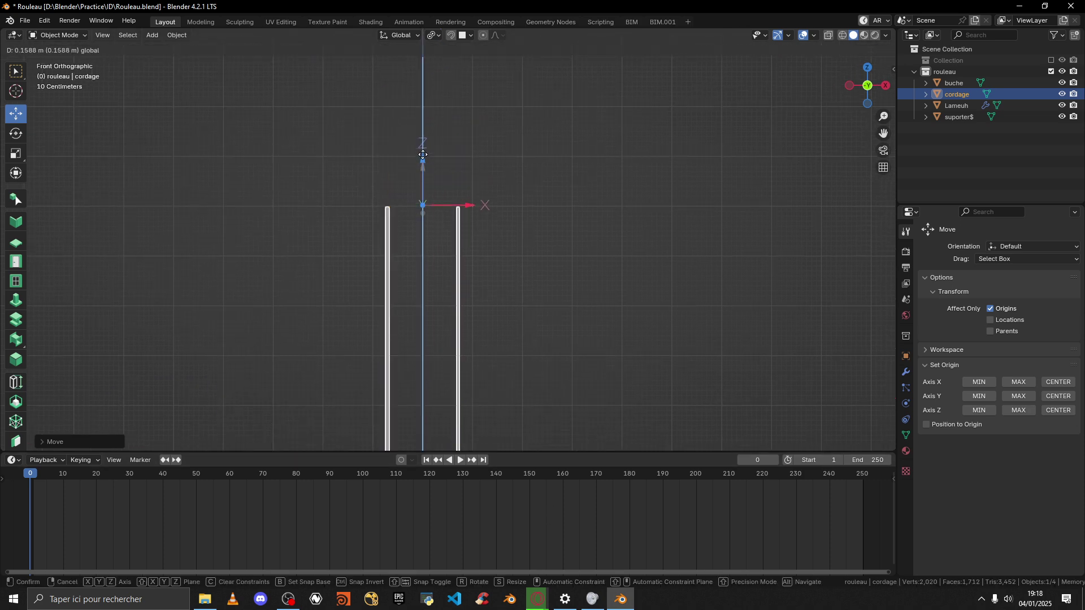
{"action": "left_click", "coordinate": [990, 309]}
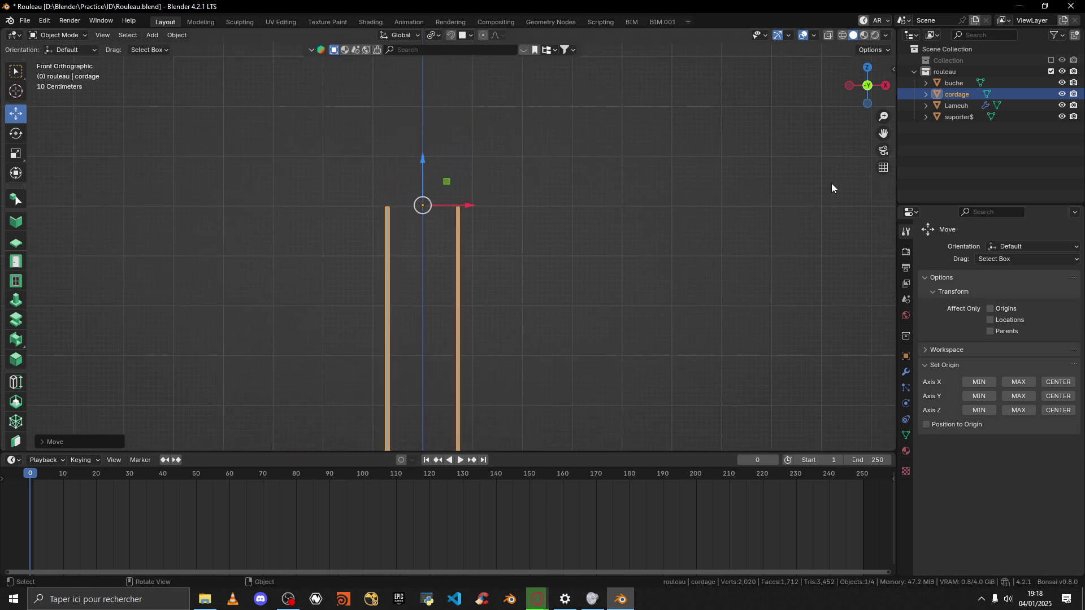
Step: Set the main cylinder buche as the parent of the spike rings Lameuh
{"action": "scroll", "coordinate": [719, 272], "scroll_direction": "down", "scroll_amount": 7}
{"action": "middle_click_drag", "start_coordinate": [718, 270], "coordinate": [656, 309]}
{"action": "scroll", "coordinate": [582, 304], "scroll_direction": "up", "scroll_amount": 3}
{"action": "middle_click_drag", "start_coordinate": [487, 438], "coordinate": [485, 312], "text": "shift"}
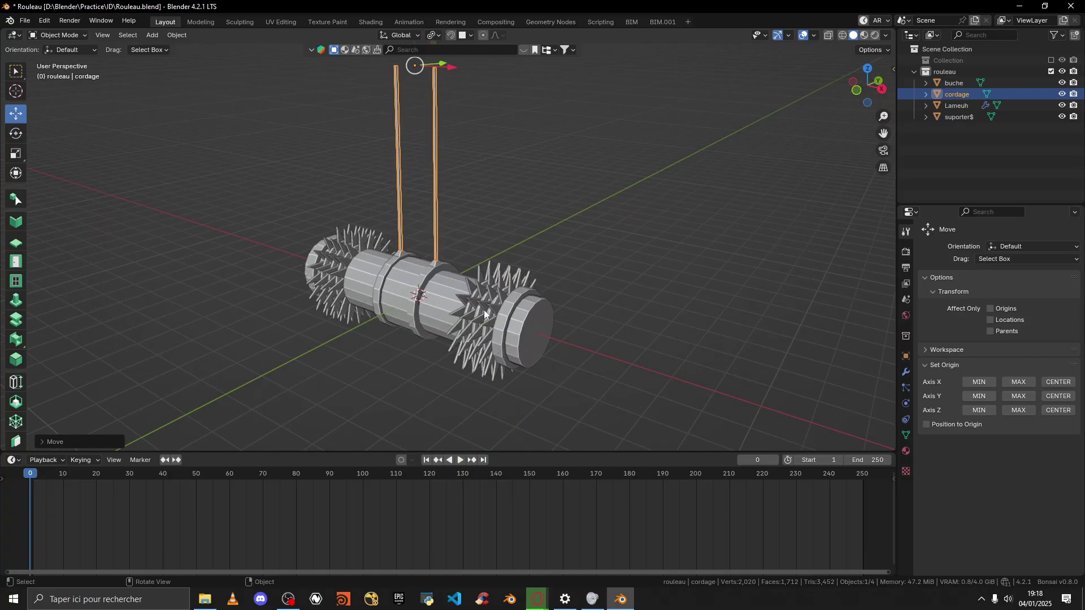
{"action": "left_click", "coordinate": [492, 310]}
{"action": "scroll", "coordinate": [529, 279], "scroll_direction": "up", "scroll_amount": 1}
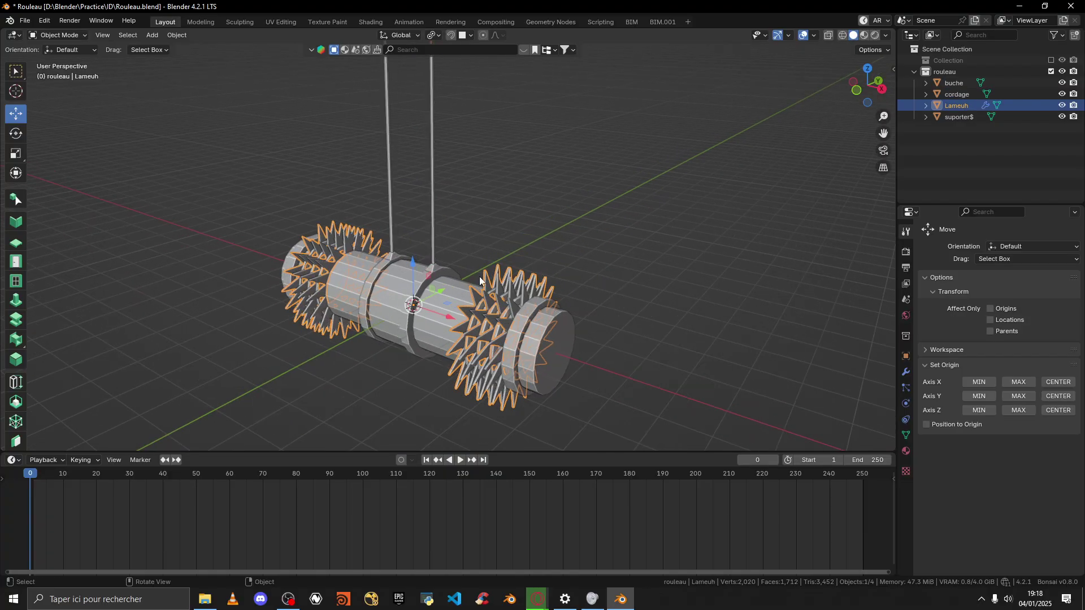
{"action": "left_click", "coordinate": [905, 356]}
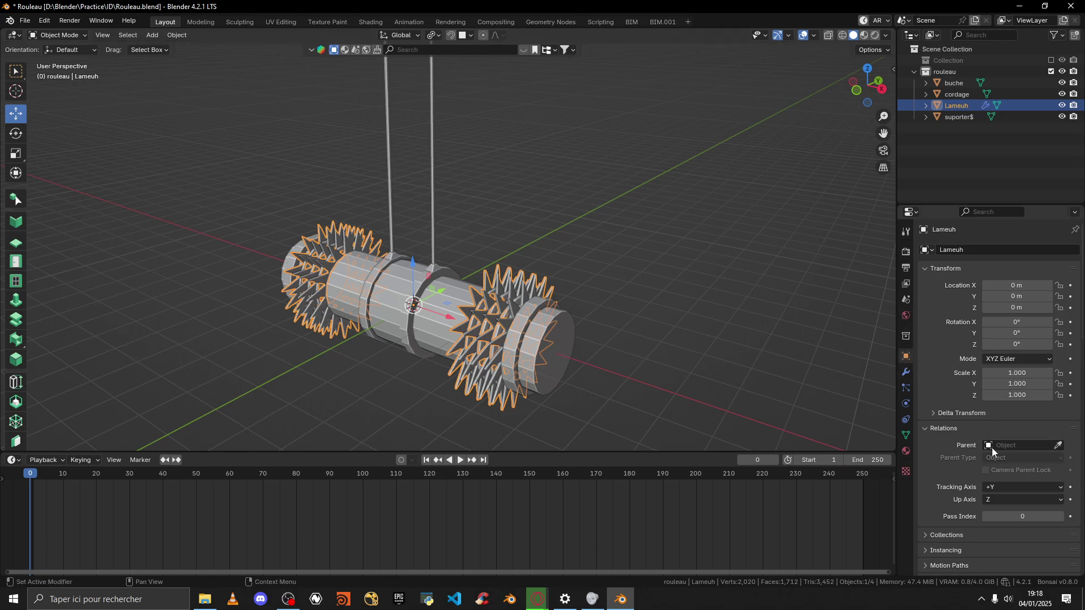
{"action": "left_click", "coordinate": [1058, 446]}
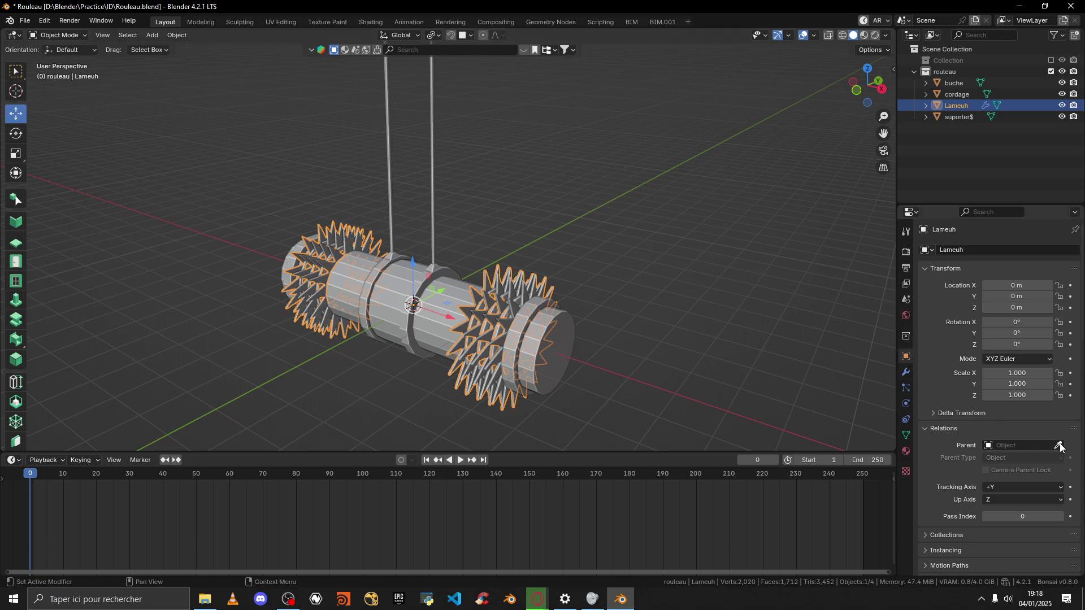
{"action": "left_click", "coordinate": [442, 307]}
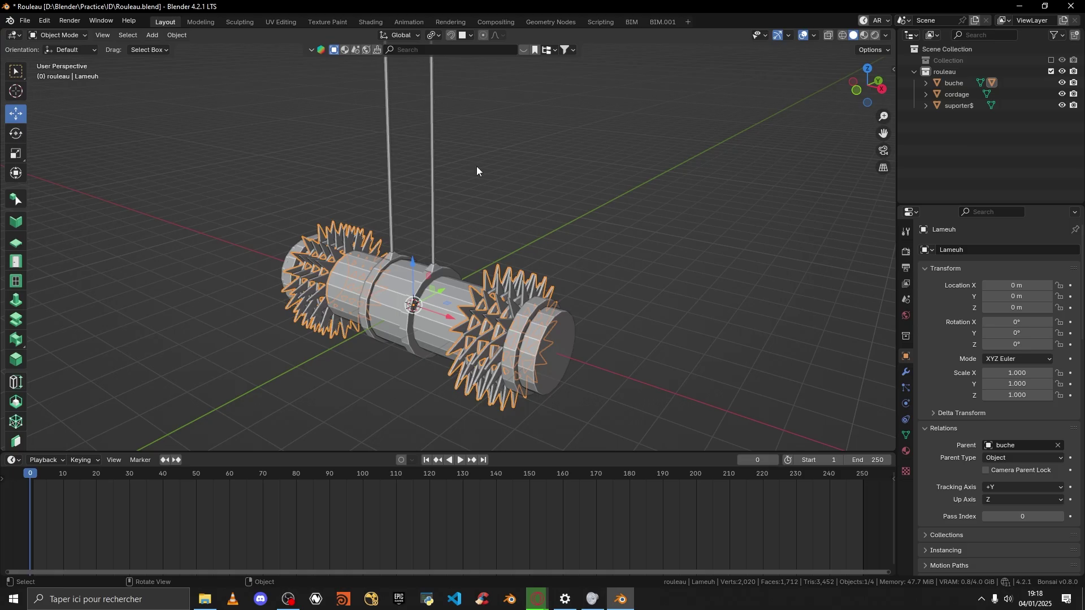
Step: Test-rotate the main cylinder about X to check that the spike rings follow, and undo the rotation
{"action": "left_click", "coordinate": [965, 82]}
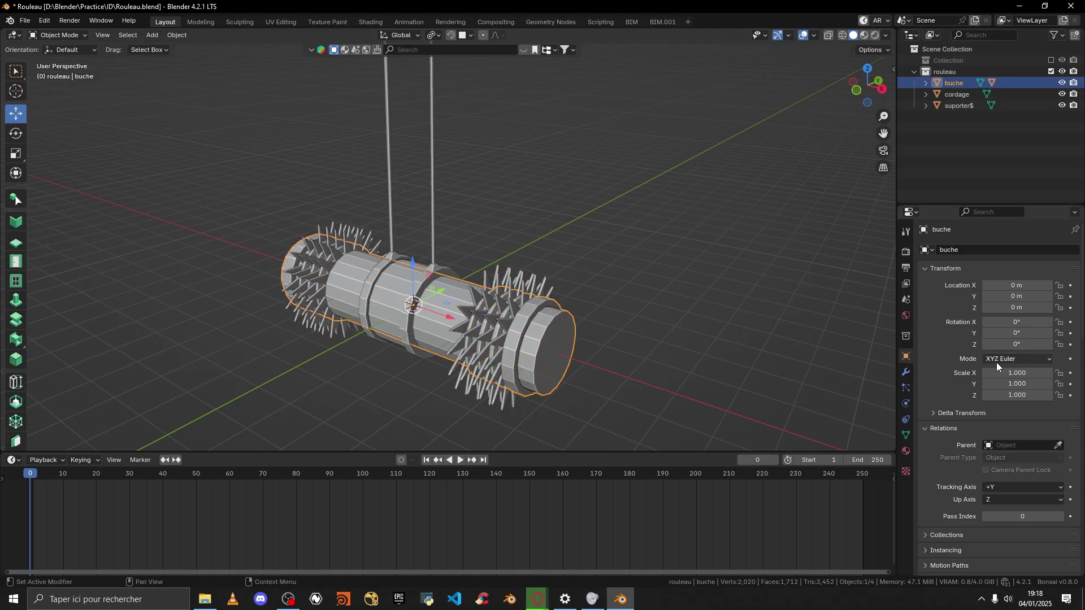
{"action": "mouse_move", "coordinate": [1022, 334]}
{"action": "left_mouse_down"}
{"action": "mouse_move", "coordinate": [1046, 334]}
{"action": "mouse_move", "coordinate": [1017, 326]}
{"action": "left_mouse_up"}
{"action": "key", "text": "ctrl+z"}
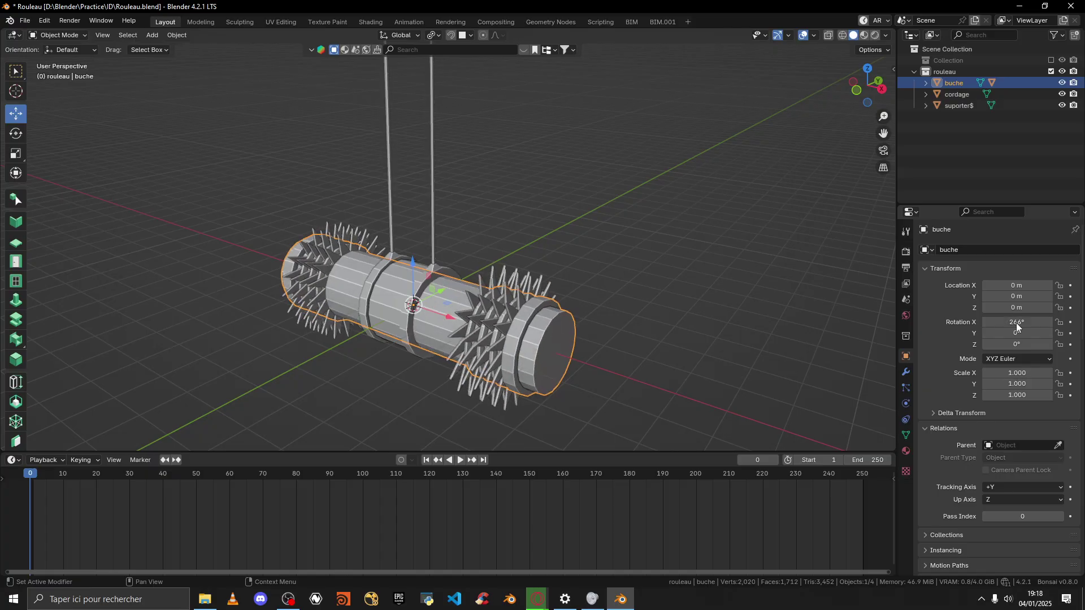
{"action": "key", "text": "ctrl+z"}
{"action": "left_click", "coordinate": [510, 307]}
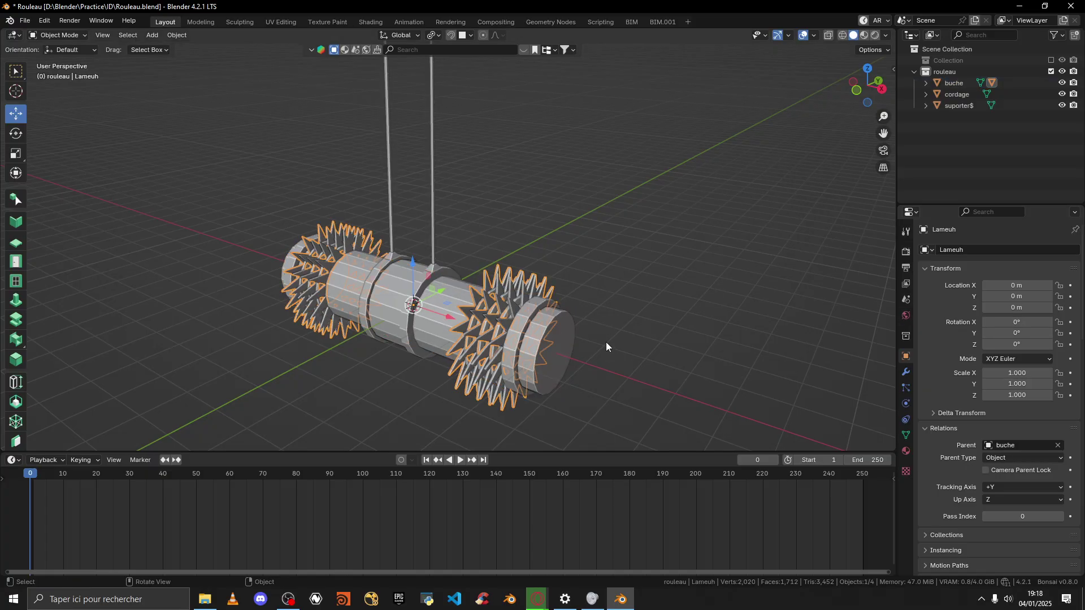
Step: Set the central sleeve suporter$ as the parent of the main cylinder buche
{"action": "scroll", "coordinate": [476, 273], "scroll_direction": "up", "scroll_amount": 1}
{"action": "middle_click_drag", "start_coordinate": [415, 247], "coordinate": [500, 260], "text": "shift"}
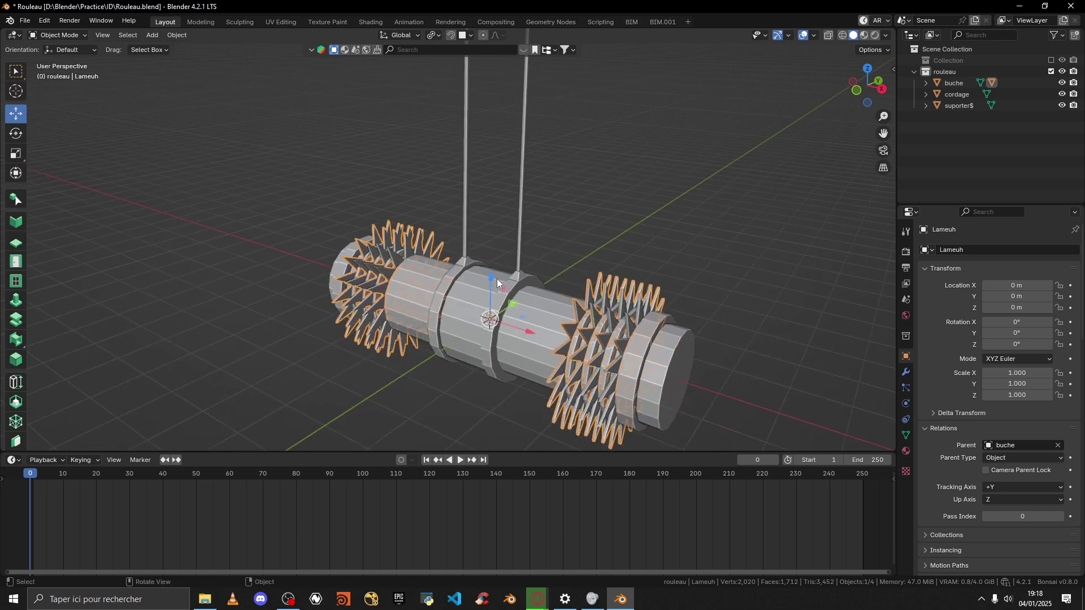
{"action": "left_click", "coordinate": [511, 288]}
{"action": "left_click", "coordinate": [538, 321]}
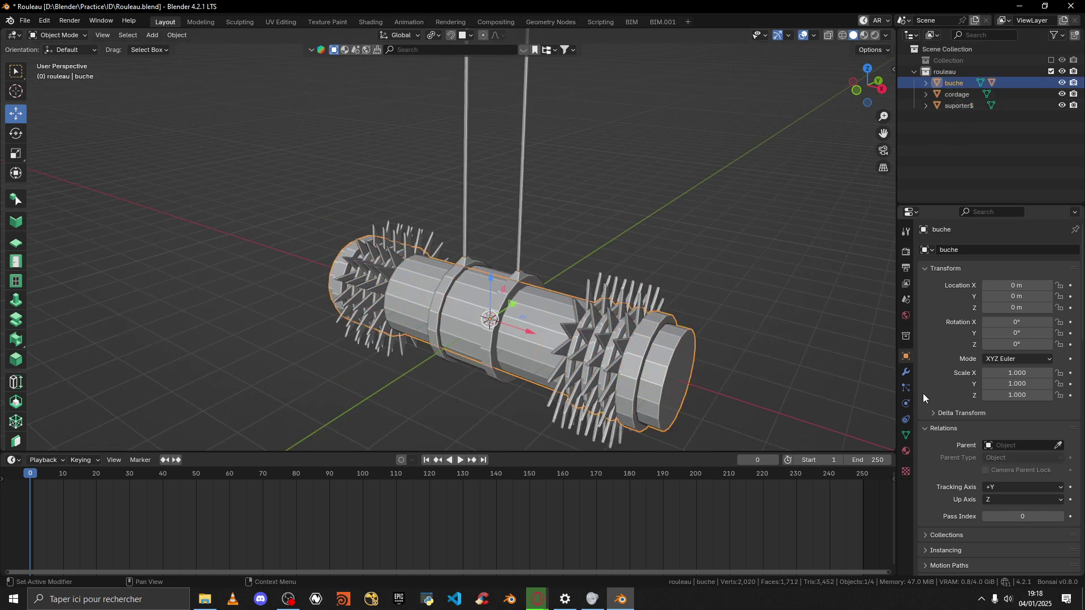
{"action": "left_click", "coordinate": [1012, 446]}
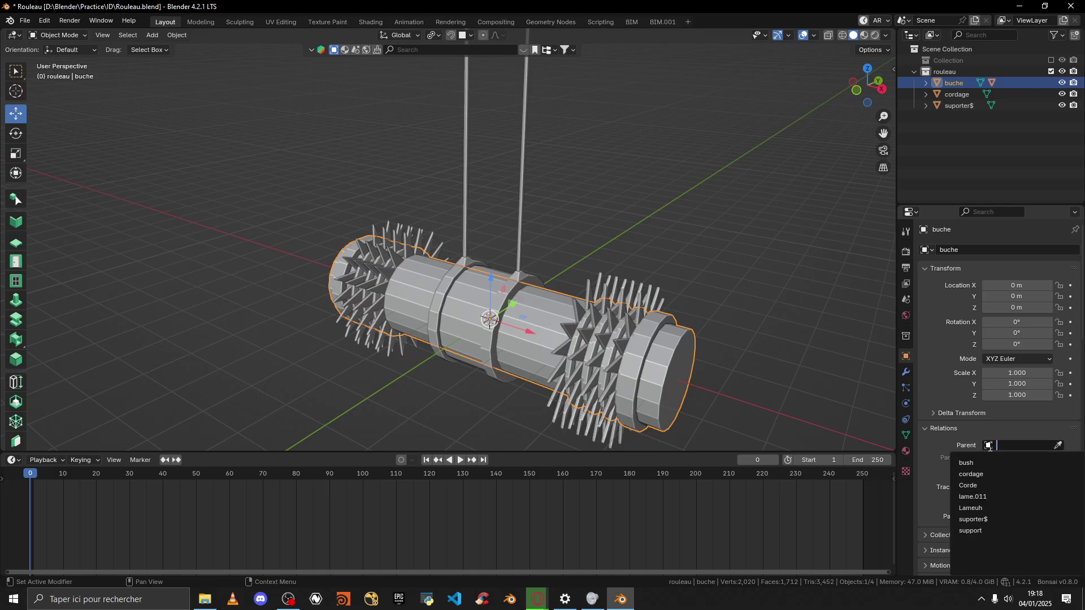
{"action": "left_click", "coordinate": [981, 520]}
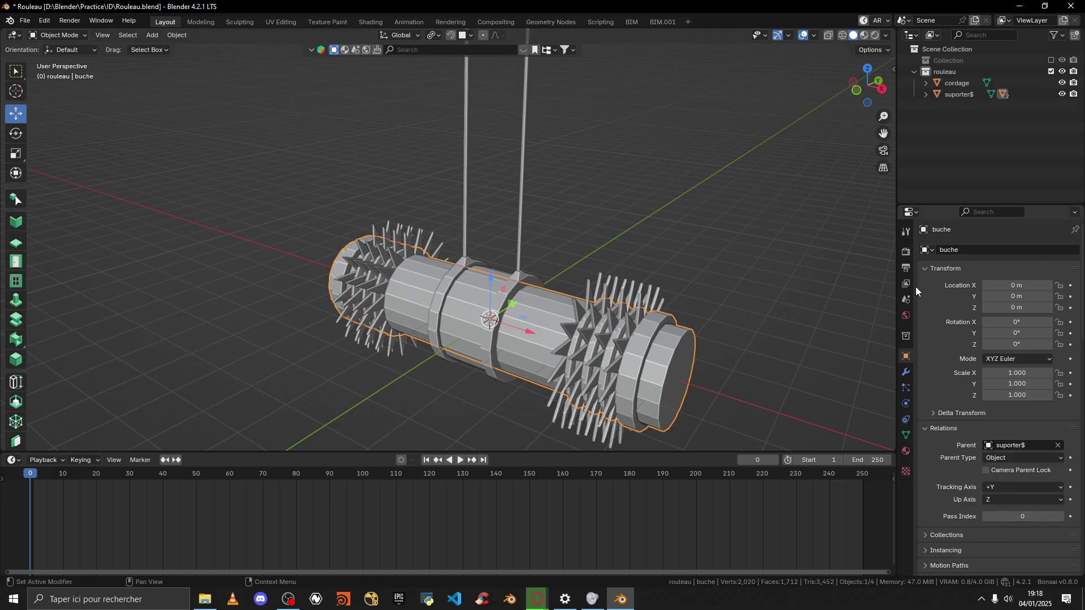
Step: Try parenting the ropes to the central sleeve suporter$ with Object (Keep Transform)
{"action": "left_click", "coordinate": [958, 96]}
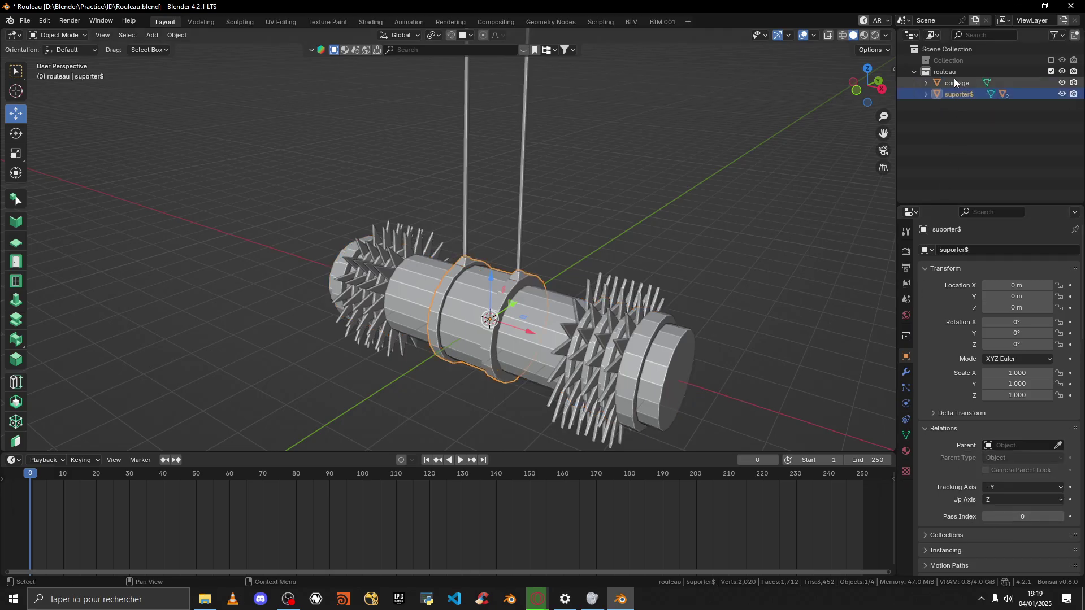
{"action": "middle_click_drag", "start_coordinate": [650, 138], "coordinate": [536, 316]}
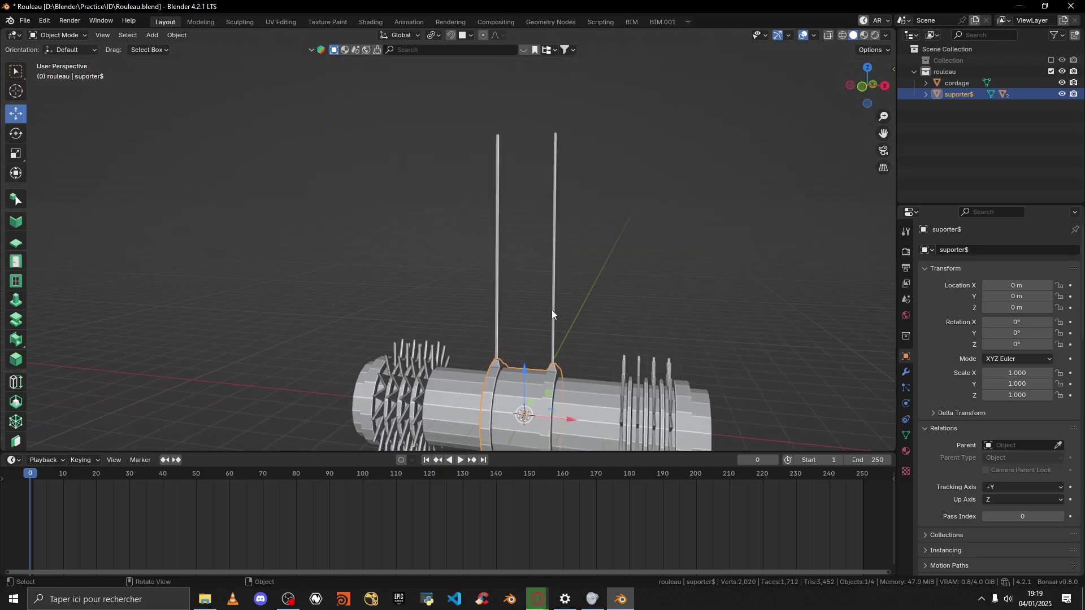
{"action": "left_click", "coordinate": [554, 309], "text": "shift"}
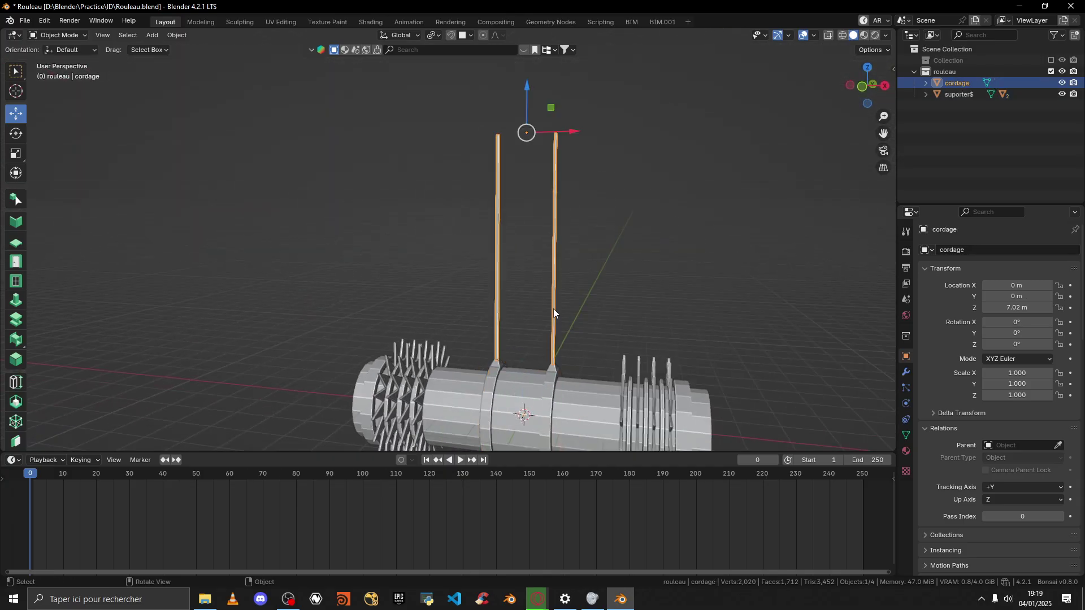
{"action": "left_click", "coordinate": [532, 375], "text": "shift"}
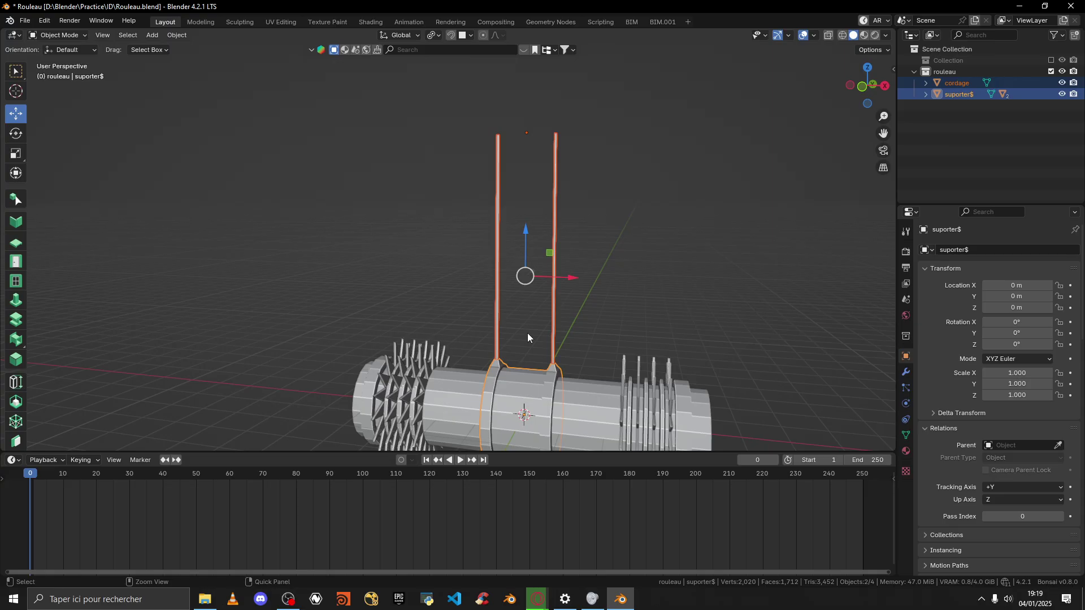
{"action": "key", "text": "ctrl+p"}
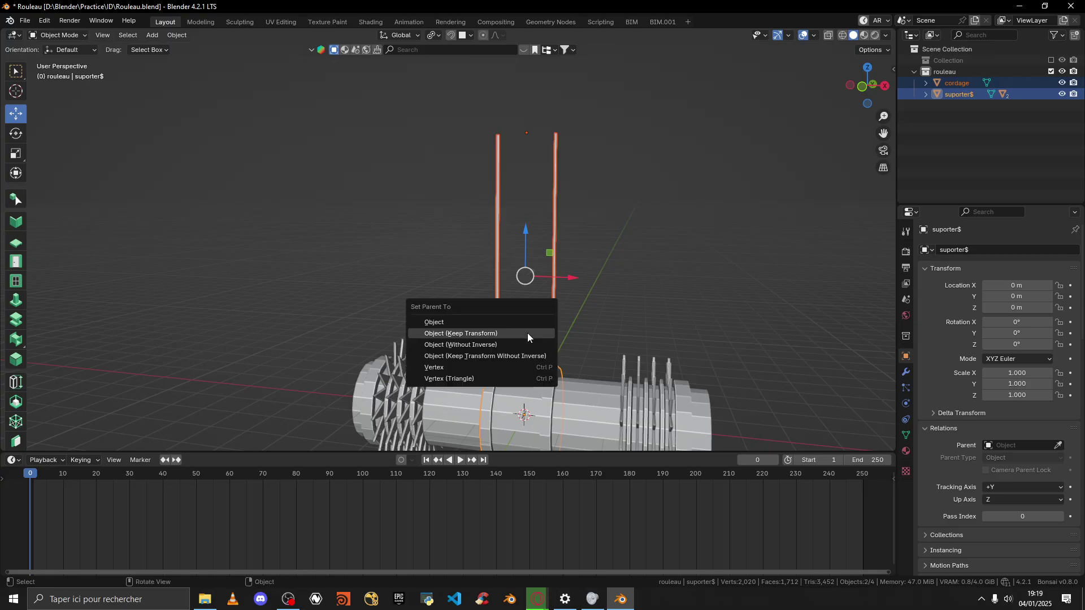
{"action": "left_click", "coordinate": [473, 334]}
{"action": "scroll", "coordinate": [511, 168], "scroll_direction": "down", "scroll_amount": 2}
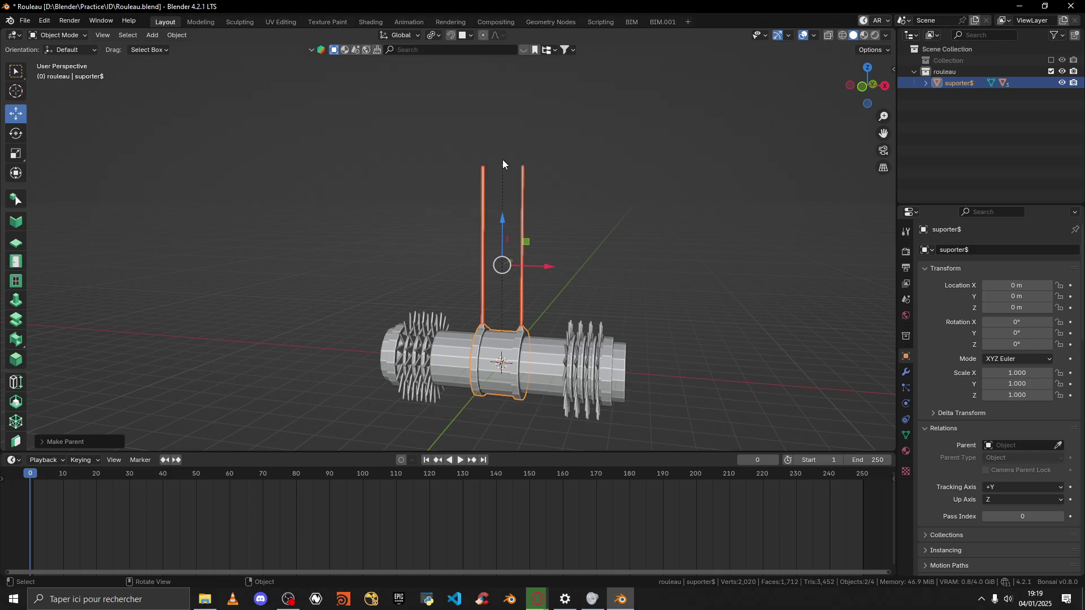
{"action": "middle_click_drag", "start_coordinate": [681, 313], "coordinate": [611, 314]}
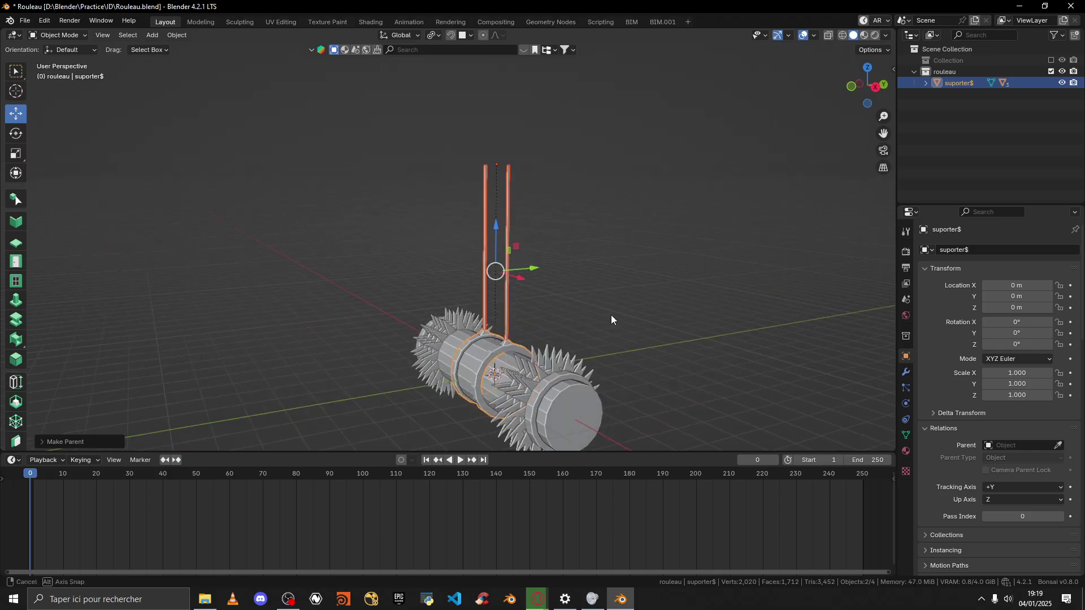
Step: Test-rotate the ropes about X, undo the rotation and clear the ropes' parent
{"action": "left_click", "coordinate": [507, 197]}
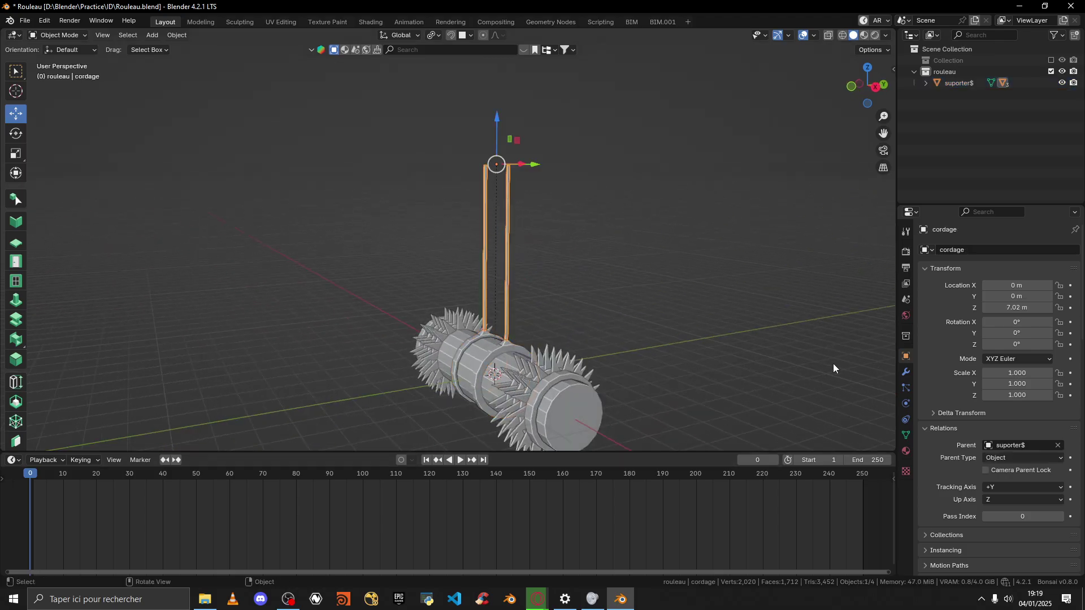
{"action": "left_click_drag", "start_coordinate": [1018, 322], "coordinate": [1002, 322]}
{"action": "key", "text": "ctrl+z"}
{"action": "left_click", "coordinate": [1058, 445]}
Step: Parent the central sleeve suporter$ to the ropes cordage with Object (Keep Transform)
{"action": "left_click", "coordinate": [957, 93]}
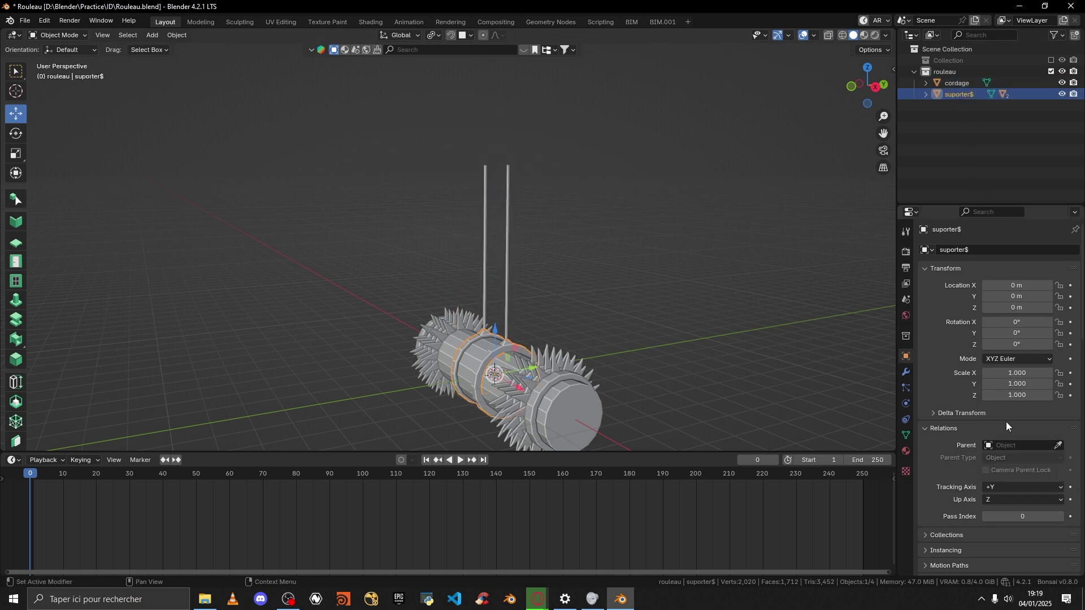
{"action": "left_click", "coordinate": [507, 285], "text": "shift"}
{"action": "middle_click_drag", "start_coordinate": [506, 285], "coordinate": [601, 251]}
{"action": "key", "text": "ctrl+p"}
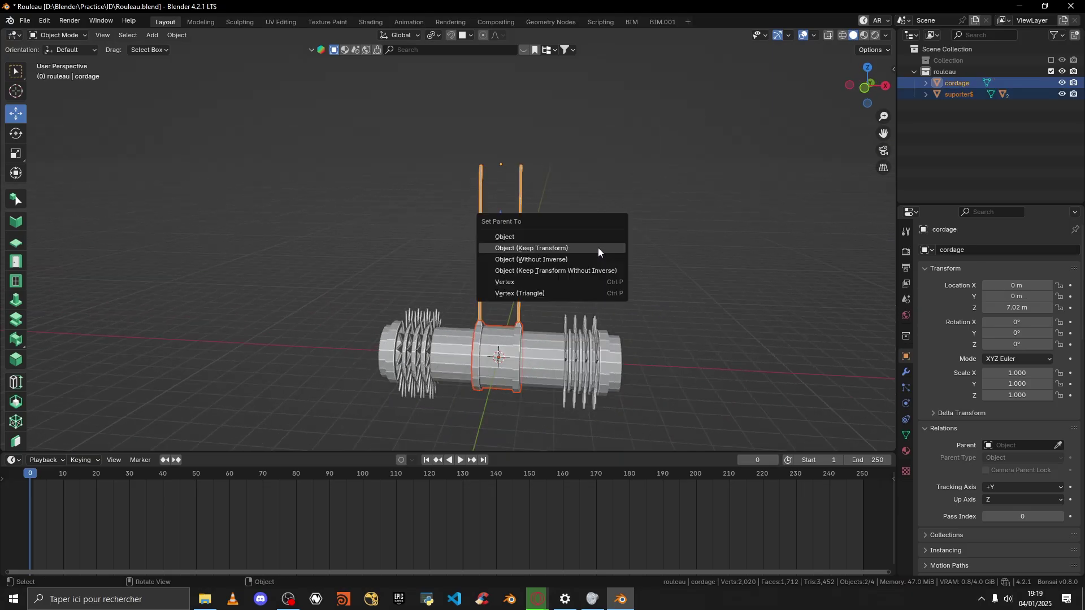
{"action": "left_click", "coordinate": [598, 249]}
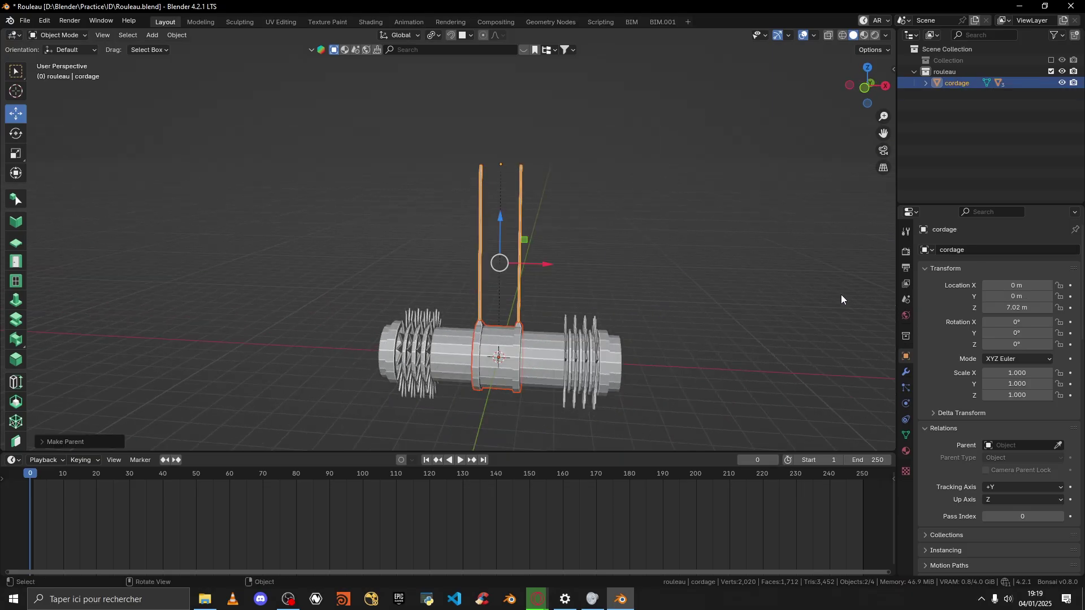
Step: Test-rotate the ropes alone about X to check that the whole roller swings, and undo the rotation
{"action": "left_click", "coordinate": [951, 83]}
{"action": "mouse_move", "coordinate": [1020, 323]}
{"action": "left_mouse_down"}
{"action": "mouse_move", "coordinate": [988, 322]}
{"action": "mouse_move", "coordinate": [1035, 322]}
{"action": "left_mouse_up"}
{"action": "key", "text": "ctrl+z"}
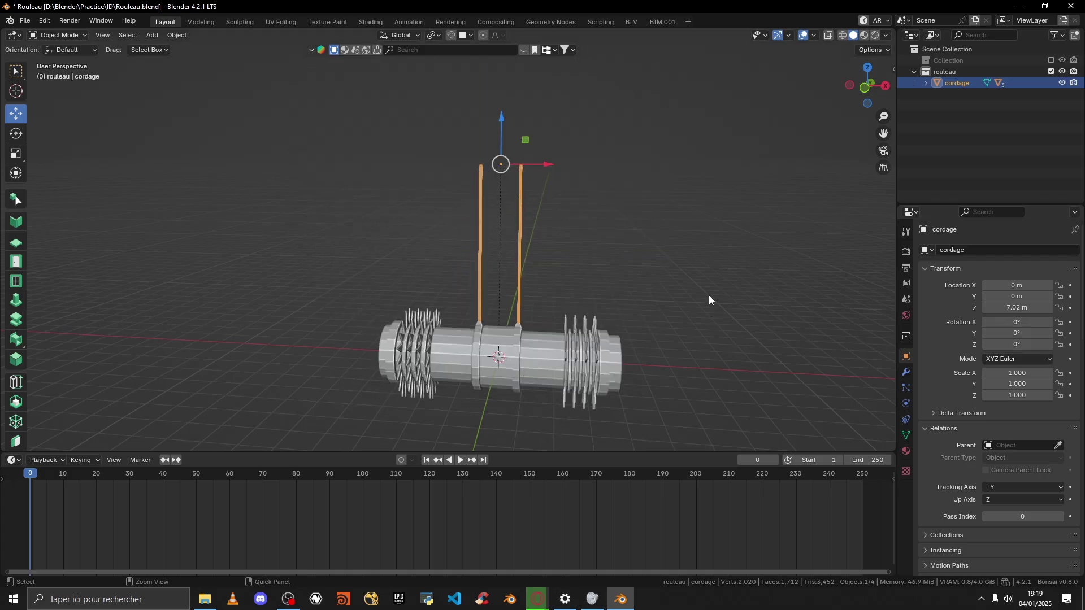
Step: Keyframe the ropes' X rotation at 0° on frame 0, leaving the Y rotation without a keyframe
{"action": "scroll", "coordinate": [712, 272], "scroll_direction": "up", "scroll_amount": 3}
{"action": "middle_click_drag", "start_coordinate": [763, 262], "coordinate": [696, 160], "text": "shift"}
{"action": "scroll", "coordinate": [717, 209], "scroll_direction": "down", "scroll_amount": 3}
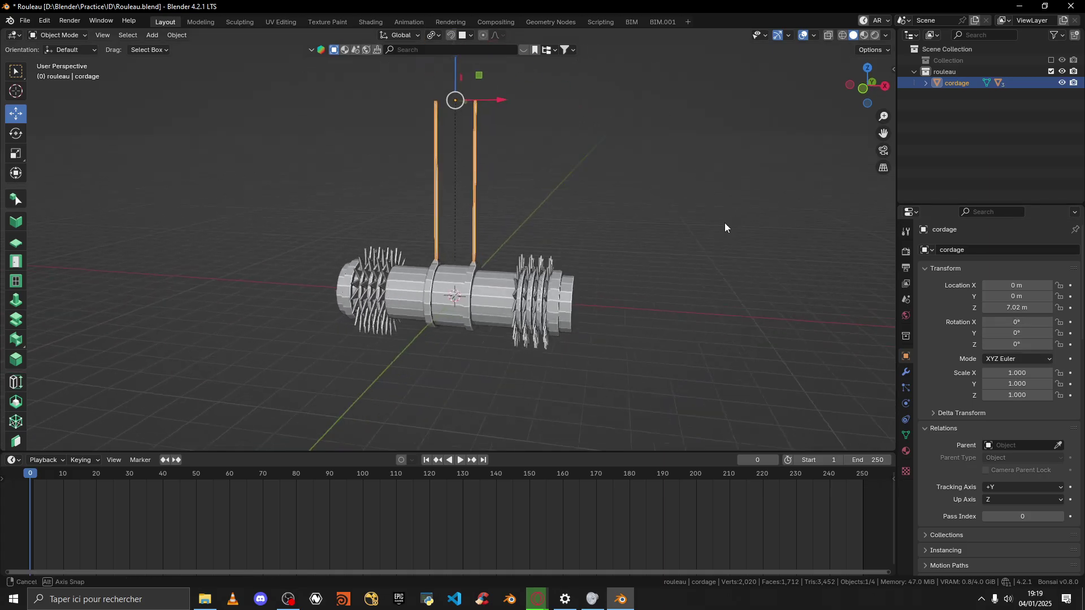
{"action": "middle_click_drag", "start_coordinate": [724, 223], "coordinate": [624, 218]}
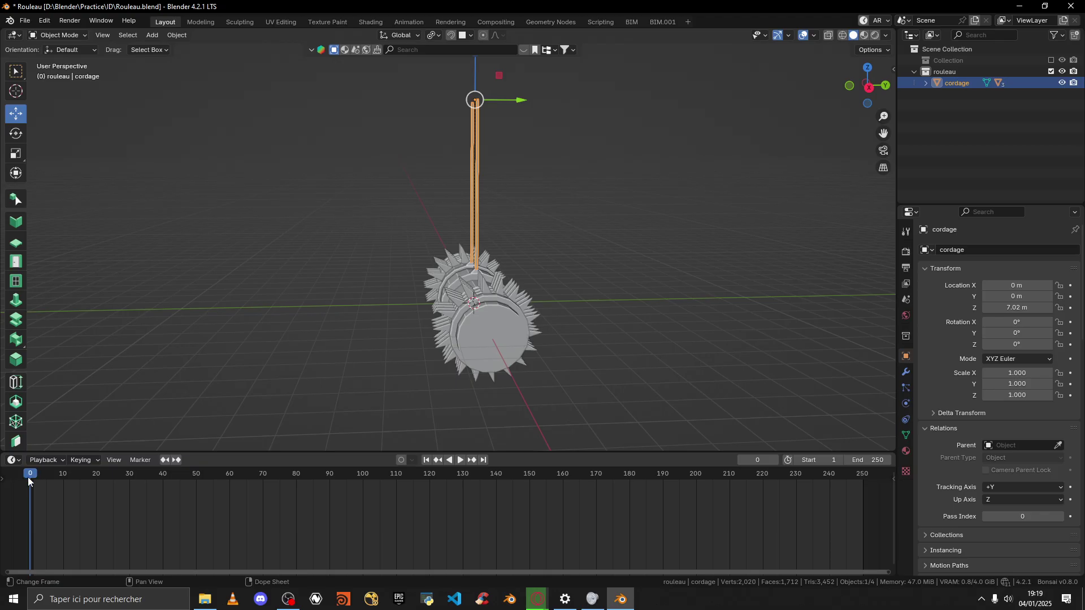
{"action": "left_click", "coordinate": [1071, 333]}
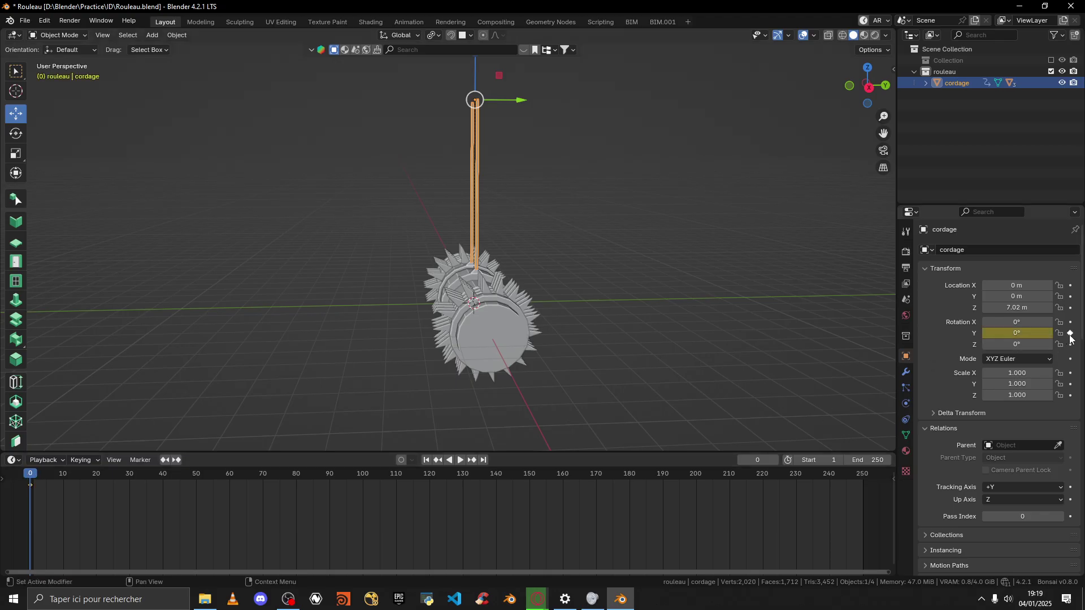
{"action": "left_click", "coordinate": [1071, 333]}
{"action": "left_click", "coordinate": [1071, 322]}
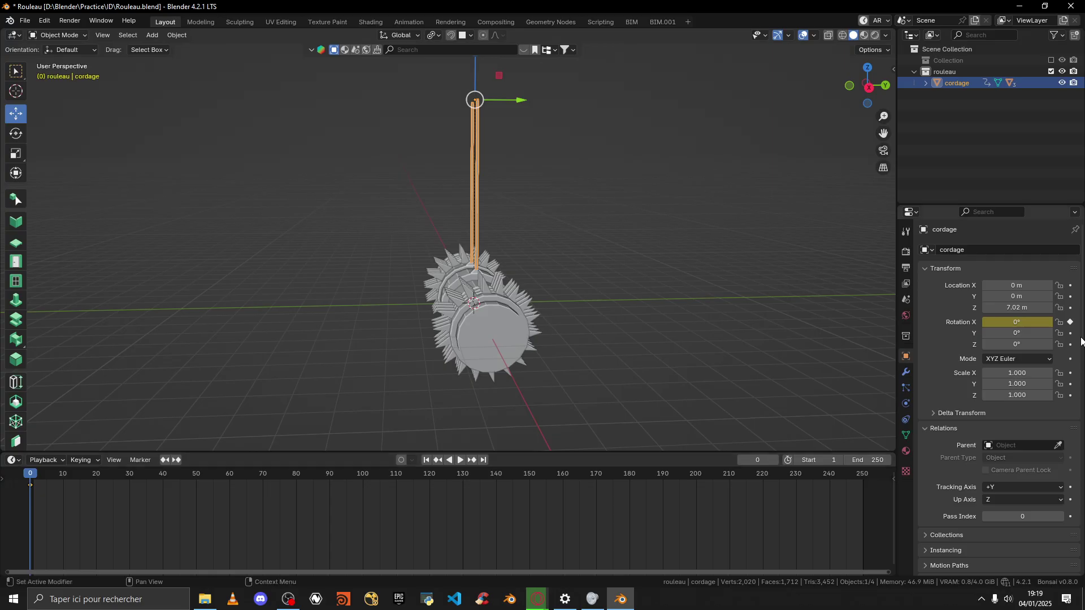
Step: At frame 105, set the ropes' X rotation to 60° and keyframe it
{"action": "left_click_drag", "start_coordinate": [31, 475], "coordinate": [381, 483]}
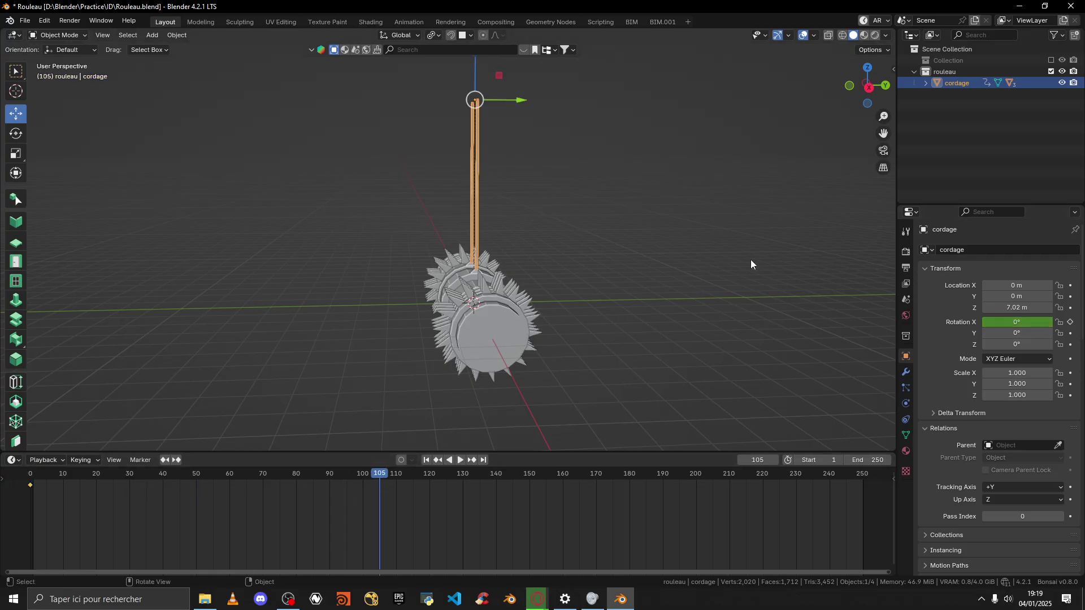
{"action": "left_click_drag", "start_coordinate": [1012, 322], "coordinate": [1046, 316]}
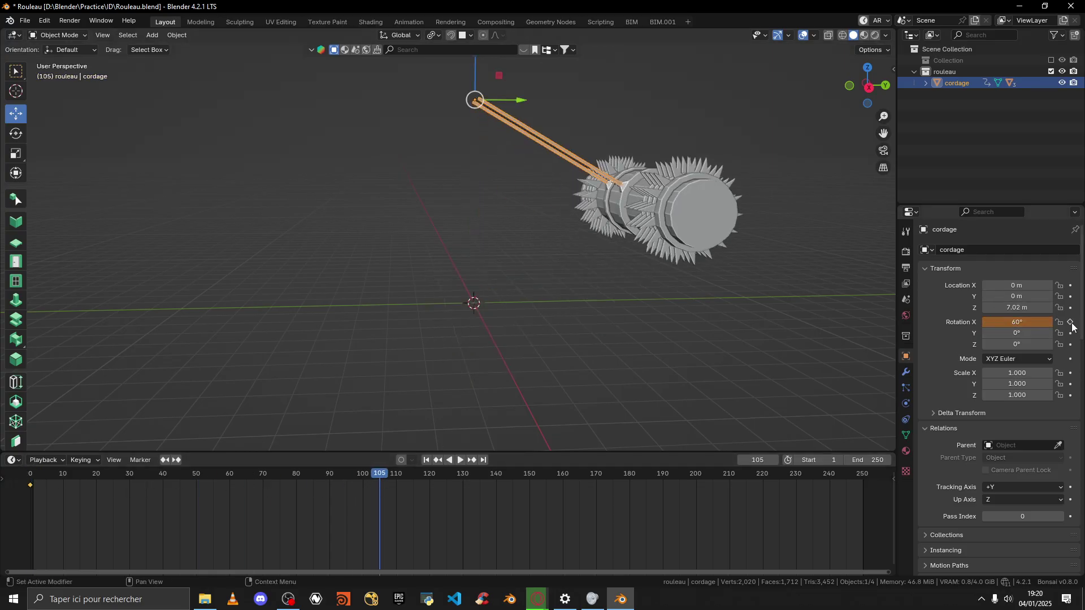
{"action": "left_click", "coordinate": [1071, 323]}
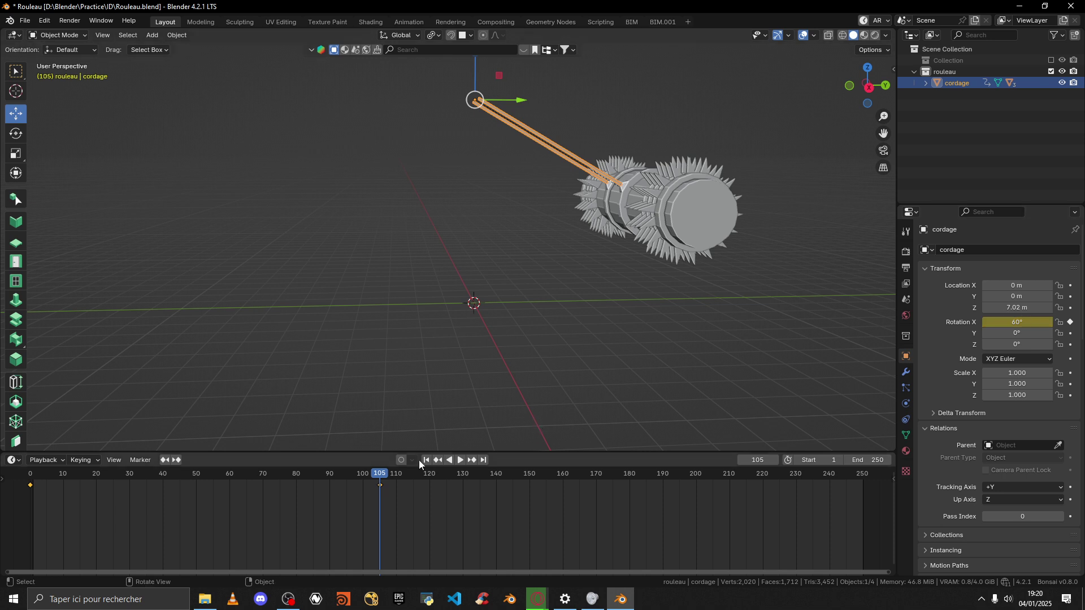
Step: Enable auto keying and set the ropes' X rotation to -63° at frame 156
{"action": "left_click", "coordinate": [401, 460]}
{"action": "left_click_drag", "start_coordinate": [383, 473], "coordinate": [549, 485]}
{"action": "left_click_drag", "start_coordinate": [1014, 322], "coordinate": [944, 323]}
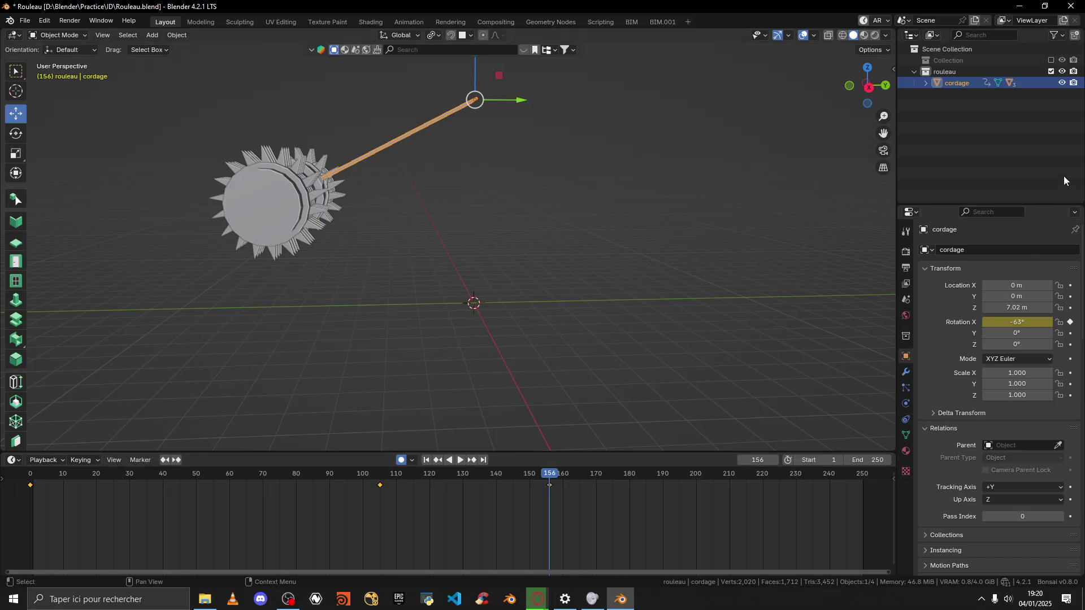
Step: Exclude the rouleau collection, include Collection instead, and play its finished swing animation before stopping playback
{"action": "left_click", "coordinate": [1051, 72]}
{"action": "left_click", "coordinate": [1051, 60]}
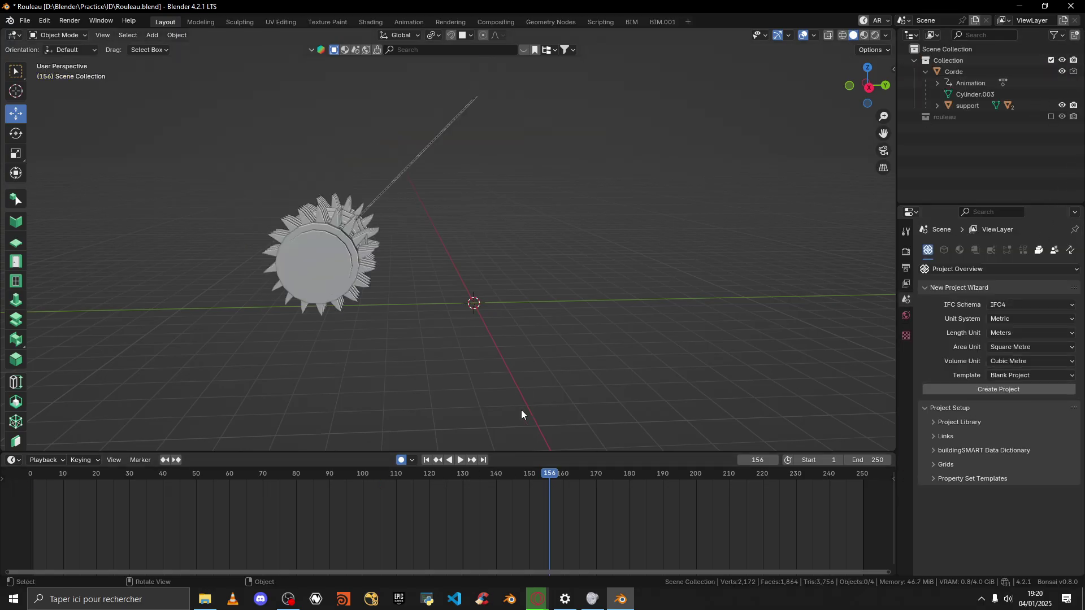
{"action": "left_click", "coordinate": [459, 461]}
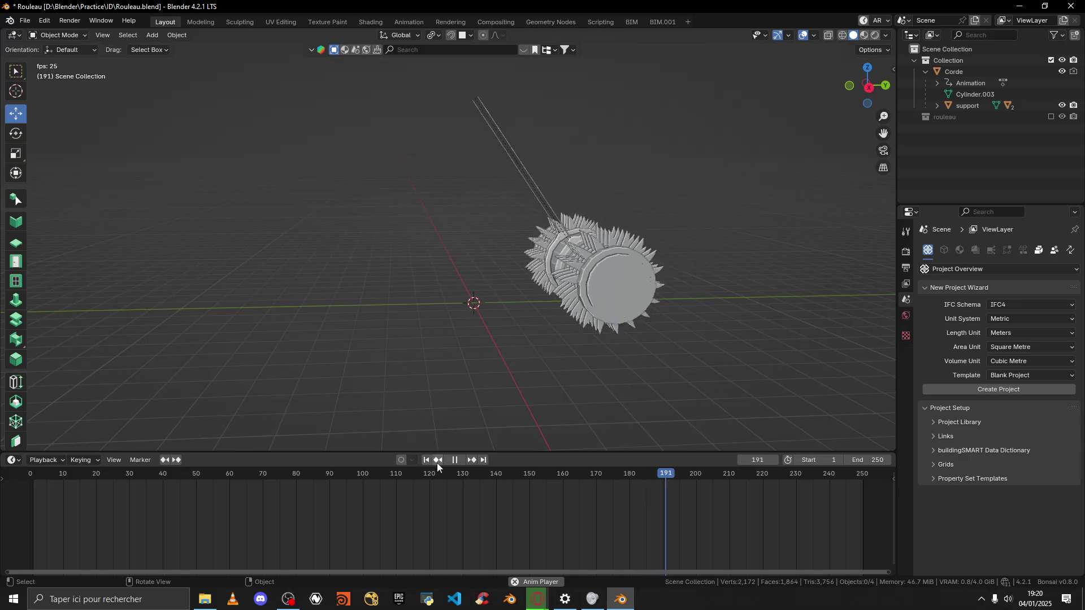
{"action": "left_click", "coordinate": [455, 461]}
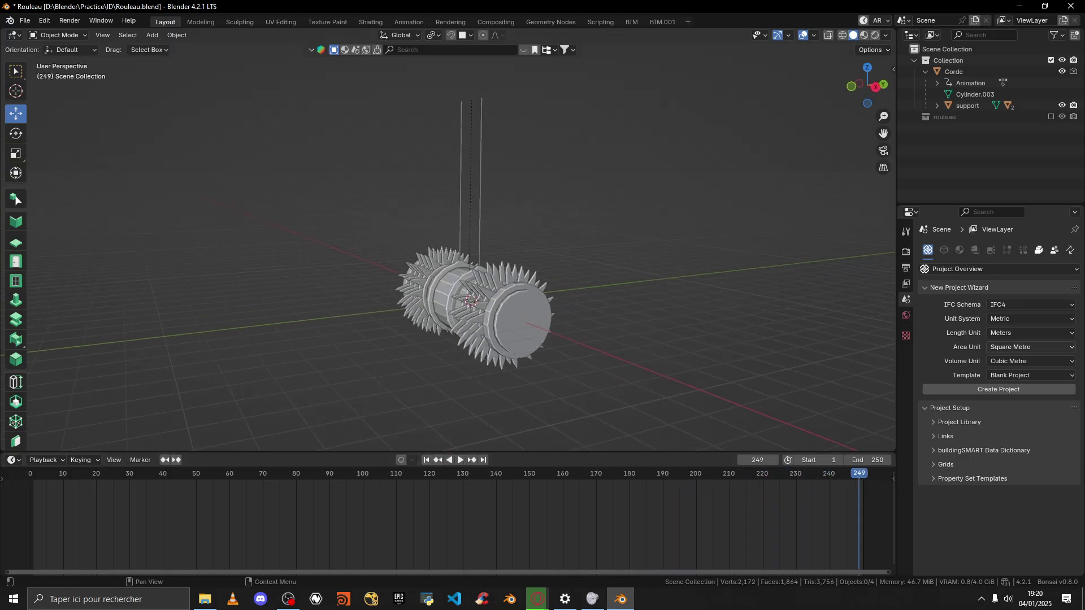